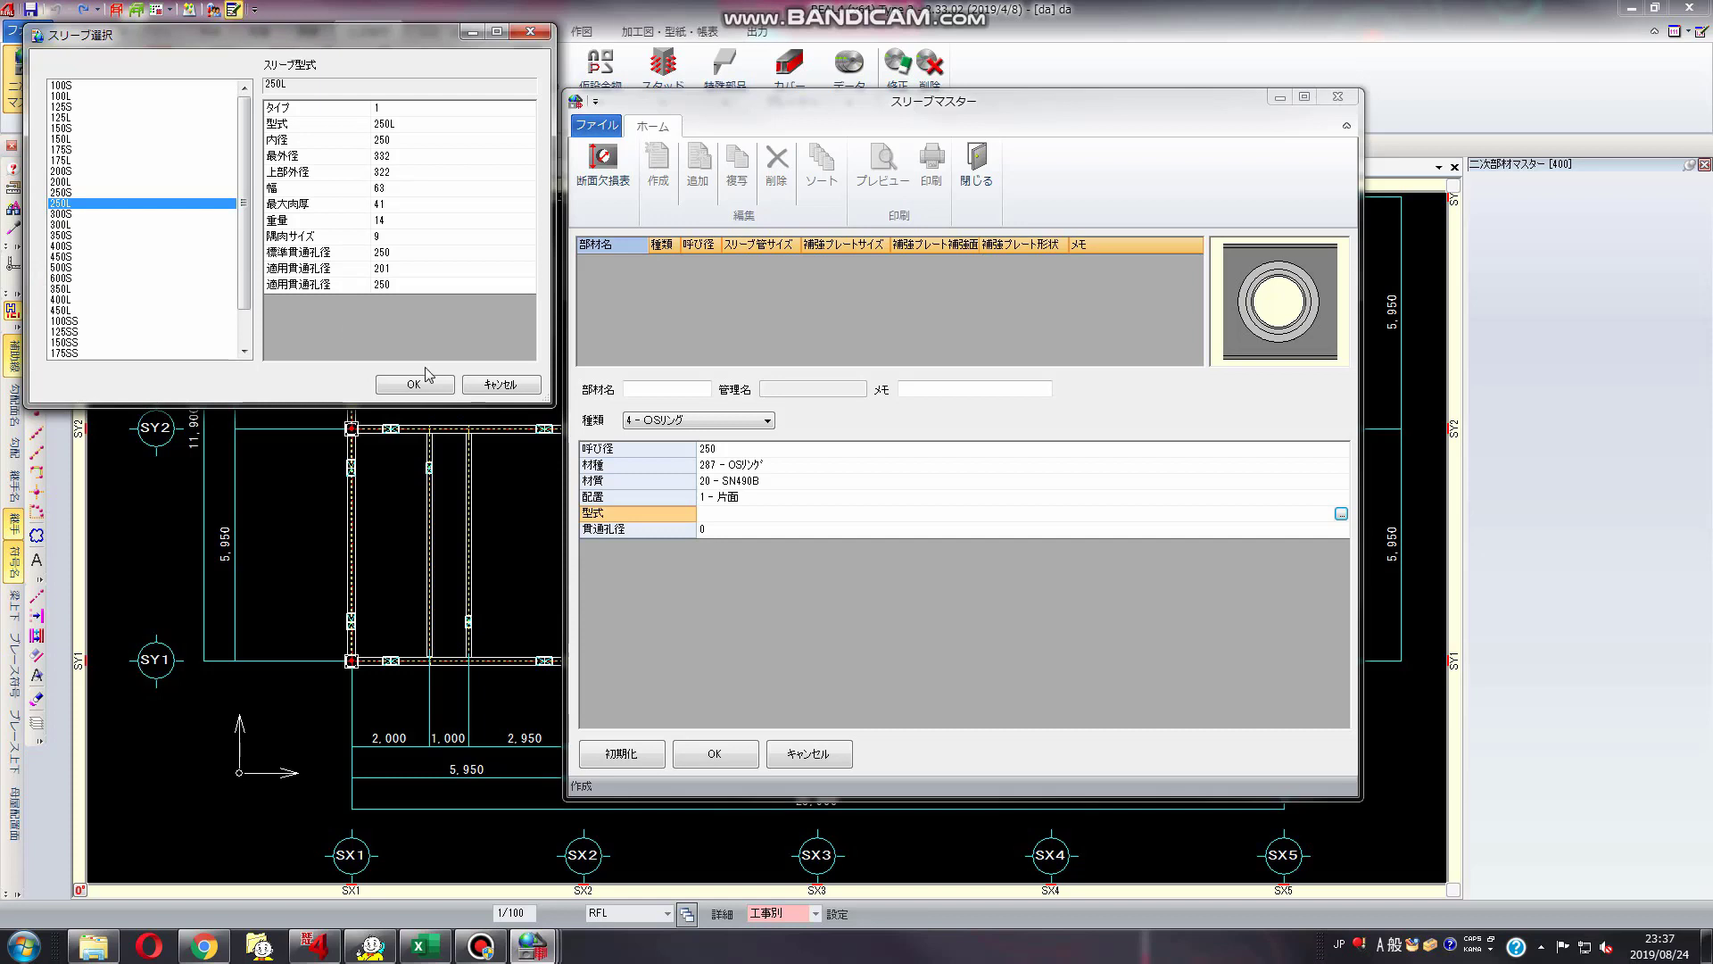
# Choose model 250L as the 型式 of the OSリング sleeve
pyautogui.click(62, 192)
pyautogui.click(63, 203)
pyautogui.click(62, 342)
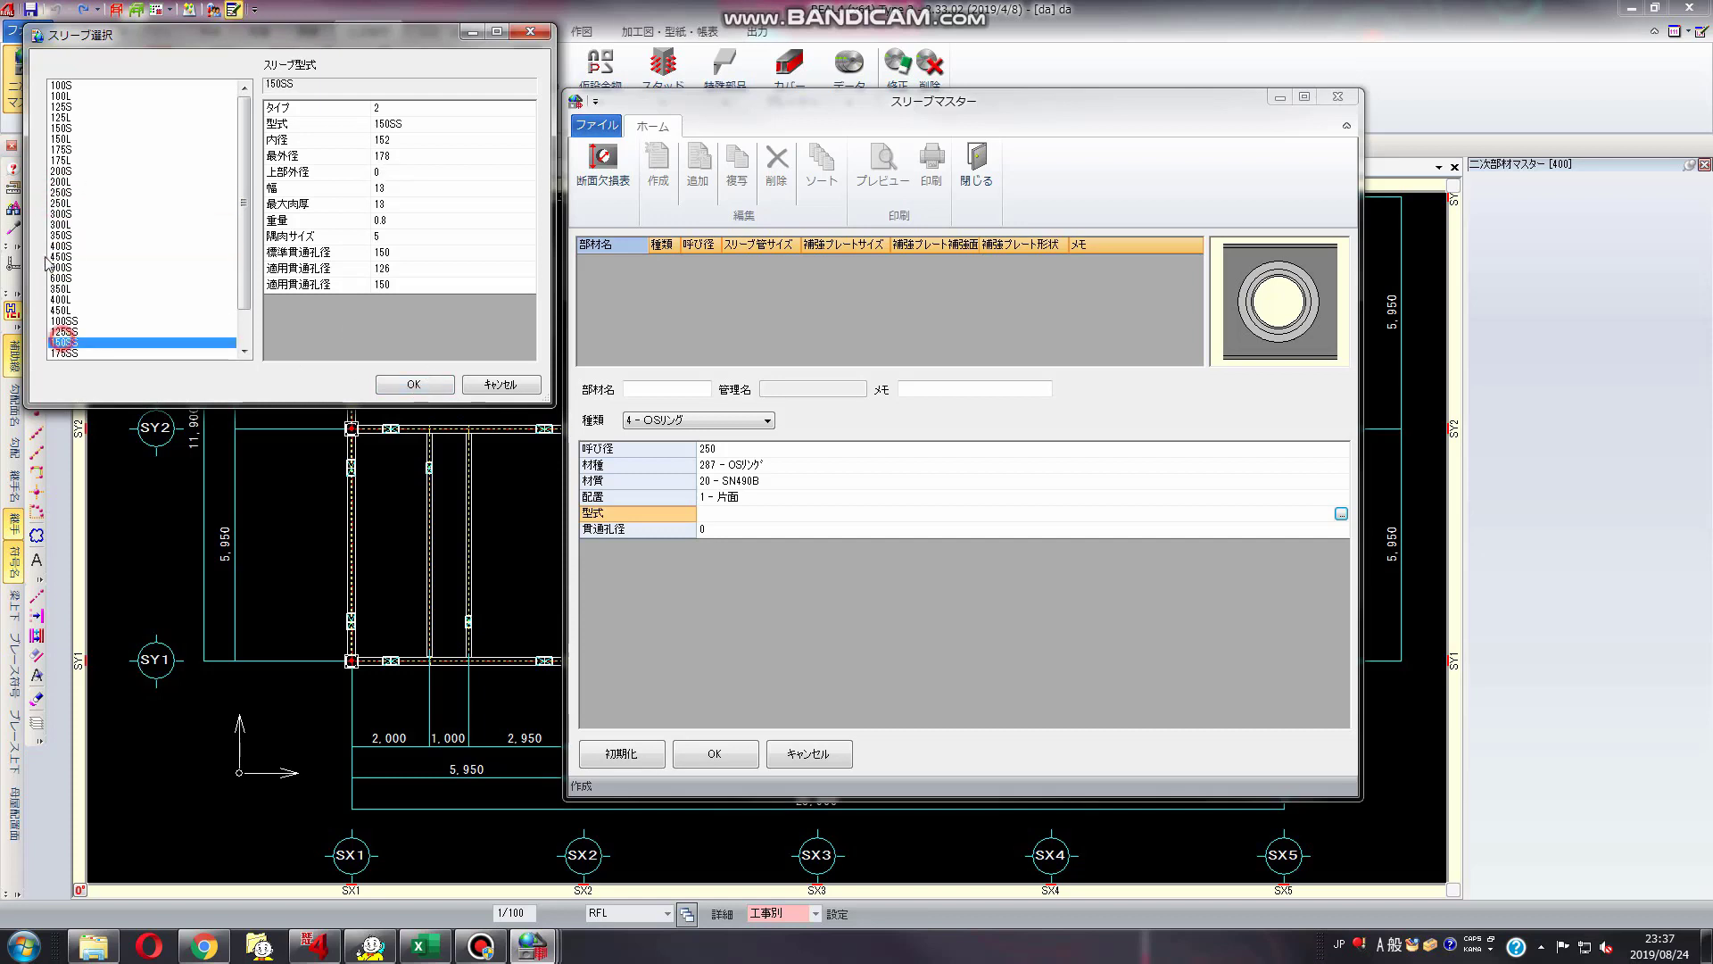
pyautogui.click(57, 204)
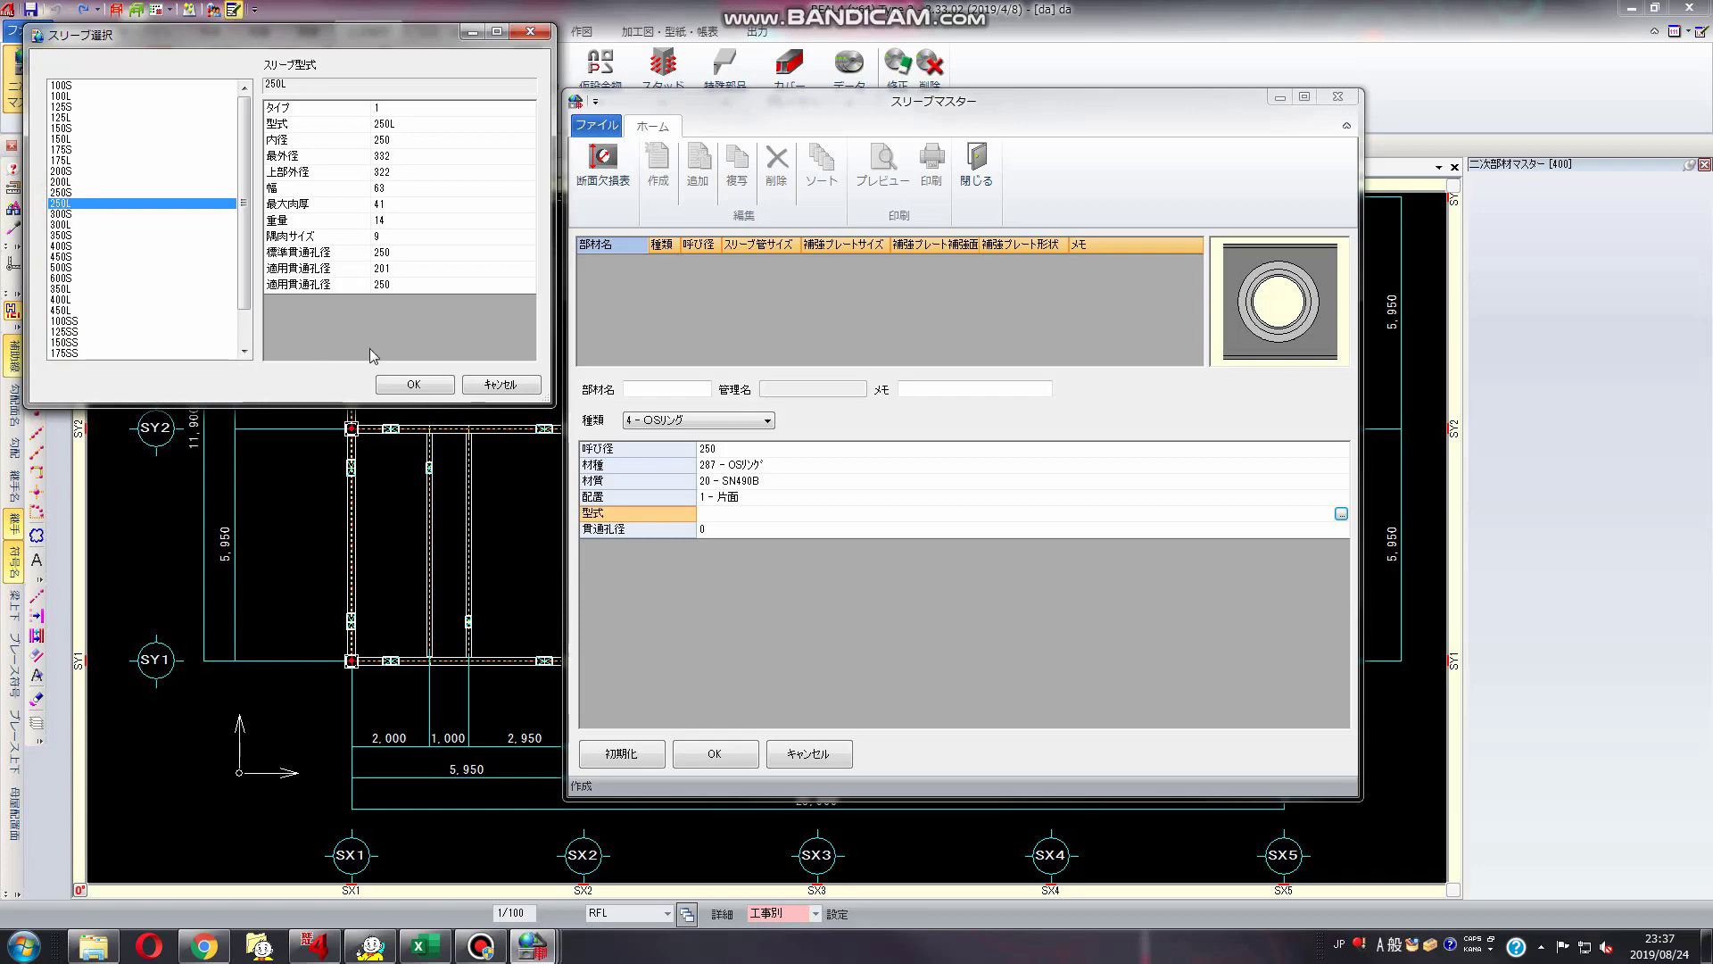
pyautogui.click(59, 213)
pyautogui.click(59, 202)
pyautogui.click(415, 385)
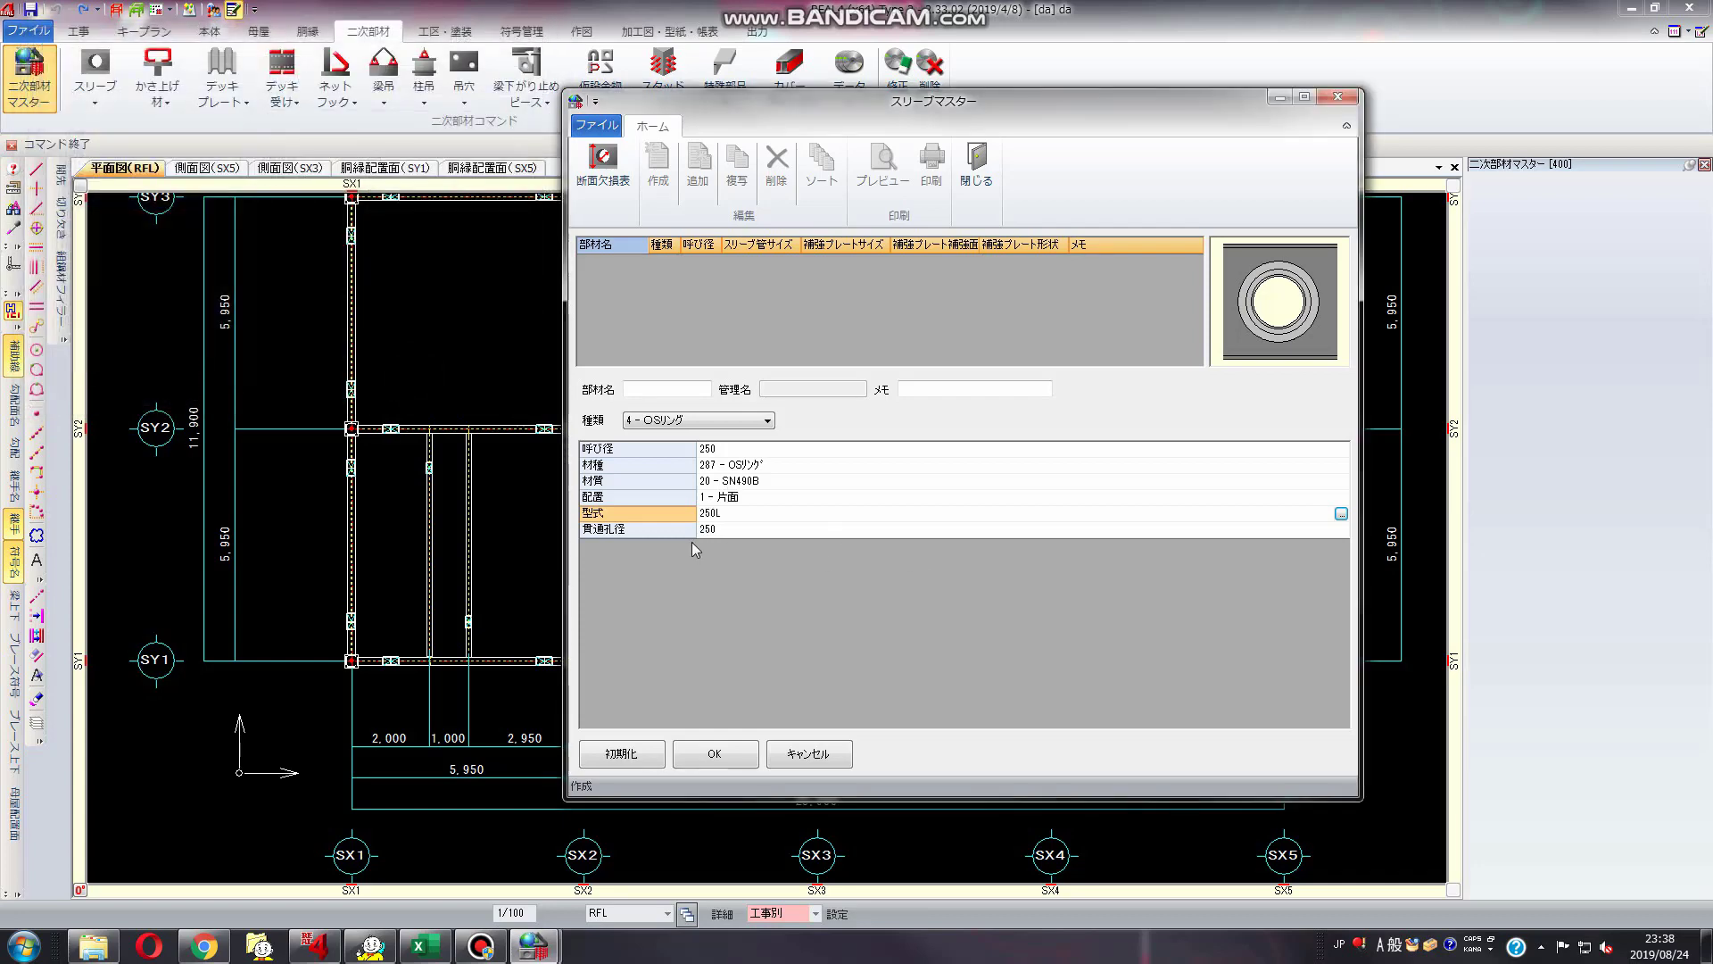
pyautogui.click(633, 528)
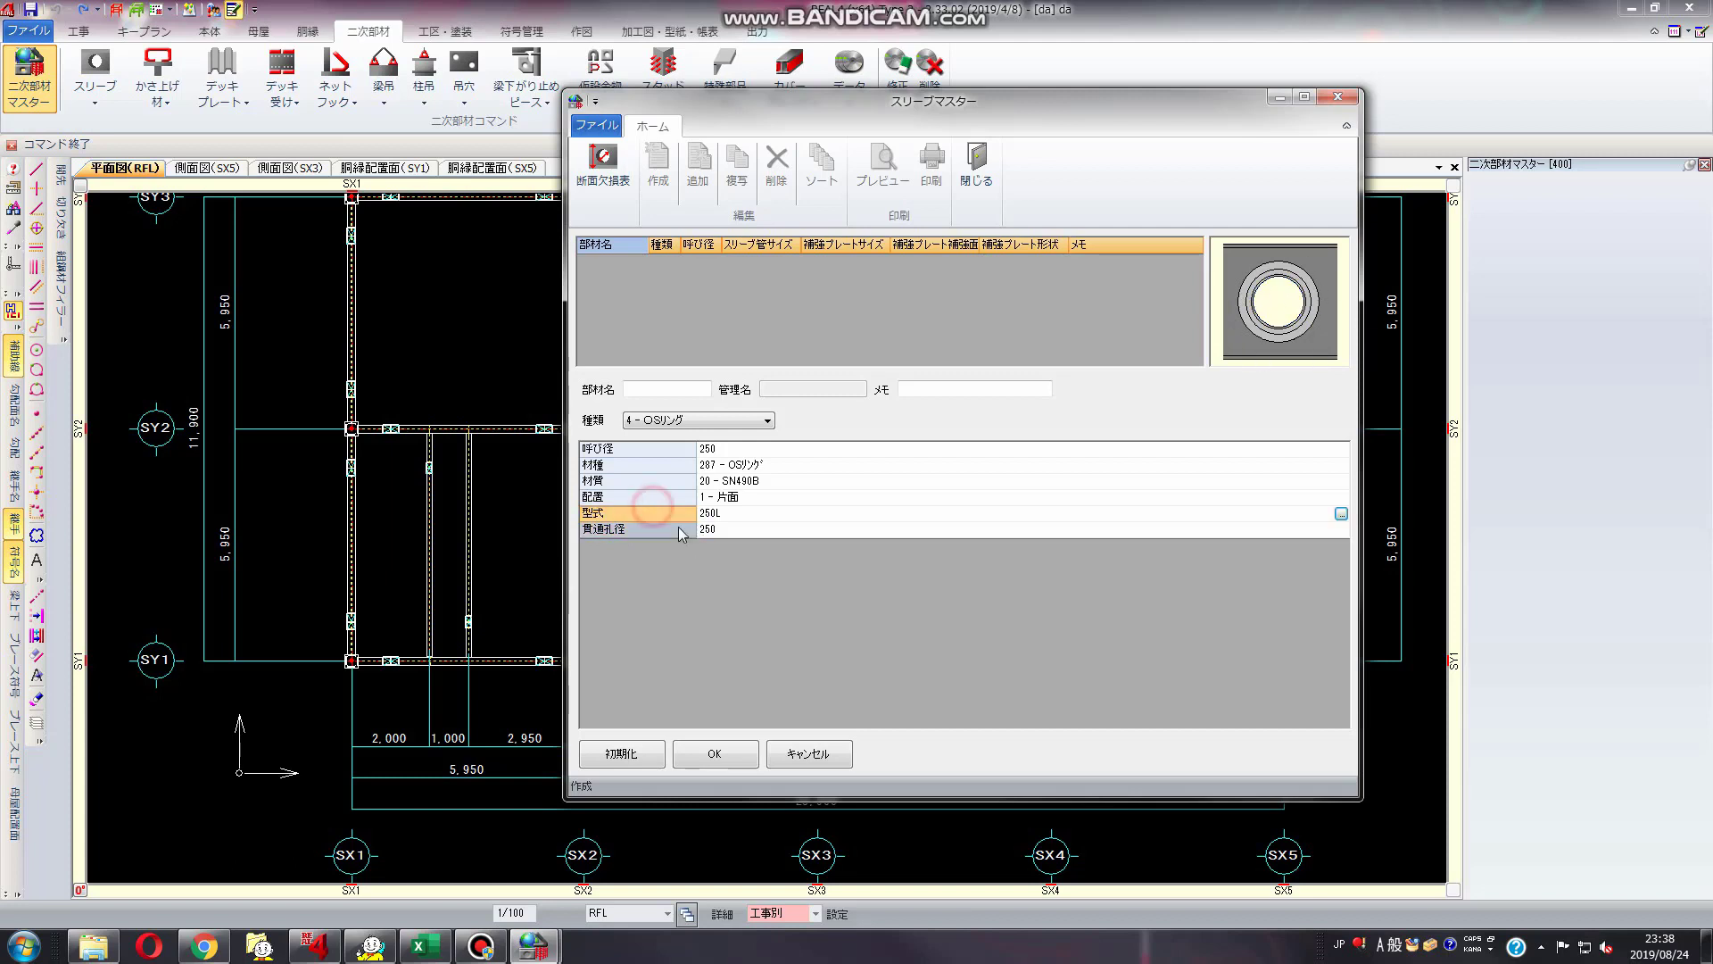
# Register the OSリング sleeve under the member name A and close the sleeve master
pyautogui.click(739, 759)
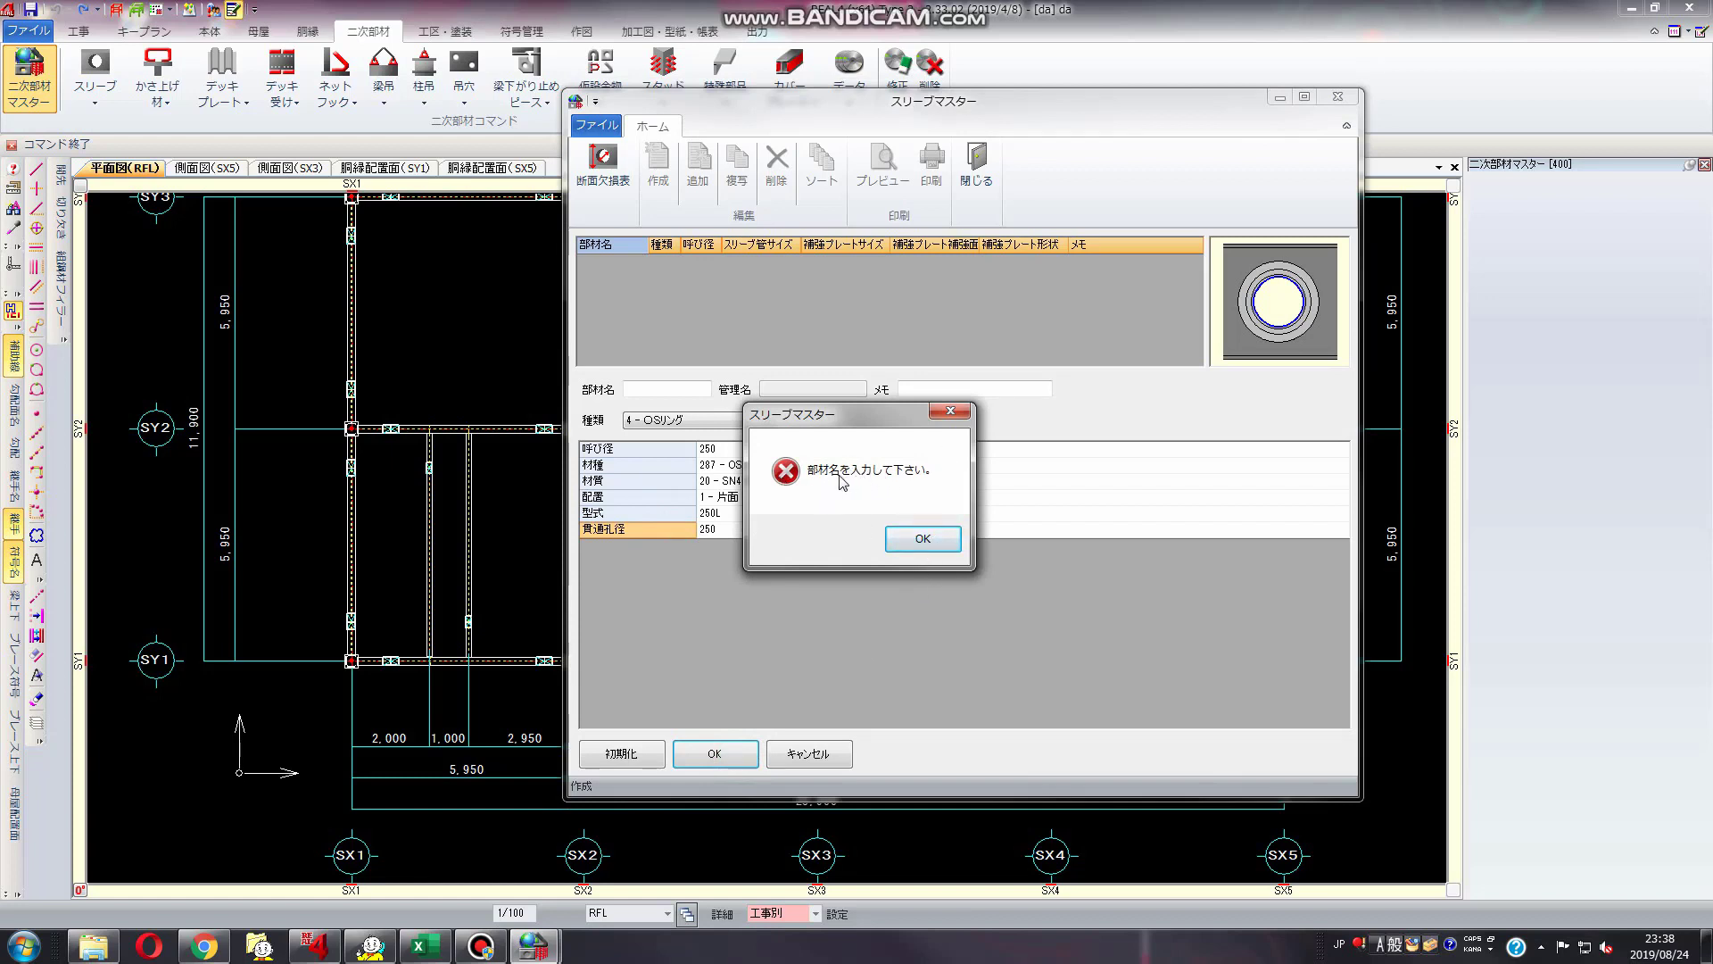
pyautogui.click(912, 536)
pyautogui.click(667, 389)
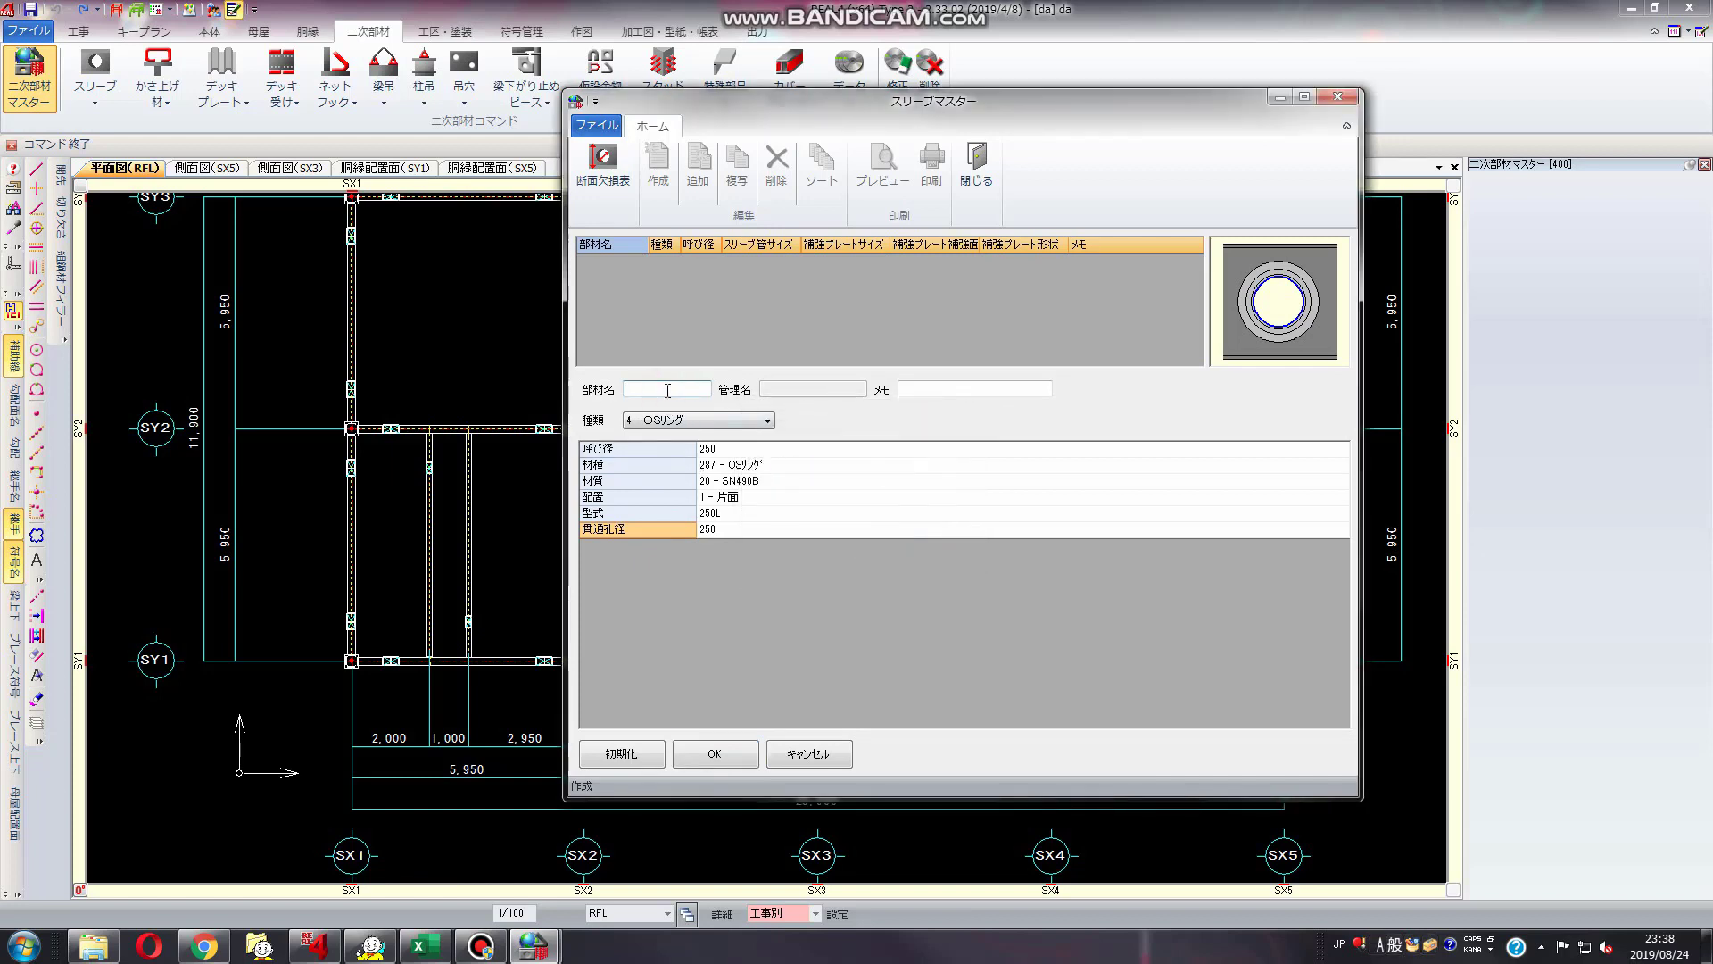
pyautogui.write('A')
pyautogui.click(723, 764)
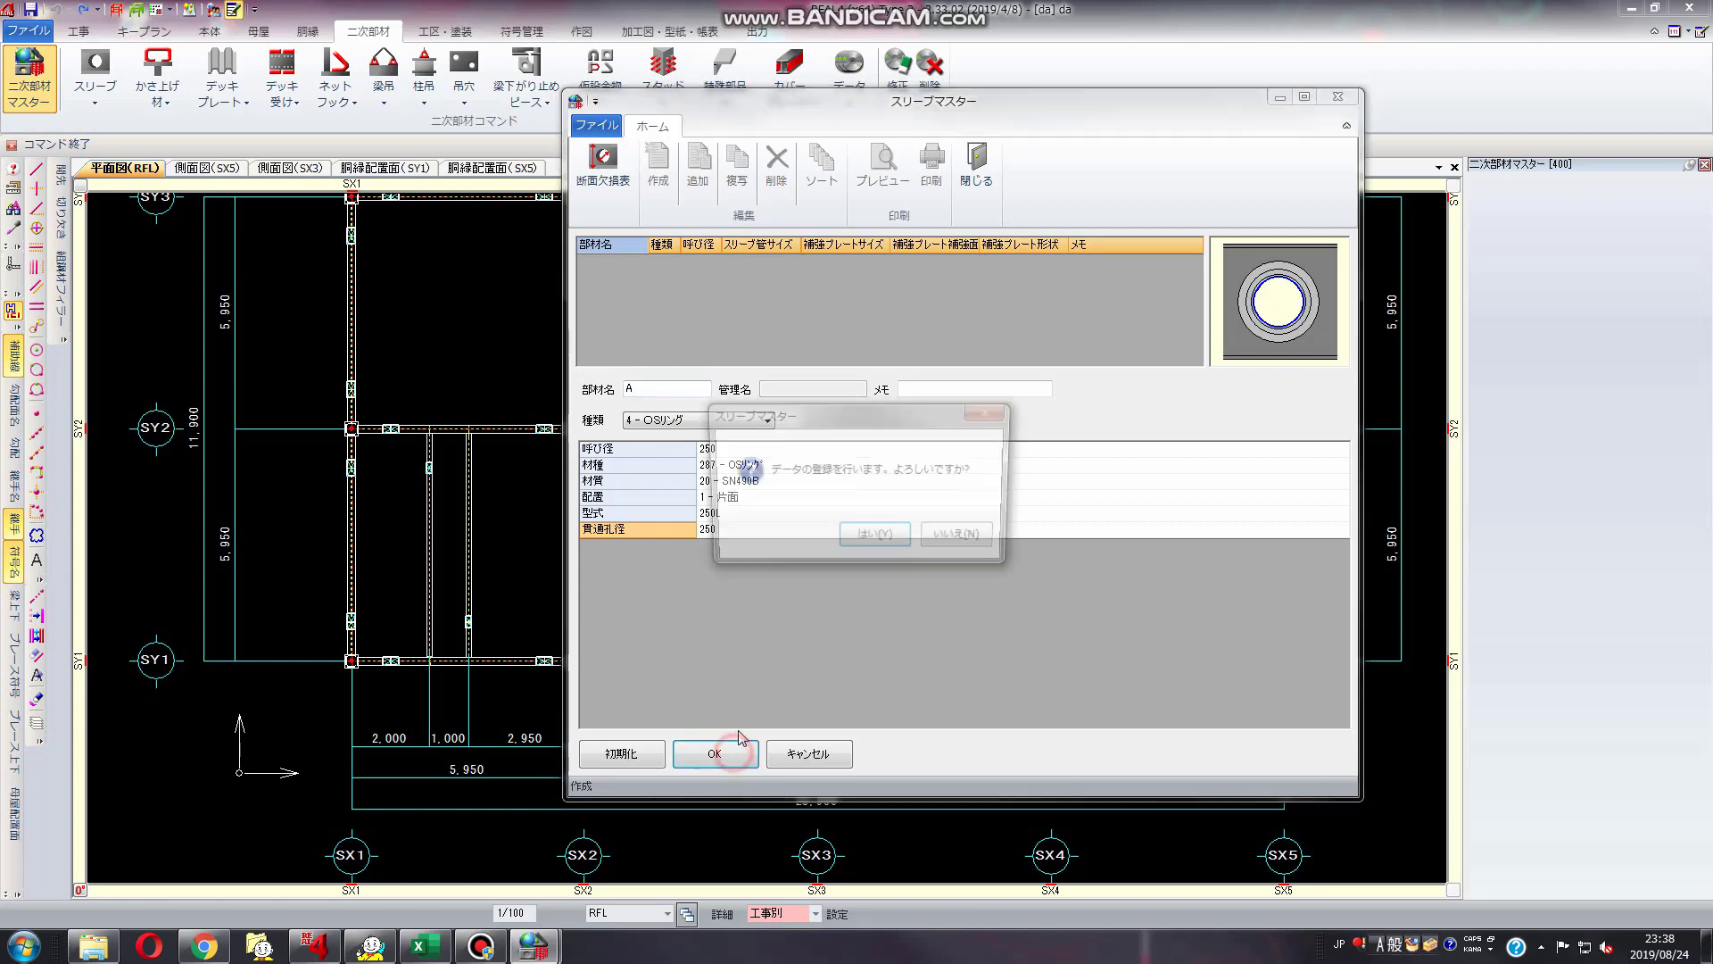
pyautogui.click(907, 538)
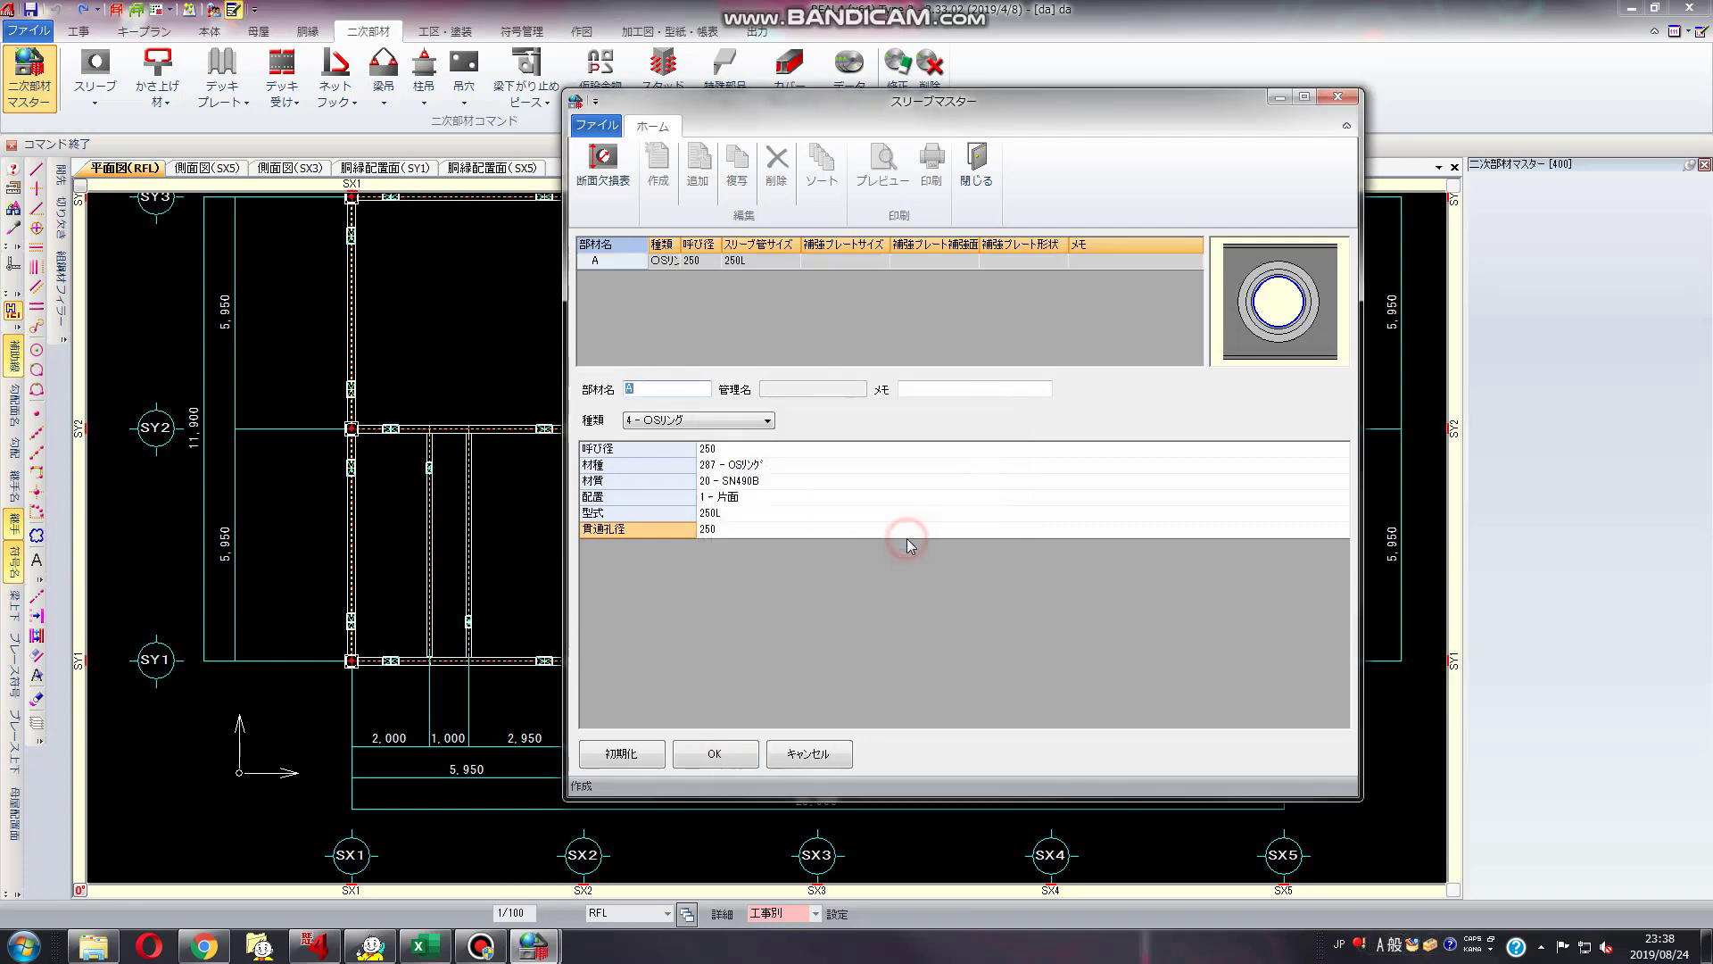
pyautogui.click(977, 168)
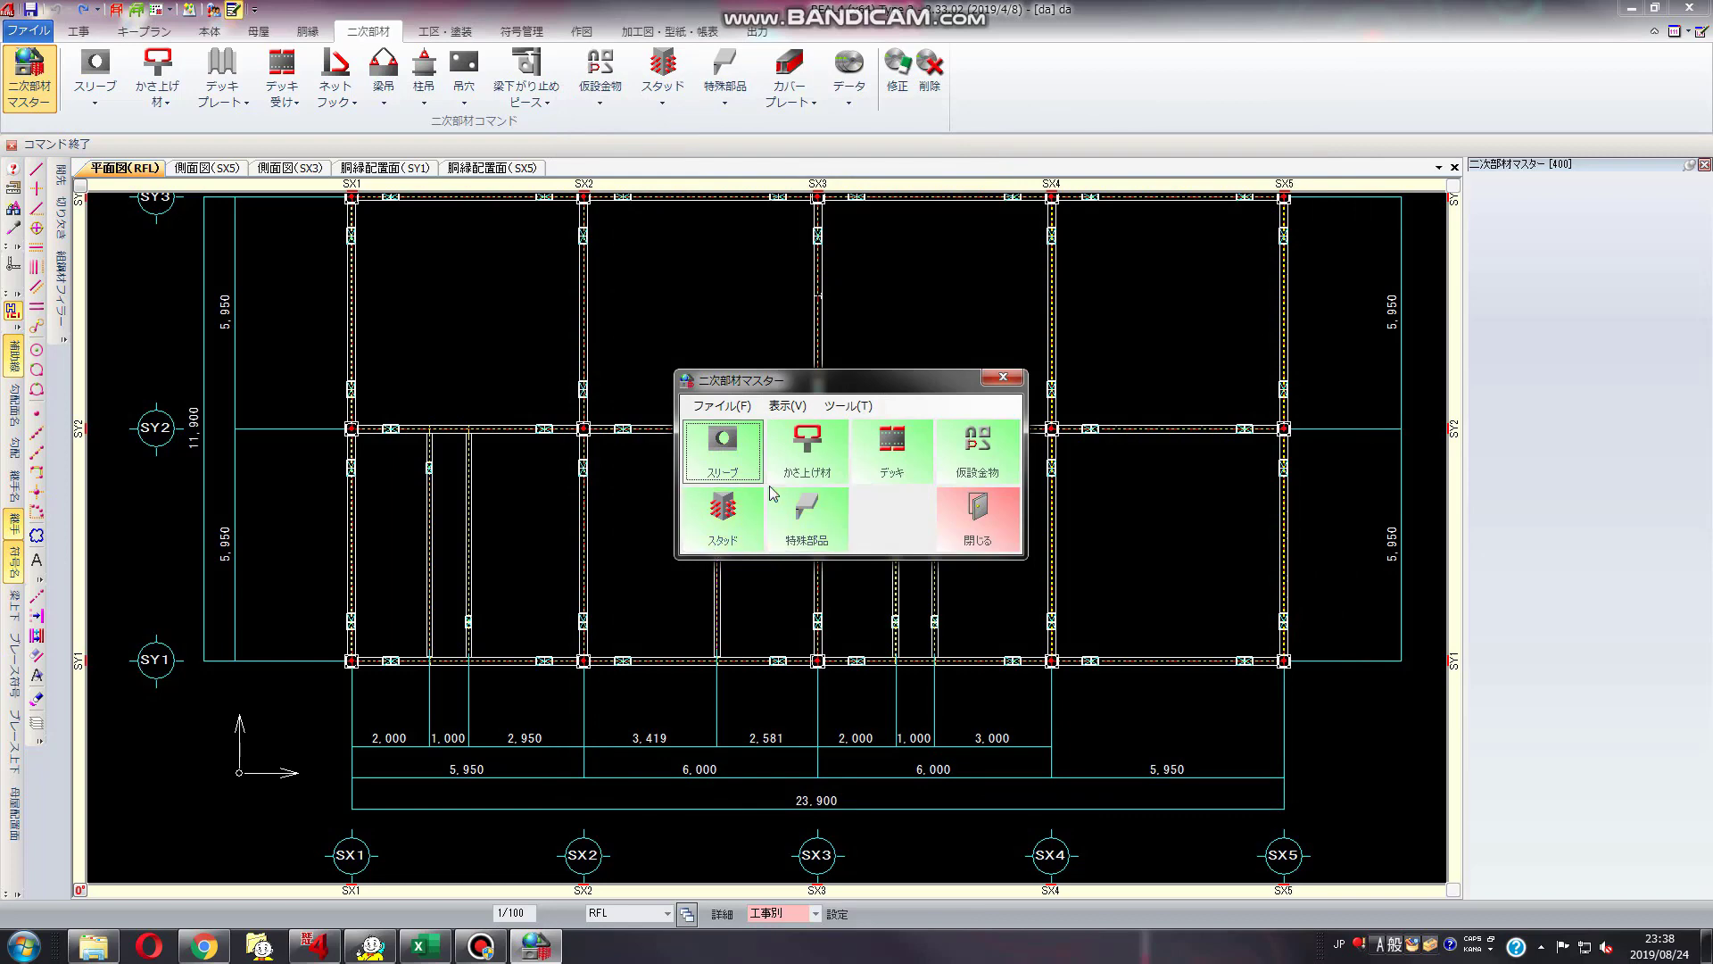
# Open the かさ上げ材 master and name the new member C100, with type 1 - かさ上げ材
pyautogui.click(818, 456)
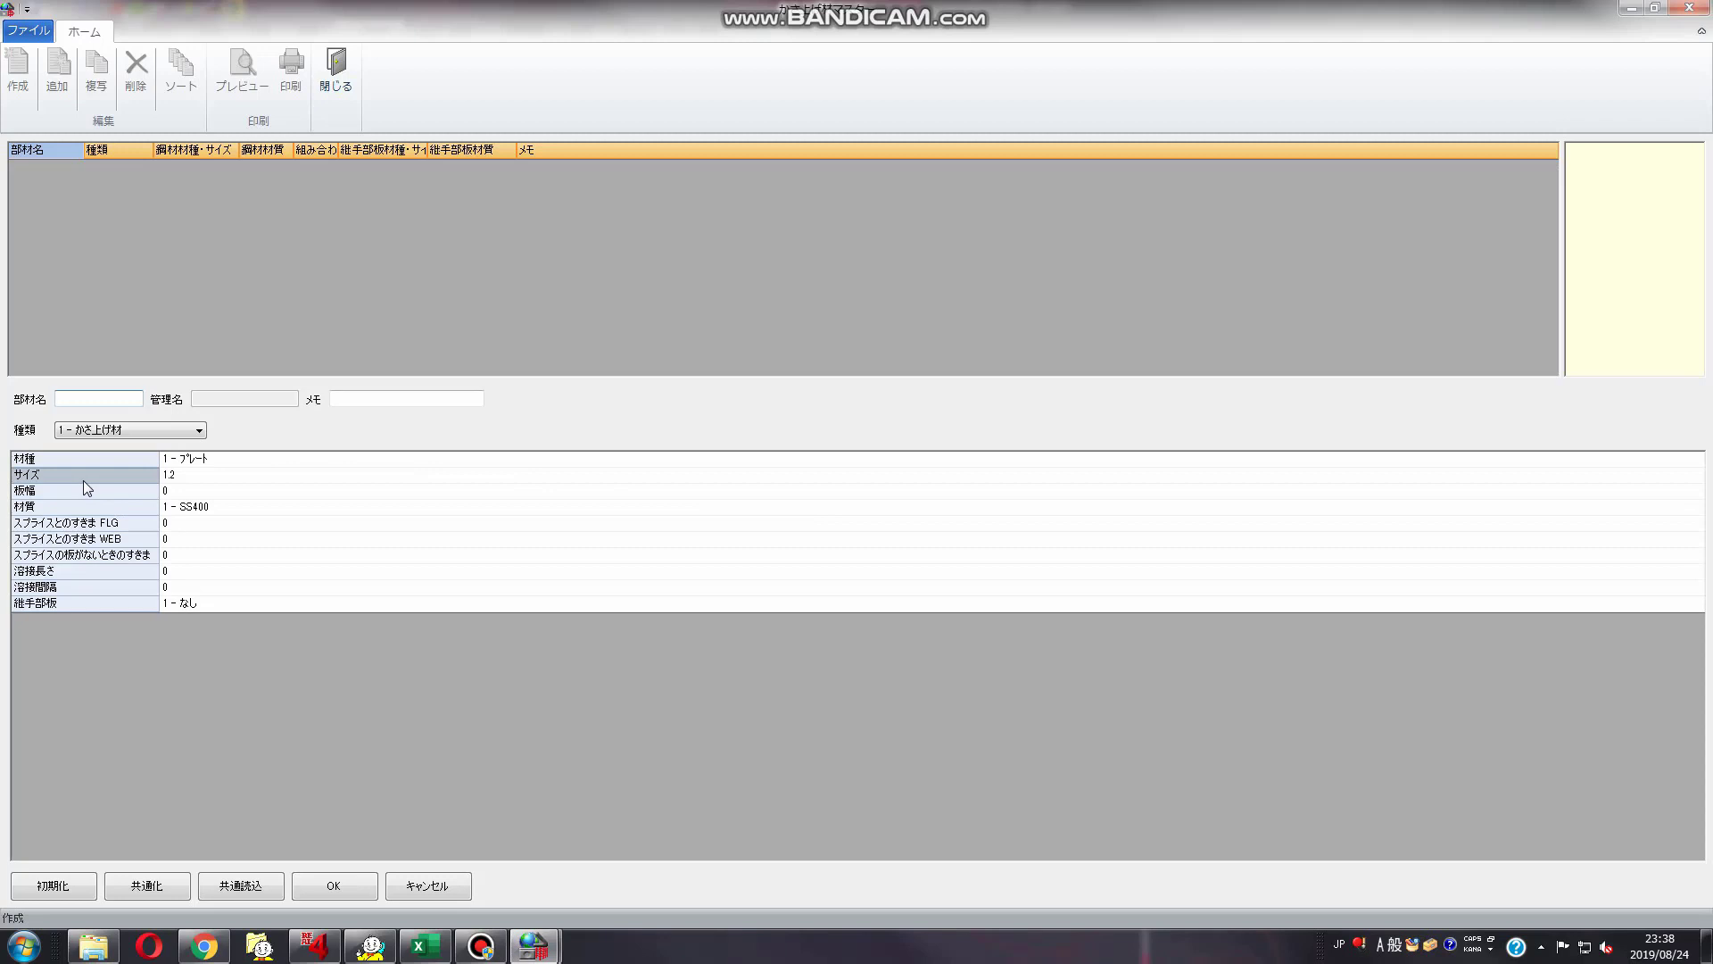
pyautogui.click(93, 398)
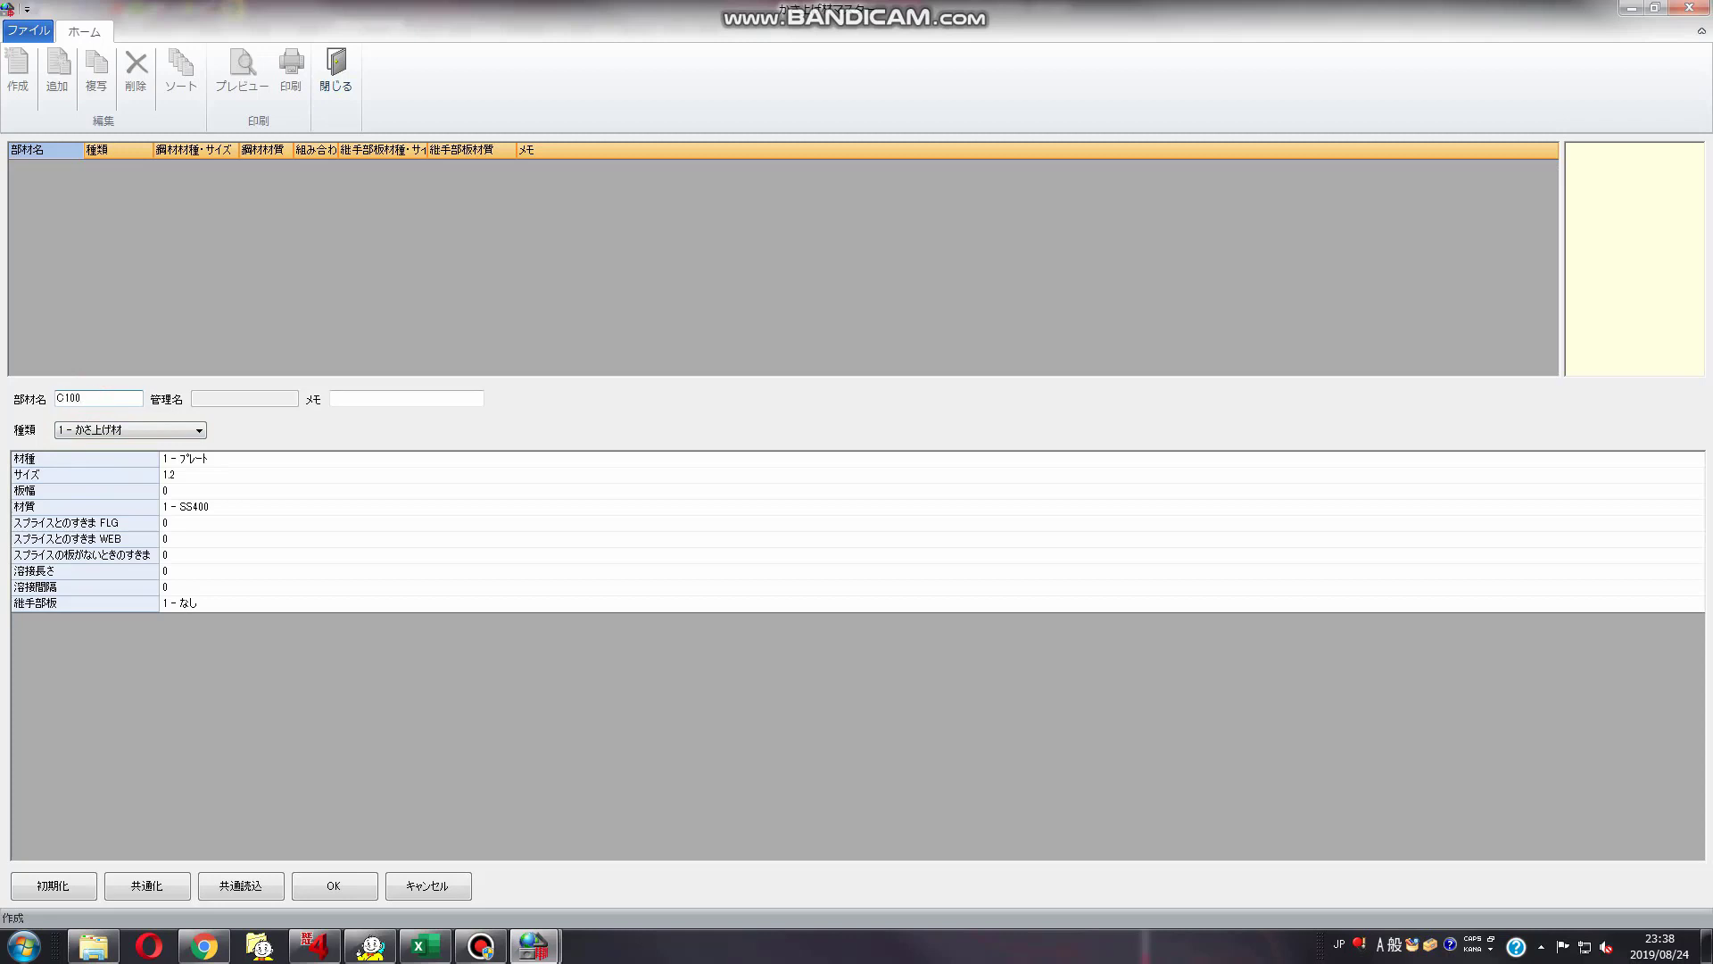
pyautogui.click(67, 458)
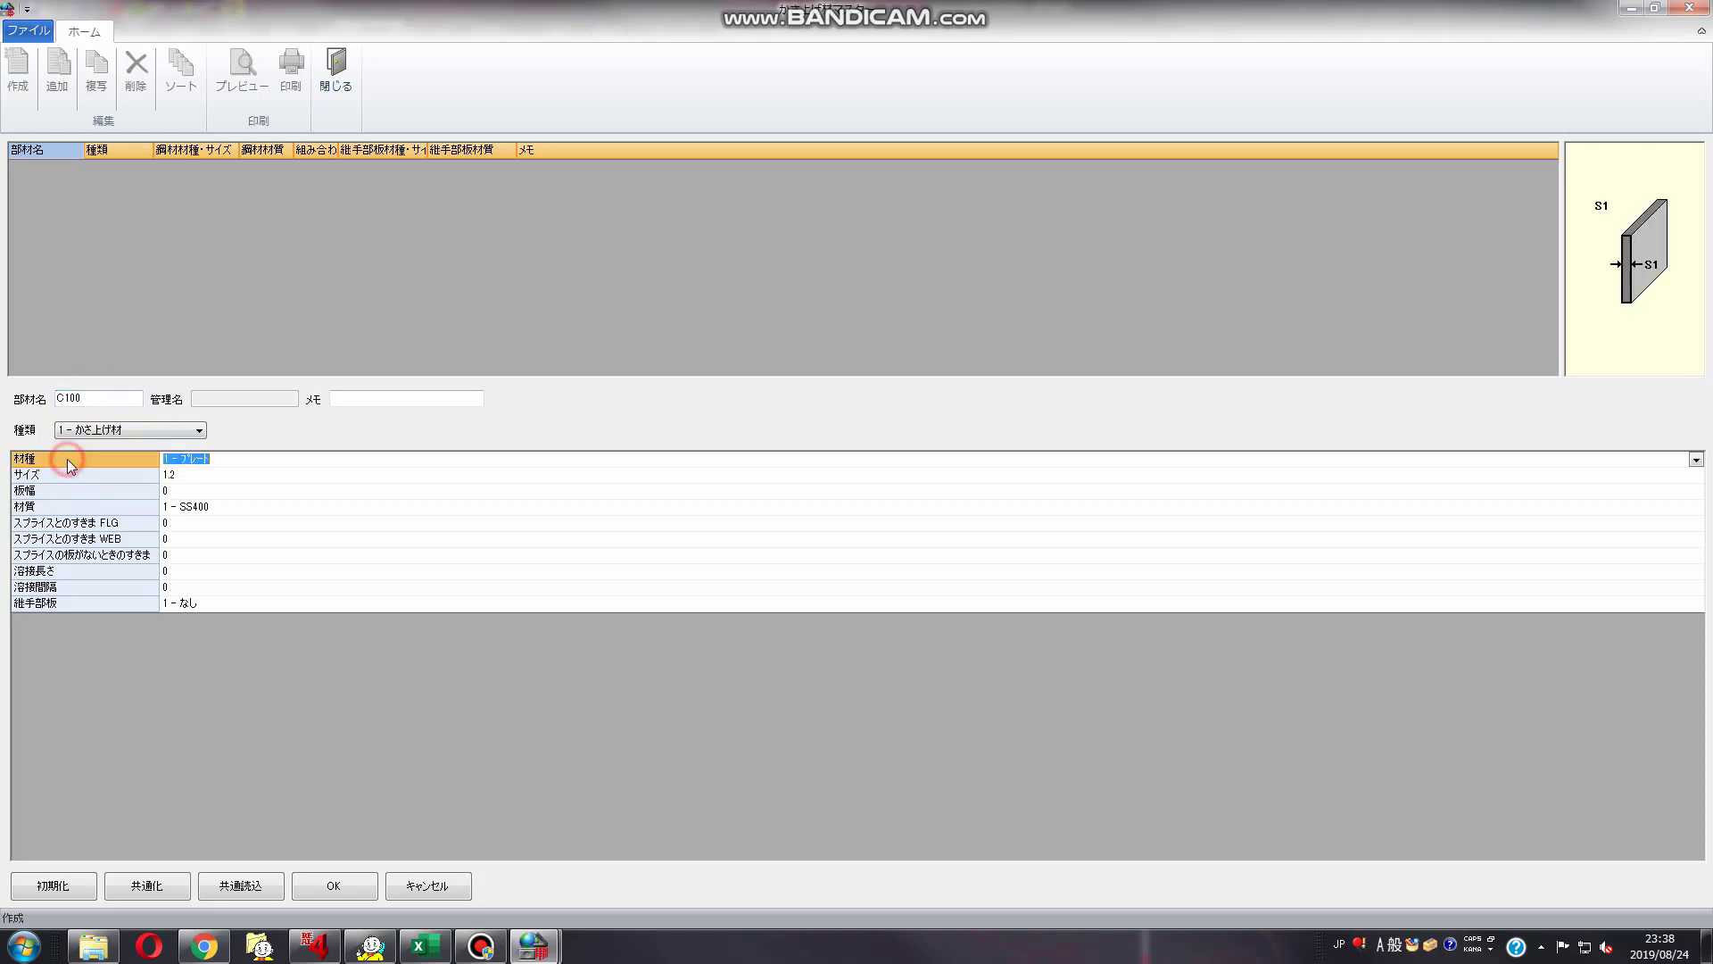
pyautogui.click(196, 431)
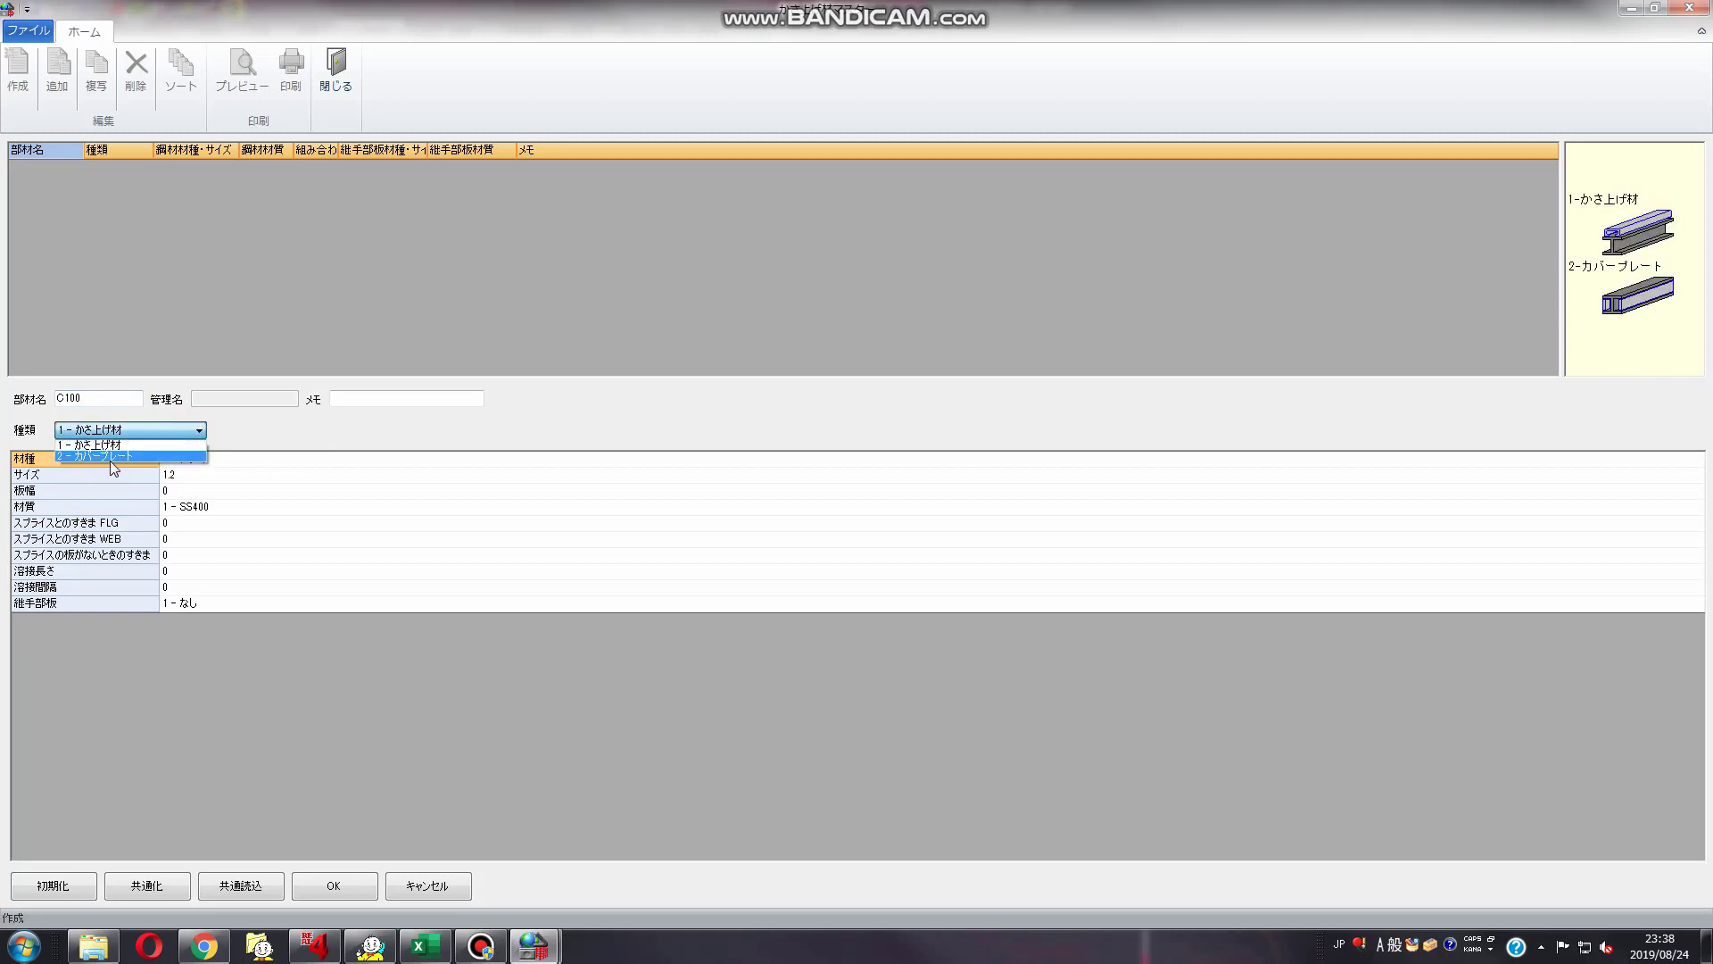
pyautogui.click(197, 431)
pyautogui.click(197, 431)
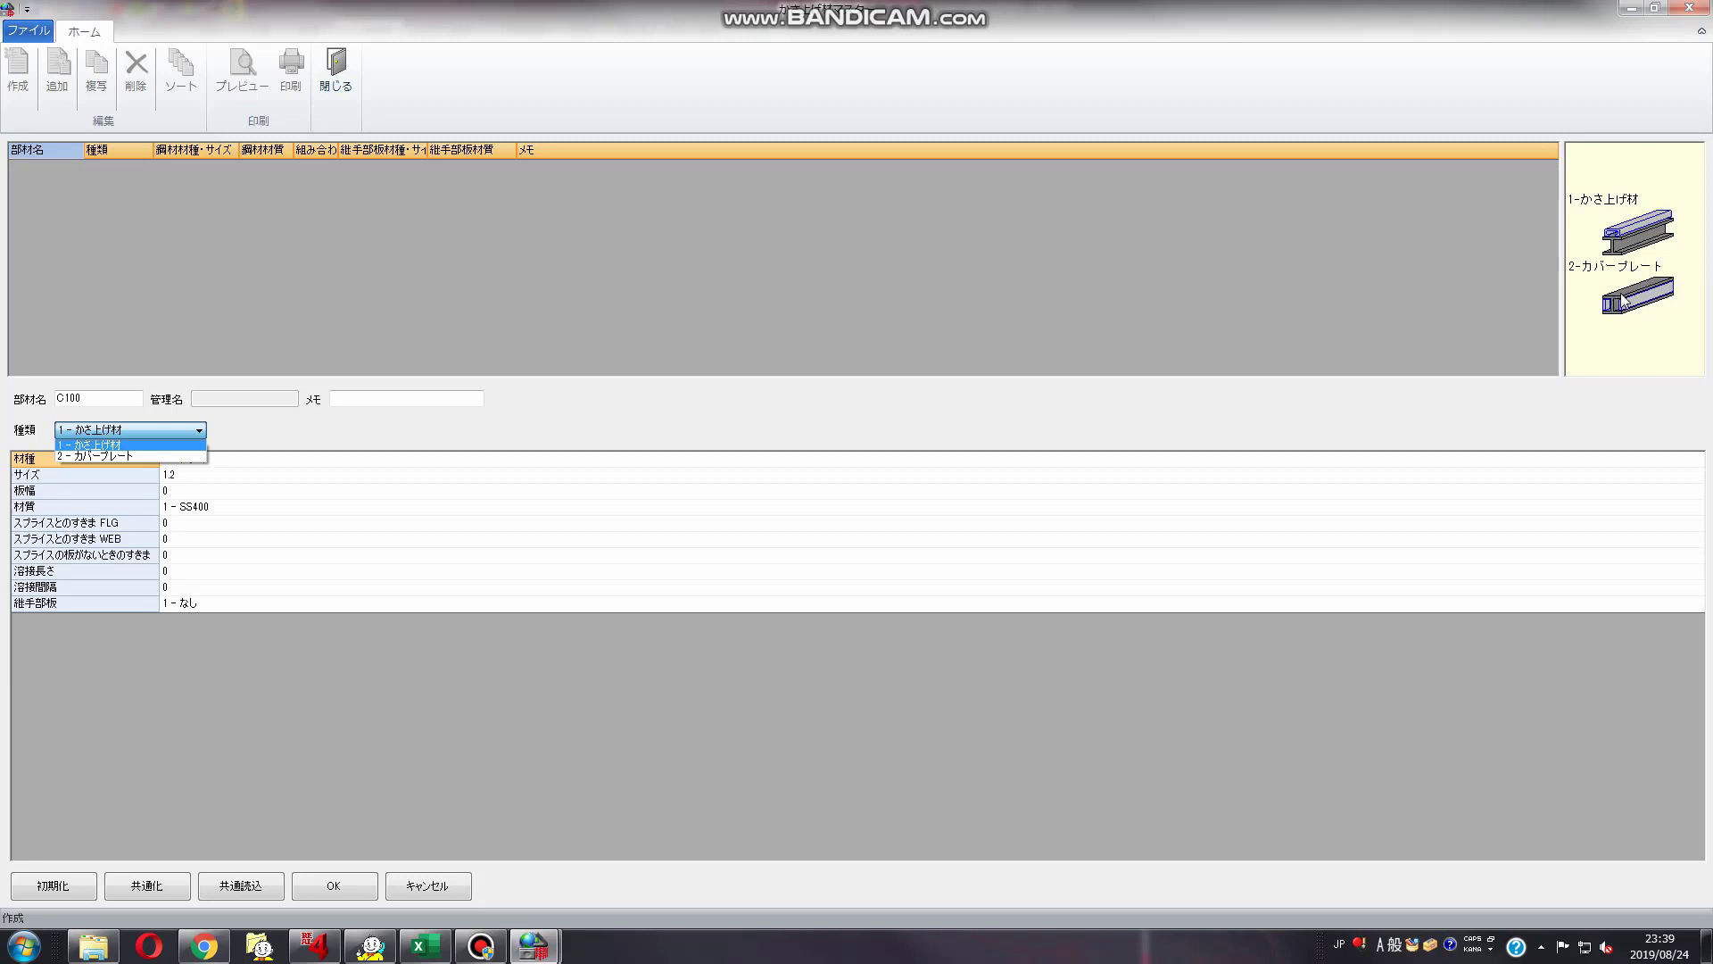
pyautogui.click(92, 444)
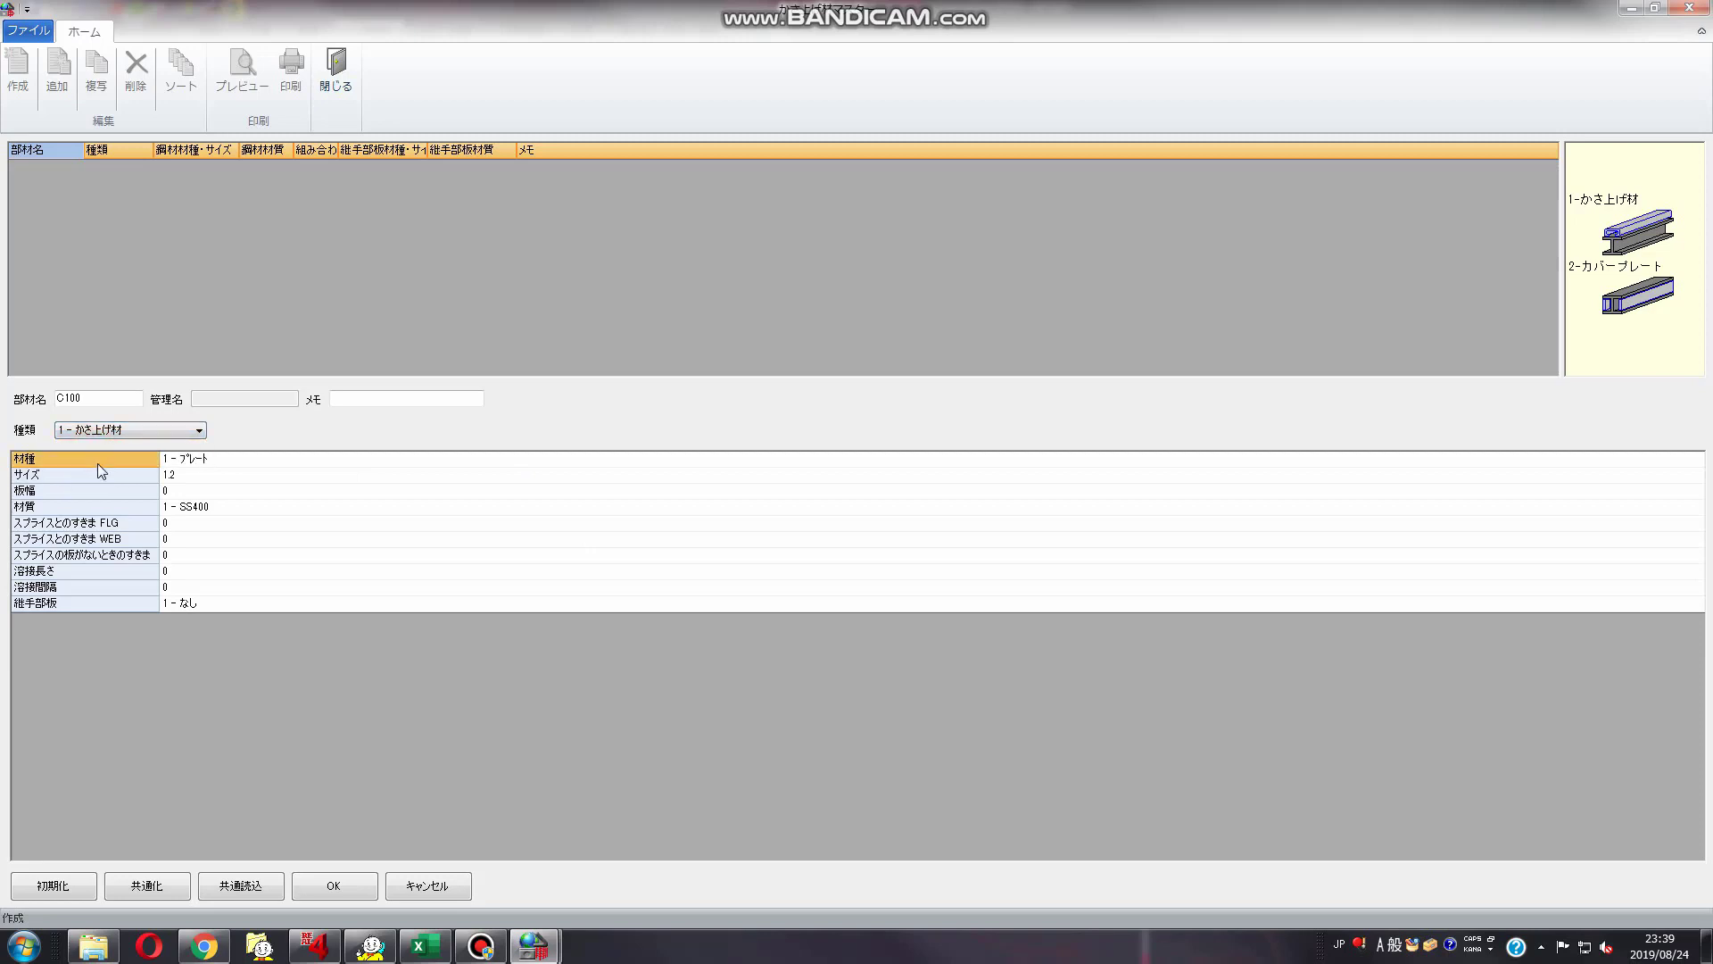
# Set the C100 member's material type to 5 - C形鋼 and its size to 100x50x20x2.3
pyautogui.click(1649, 462)
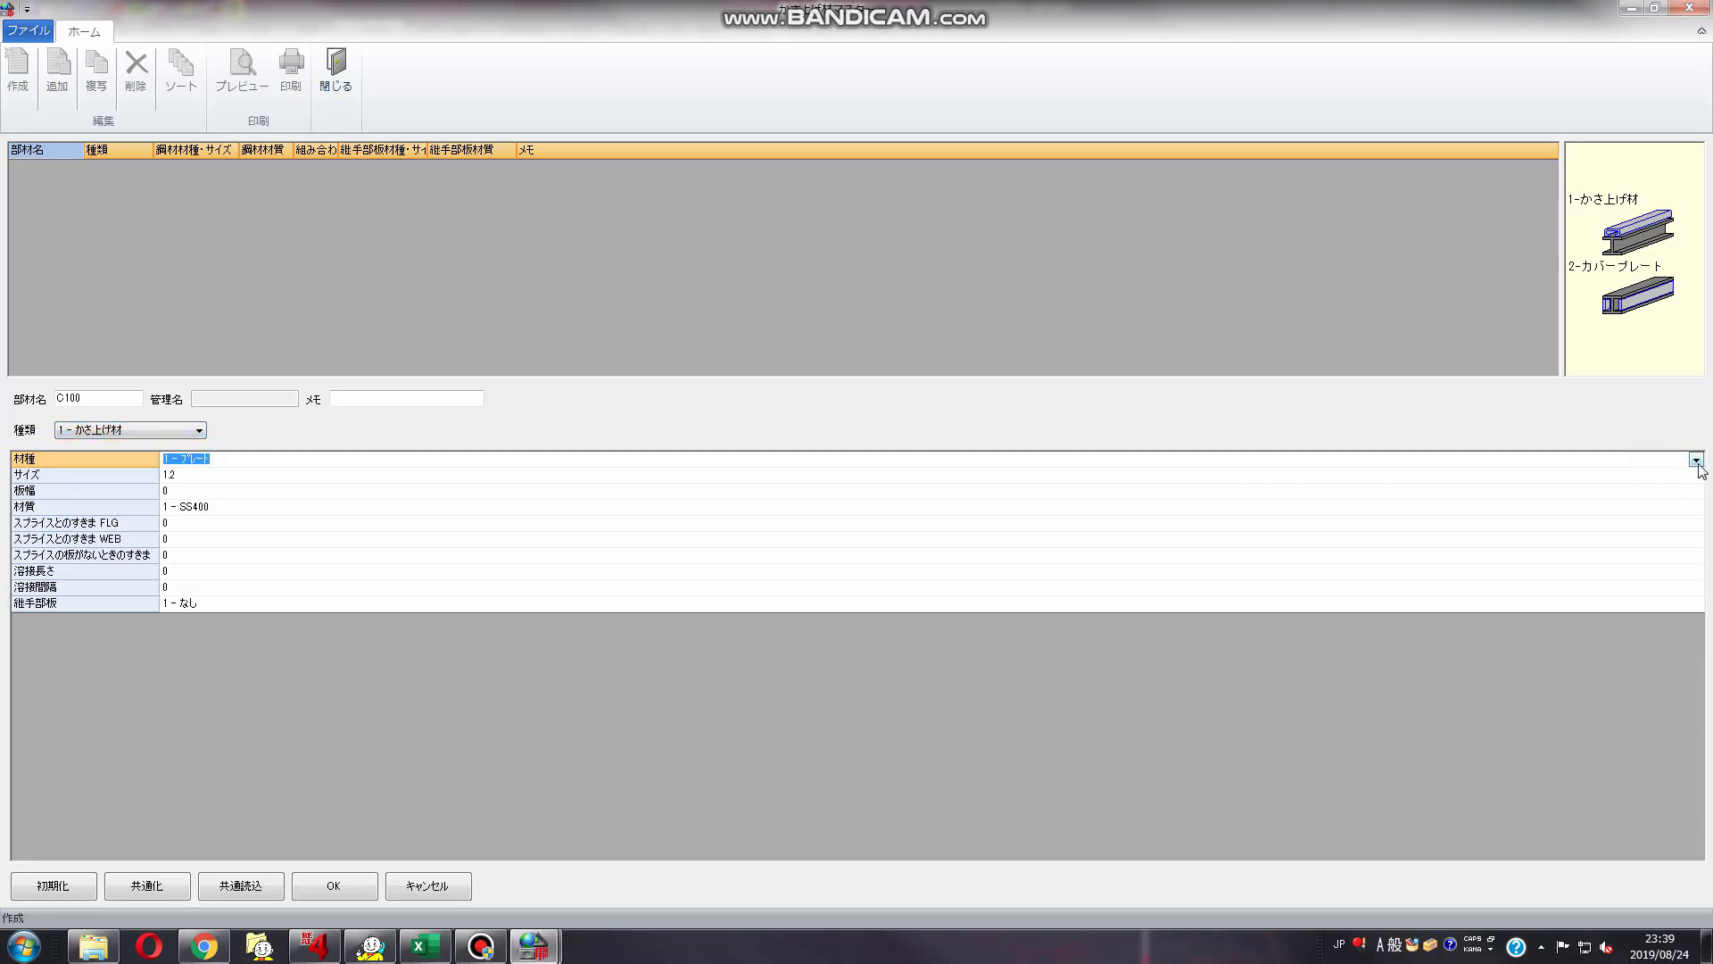
pyautogui.click(1696, 461)
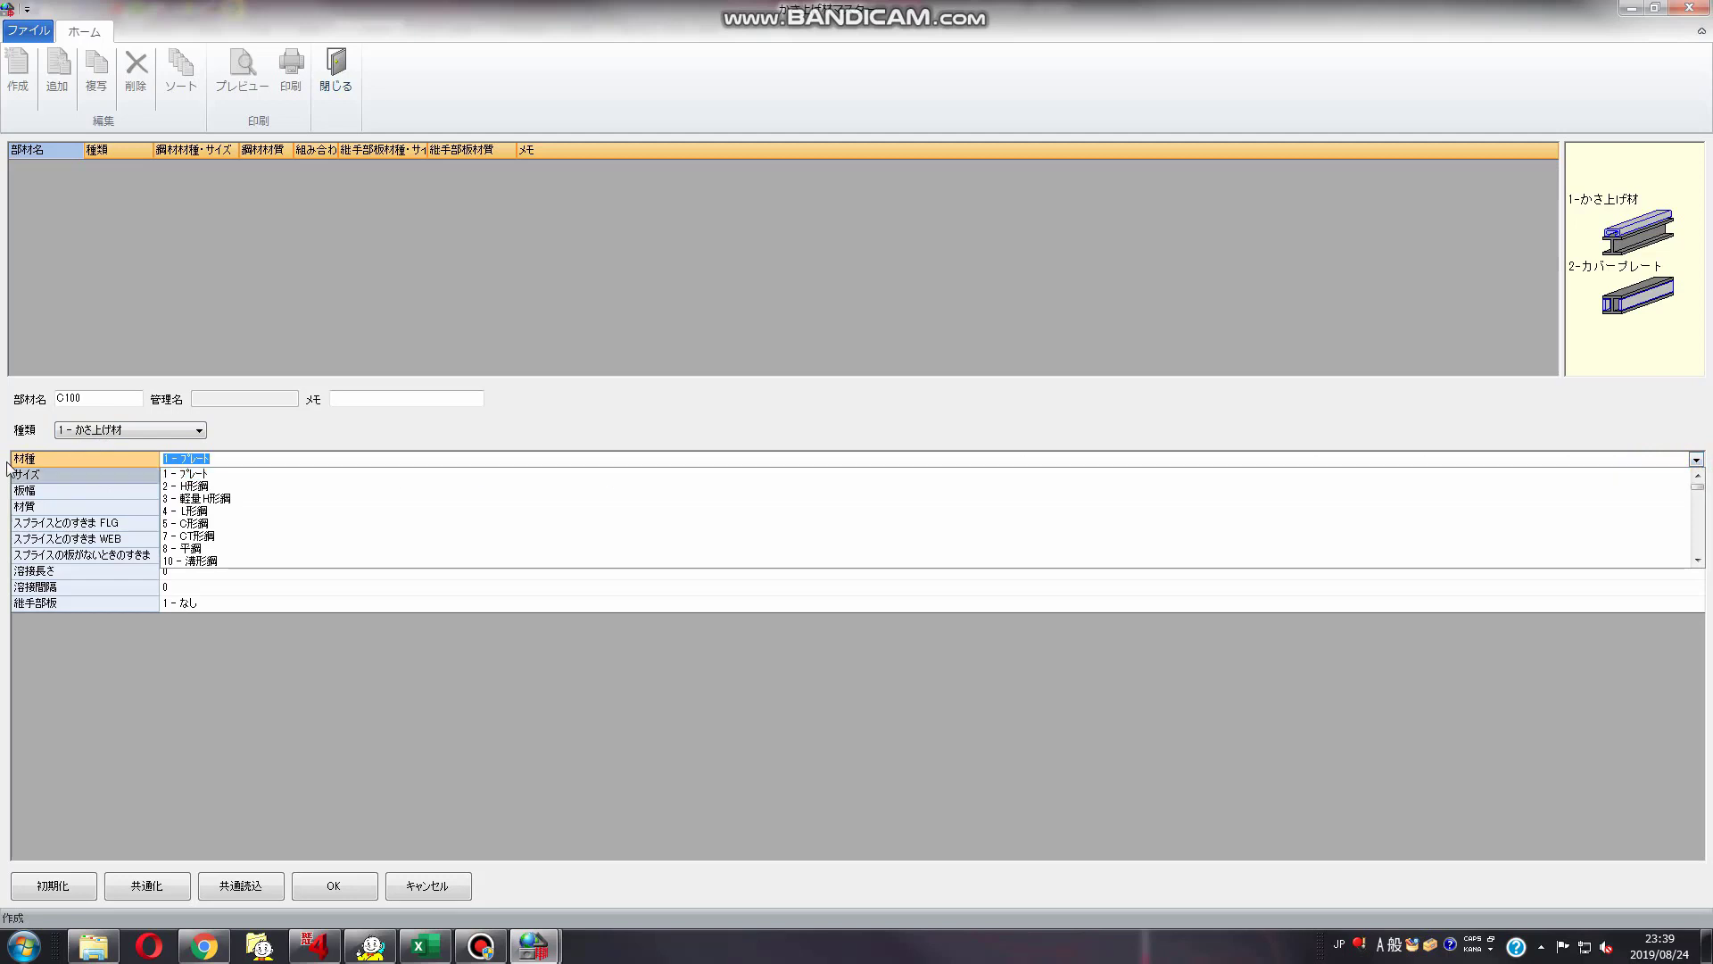
pyautogui.click(219, 524)
pyautogui.click(293, 474)
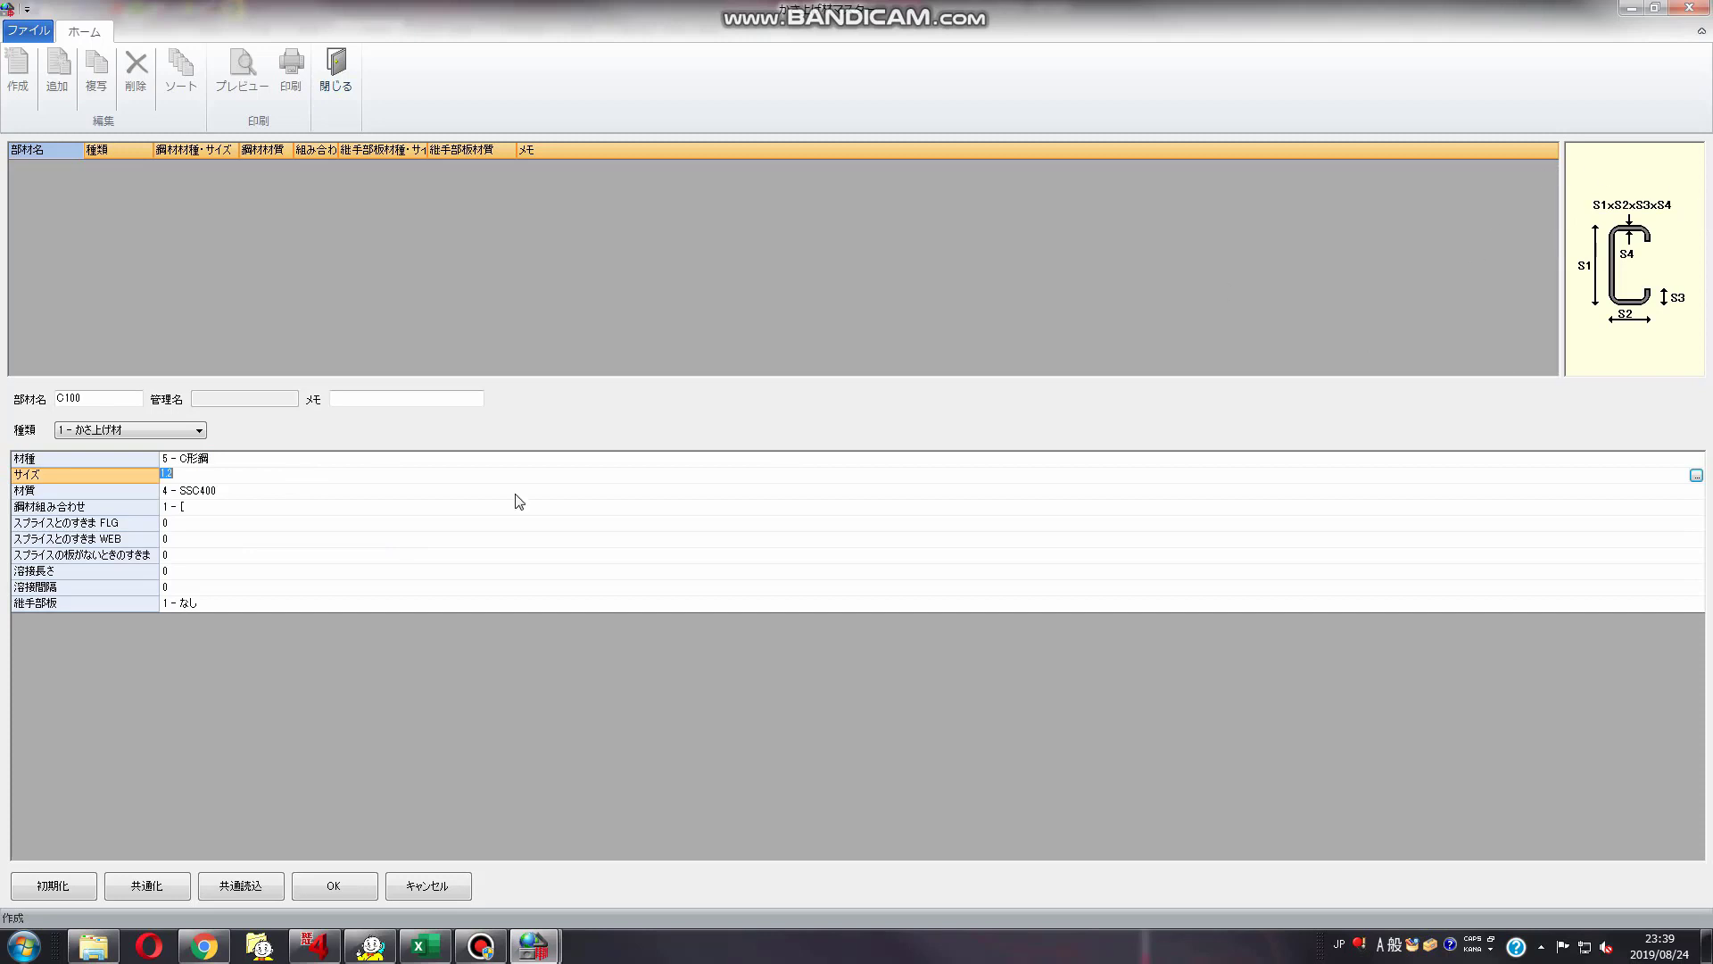
pyautogui.click(1695, 475)
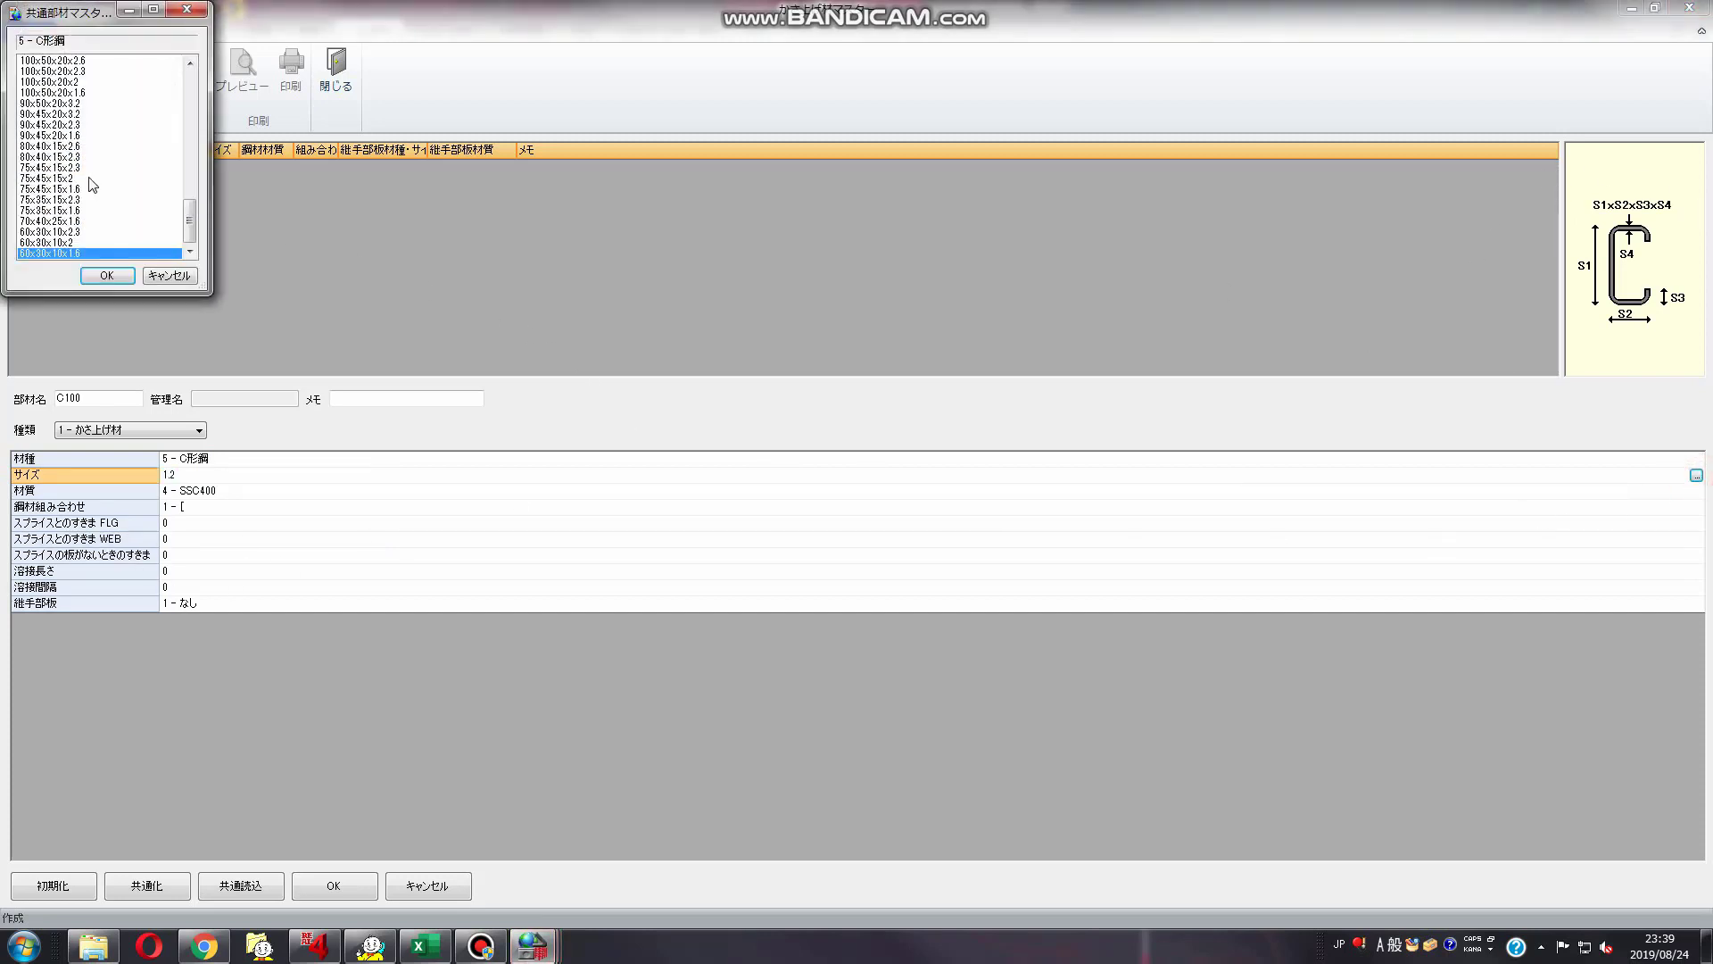
pyautogui.scroll(2, 86, 183)
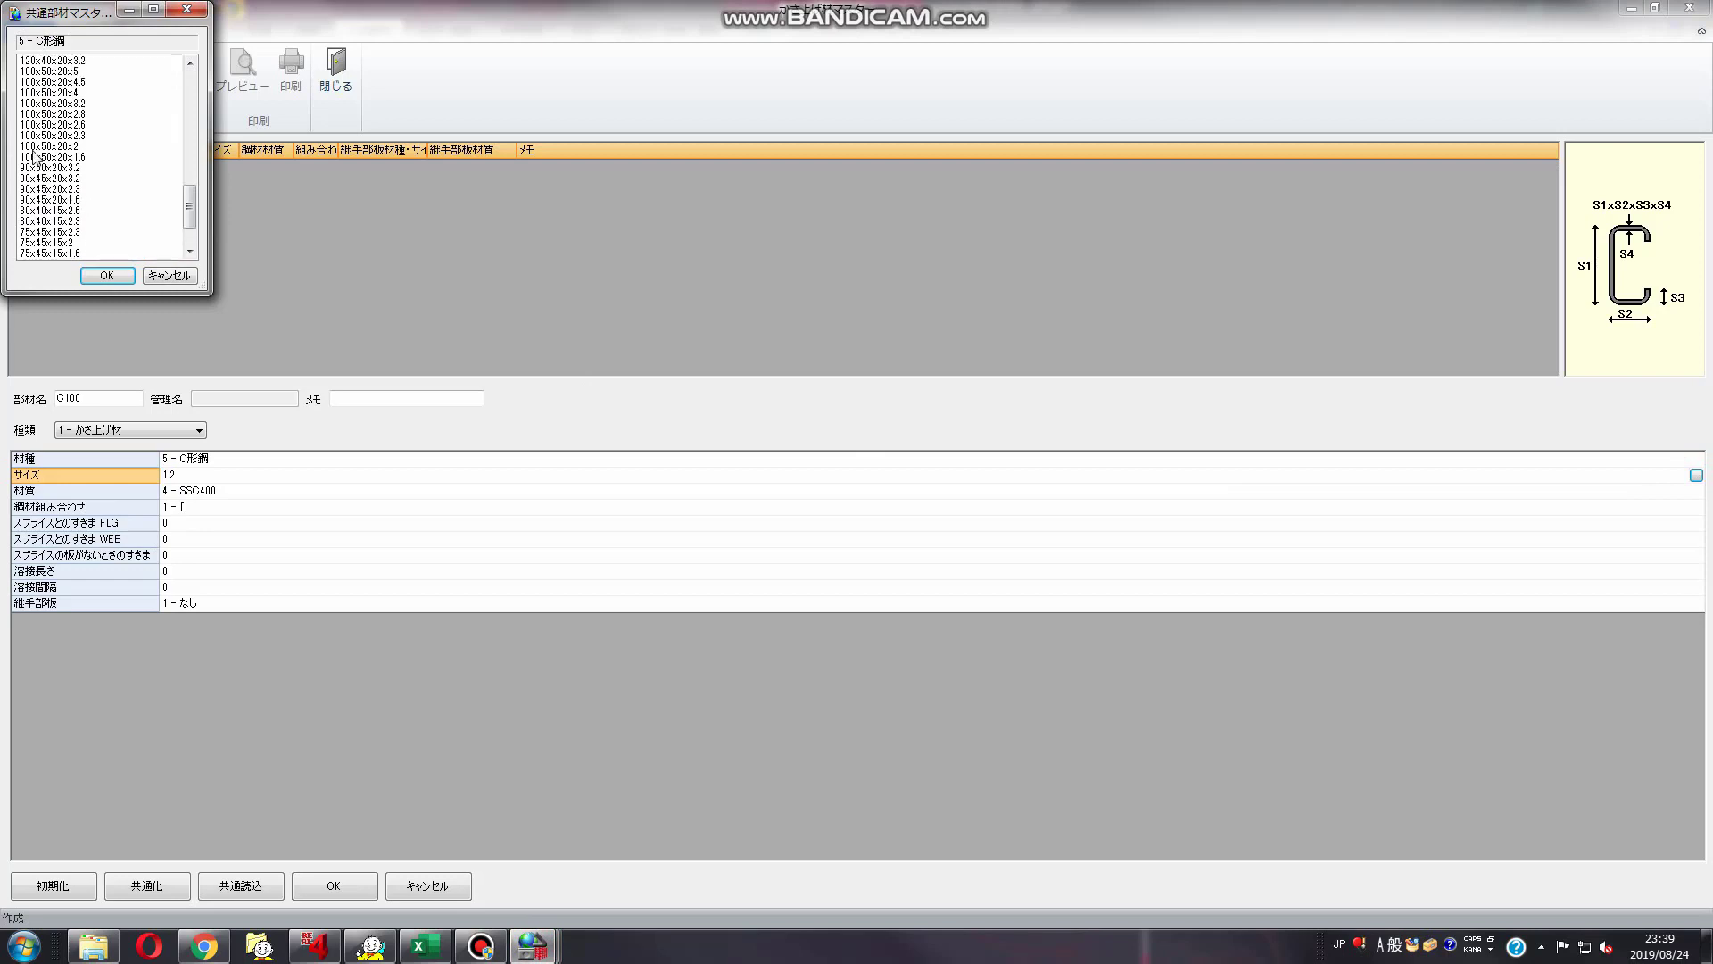
pyautogui.click(40, 137)
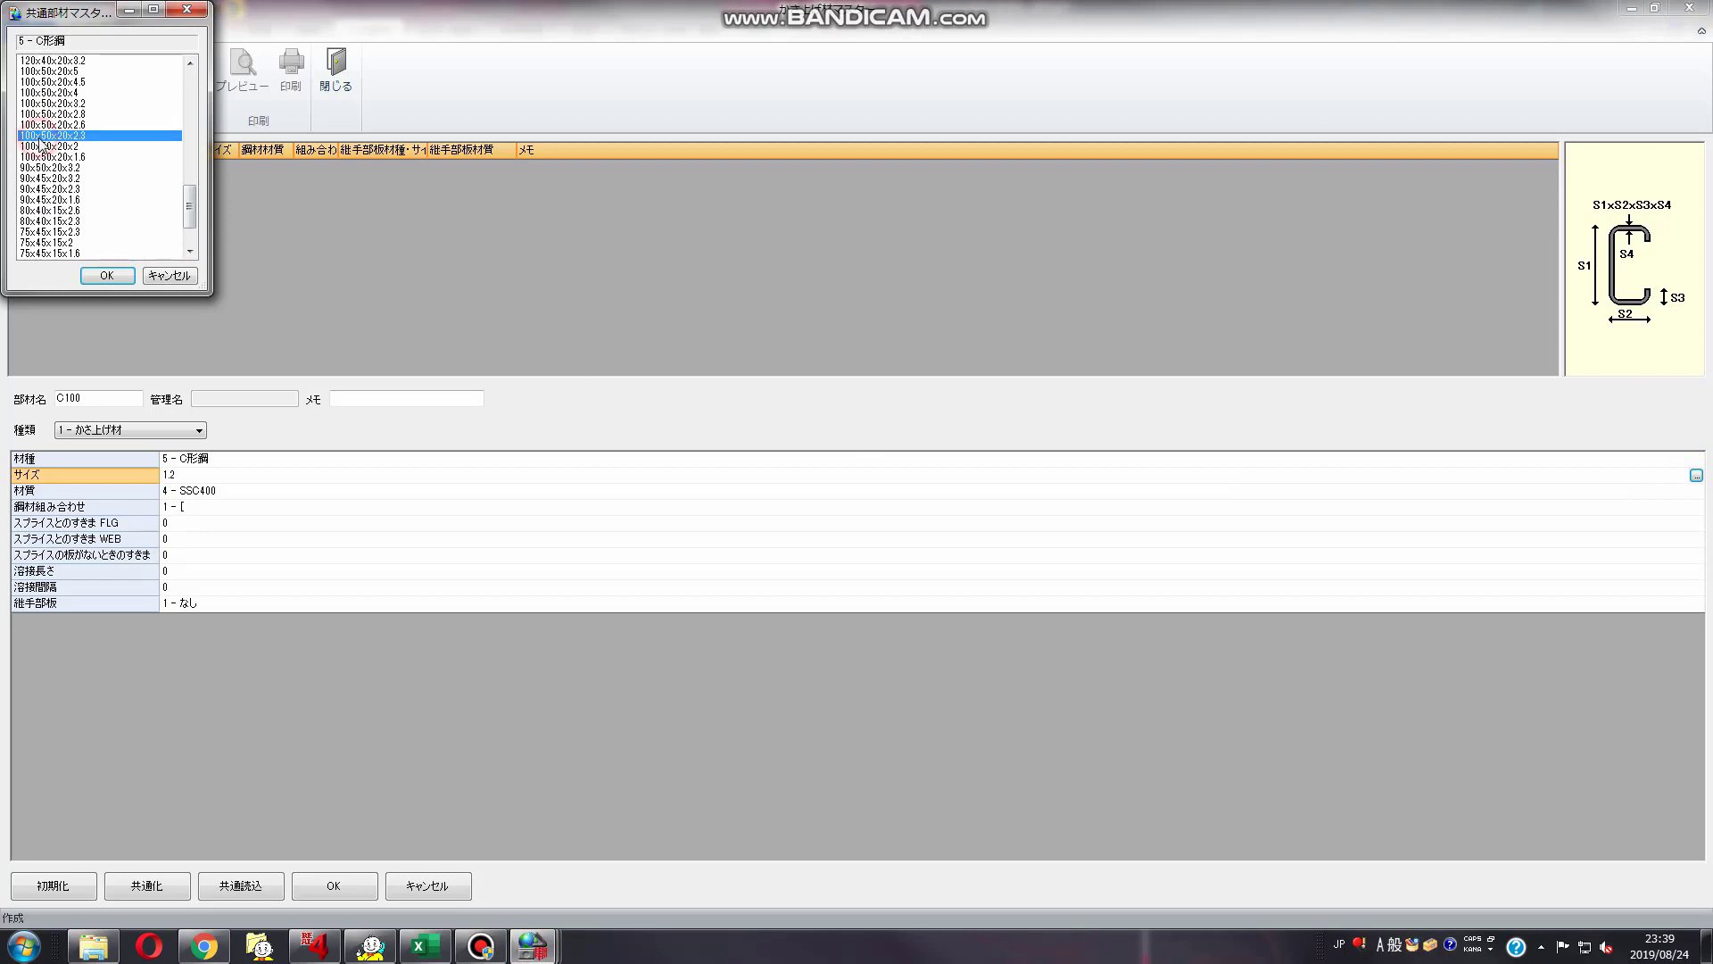
pyautogui.click(103, 278)
# Keep material grade 4 - SSC400 and steel combination 1 - [ for the C100 member
pyautogui.click(30, 492)
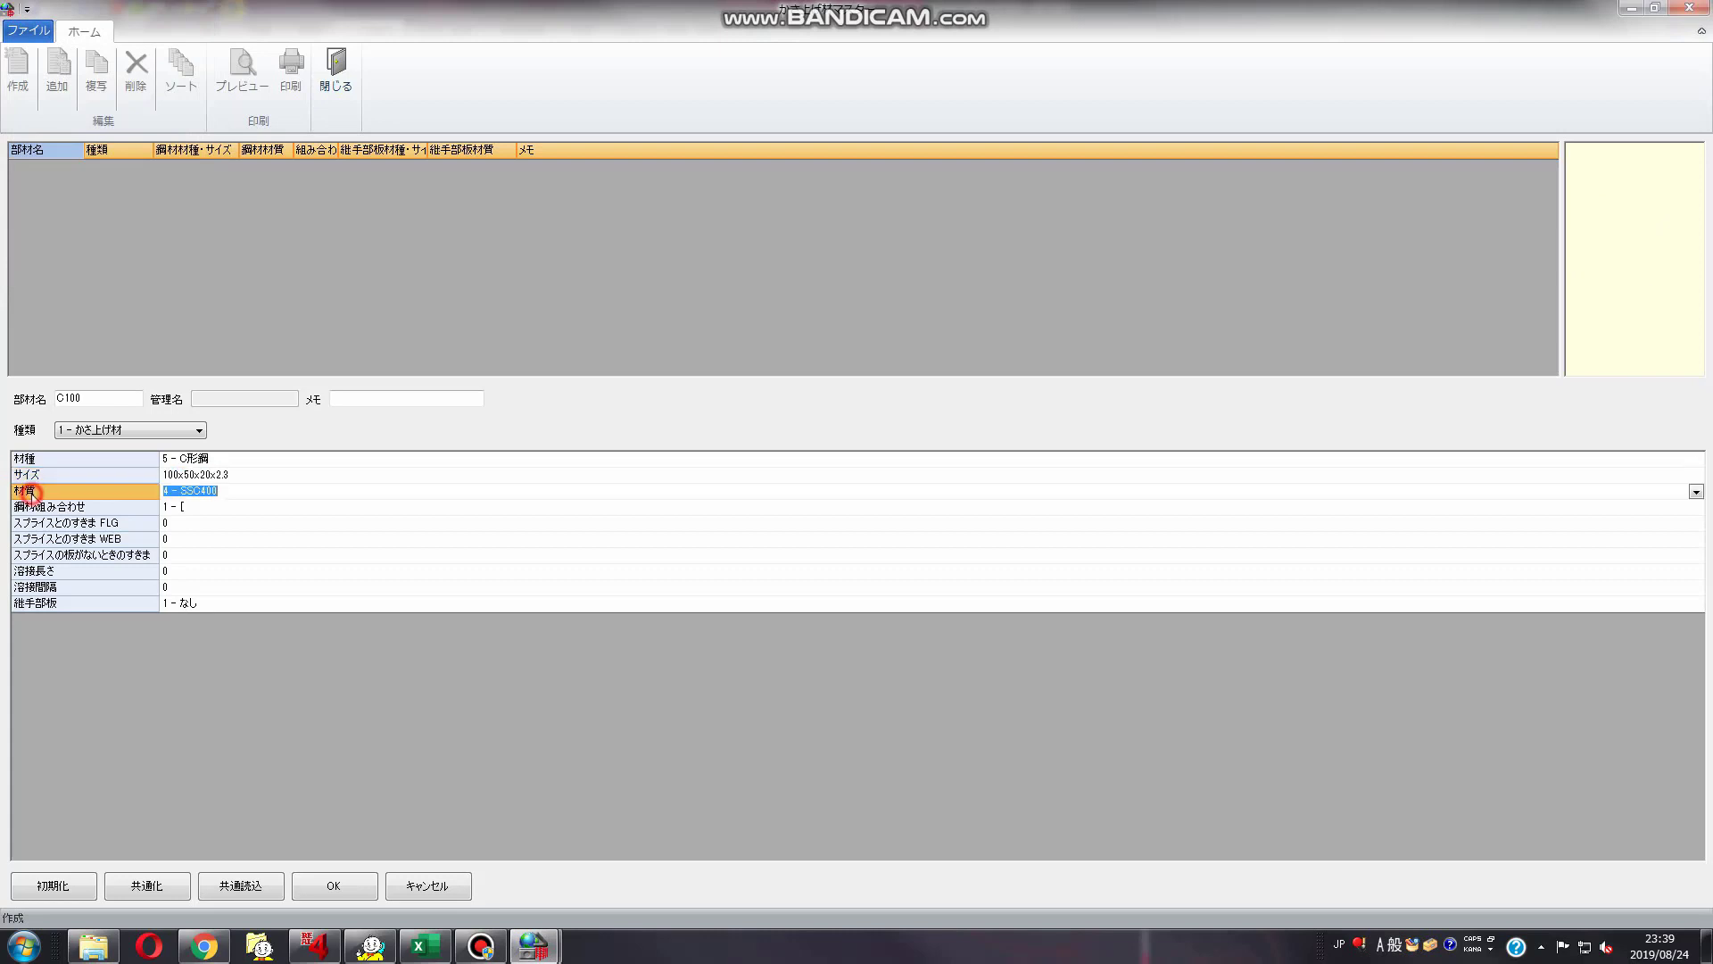
pyautogui.click(1695, 492)
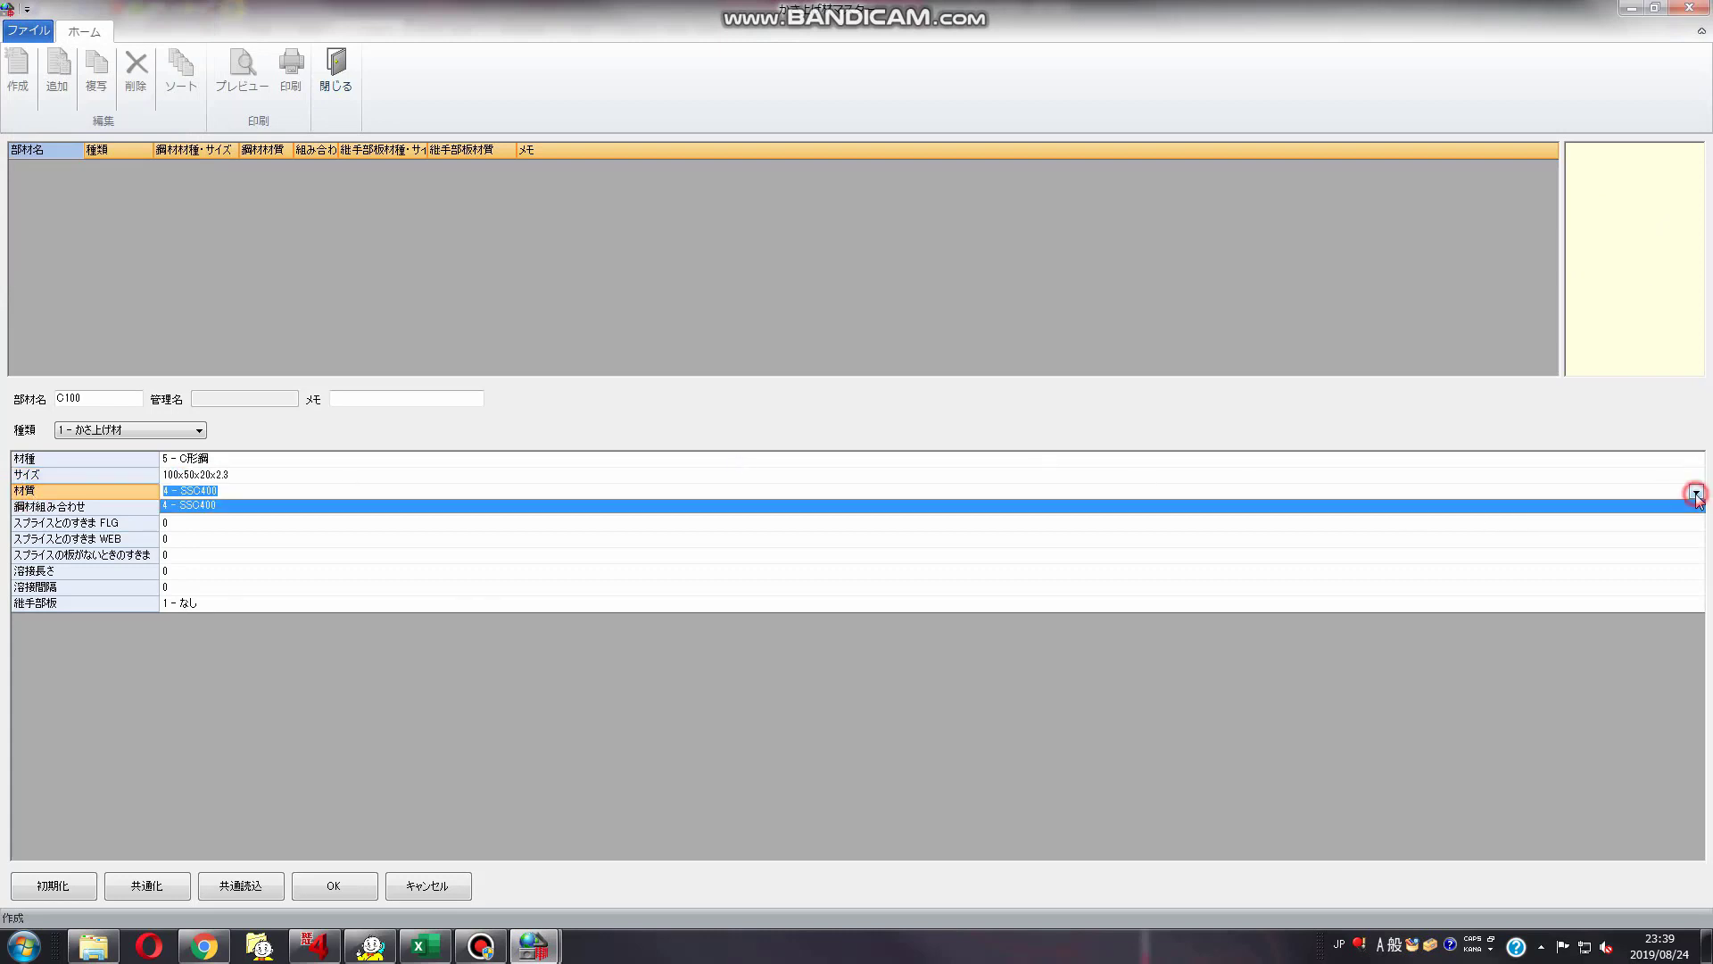
pyautogui.click(205, 506)
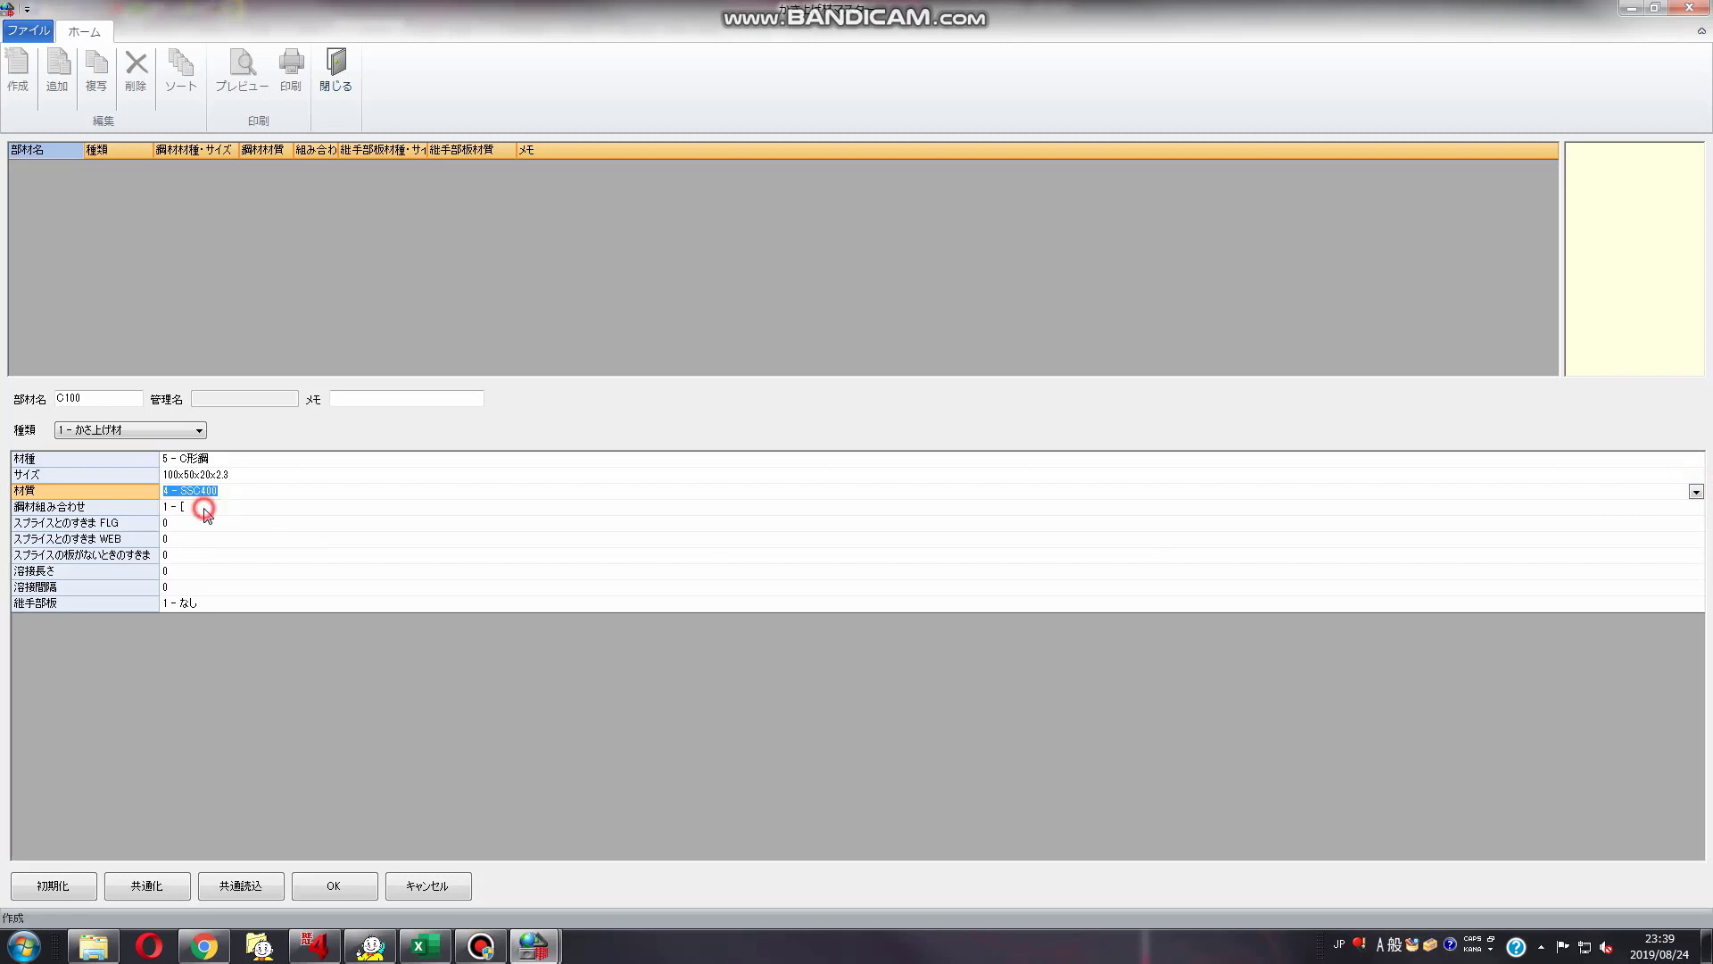
pyautogui.click(77, 506)
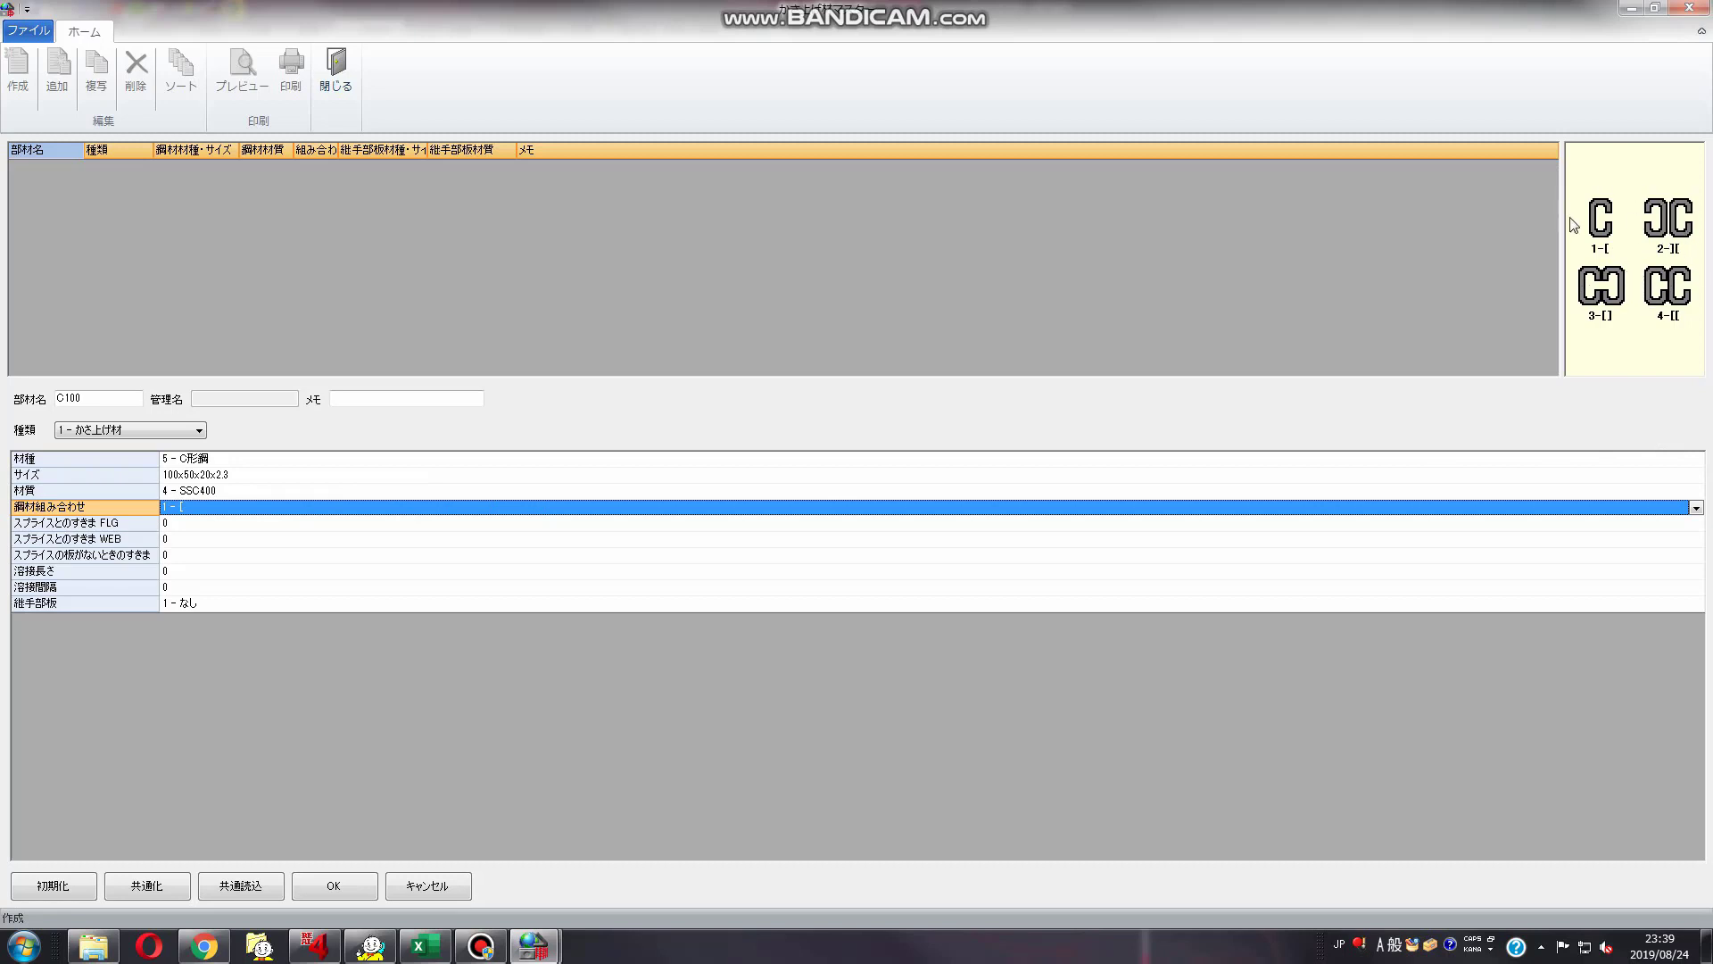
pyautogui.click(1696, 508)
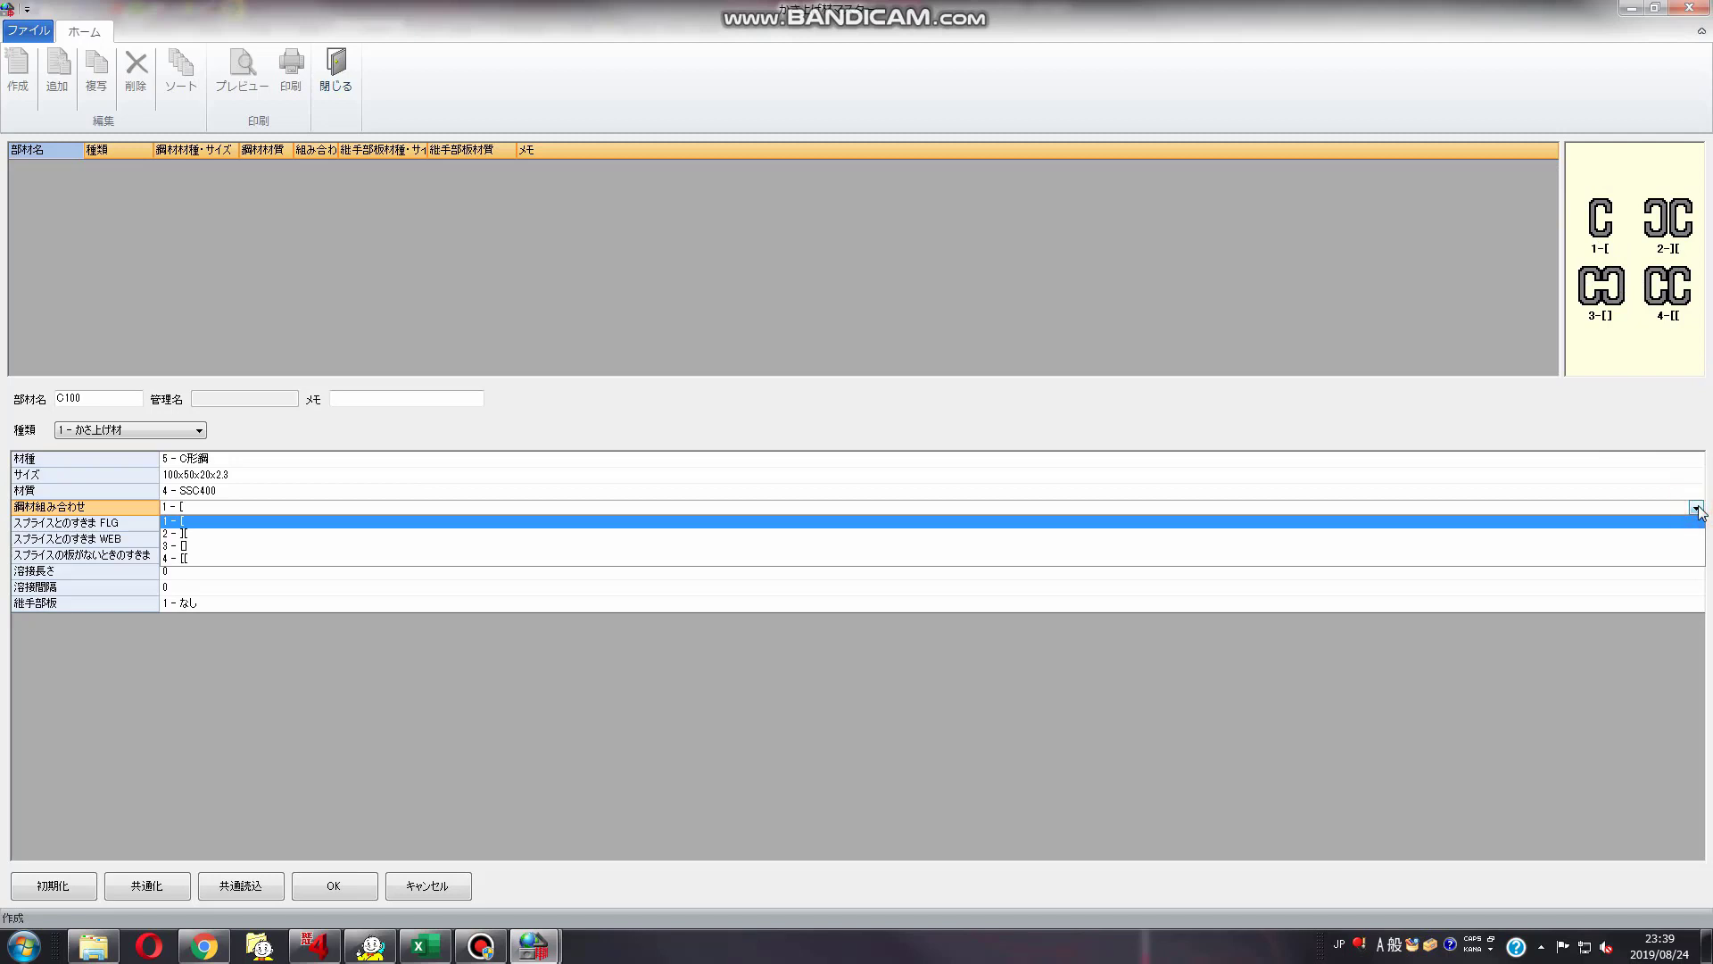
pyautogui.click(531, 506)
# Set the flange splice gap (スプライスとのすきま FLG) of the C100 member to 50
pyautogui.click(27, 529)
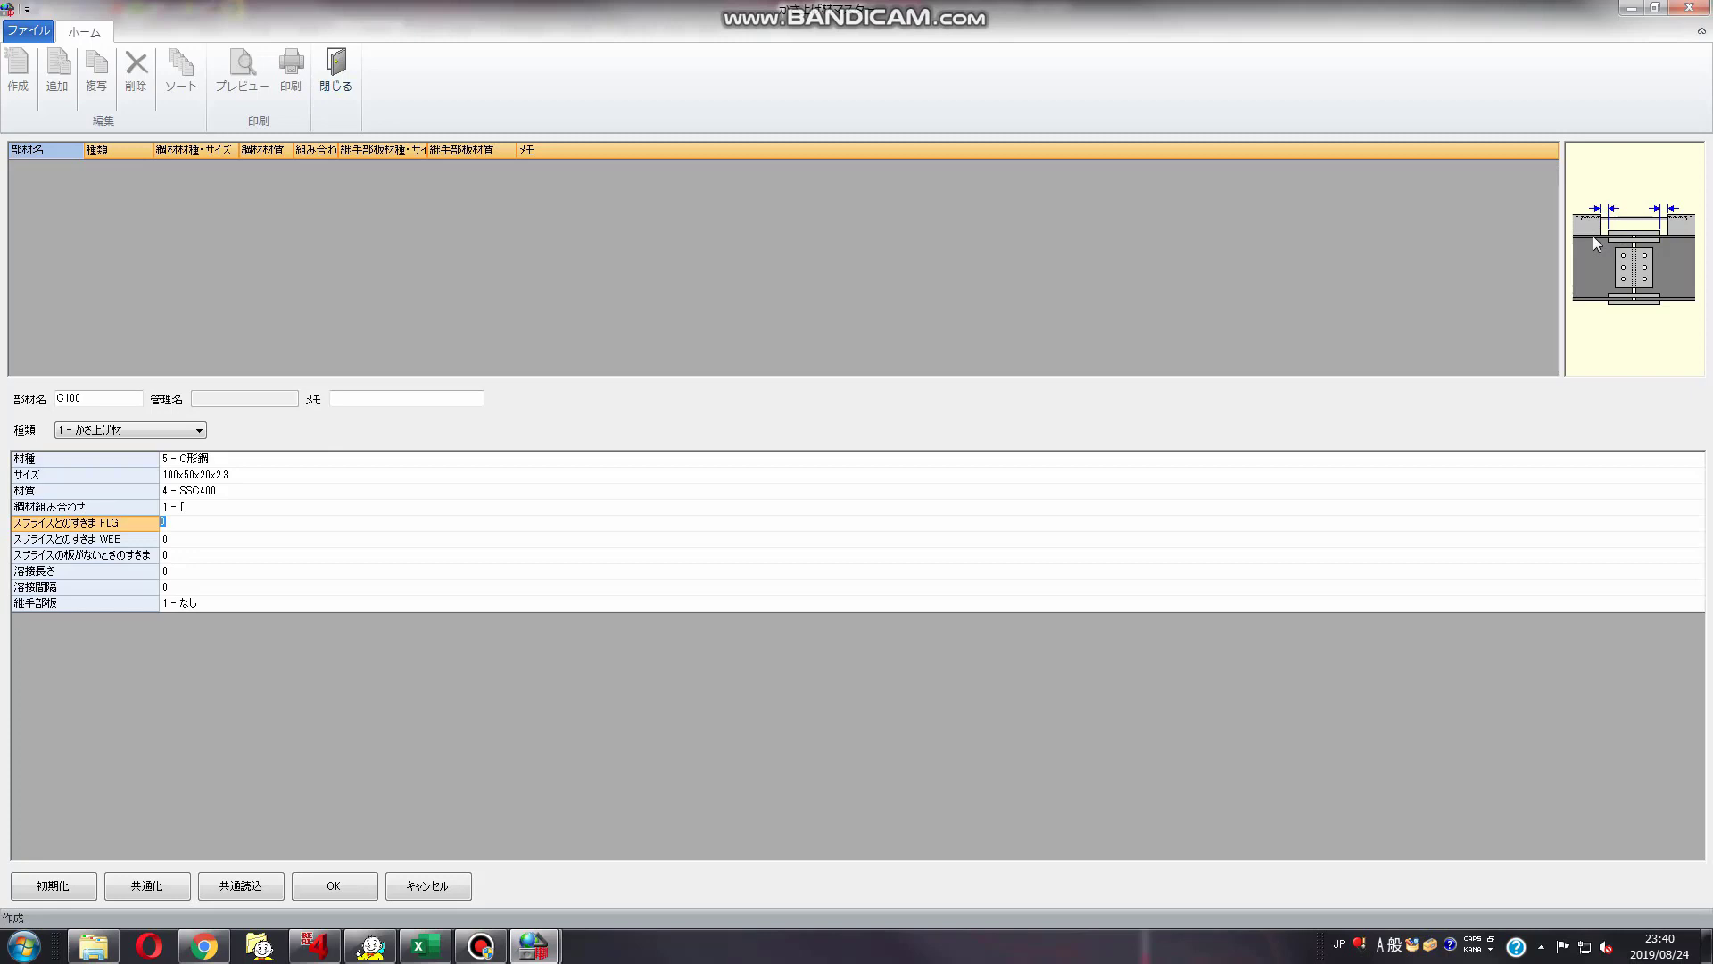
pyautogui.click(88, 559)
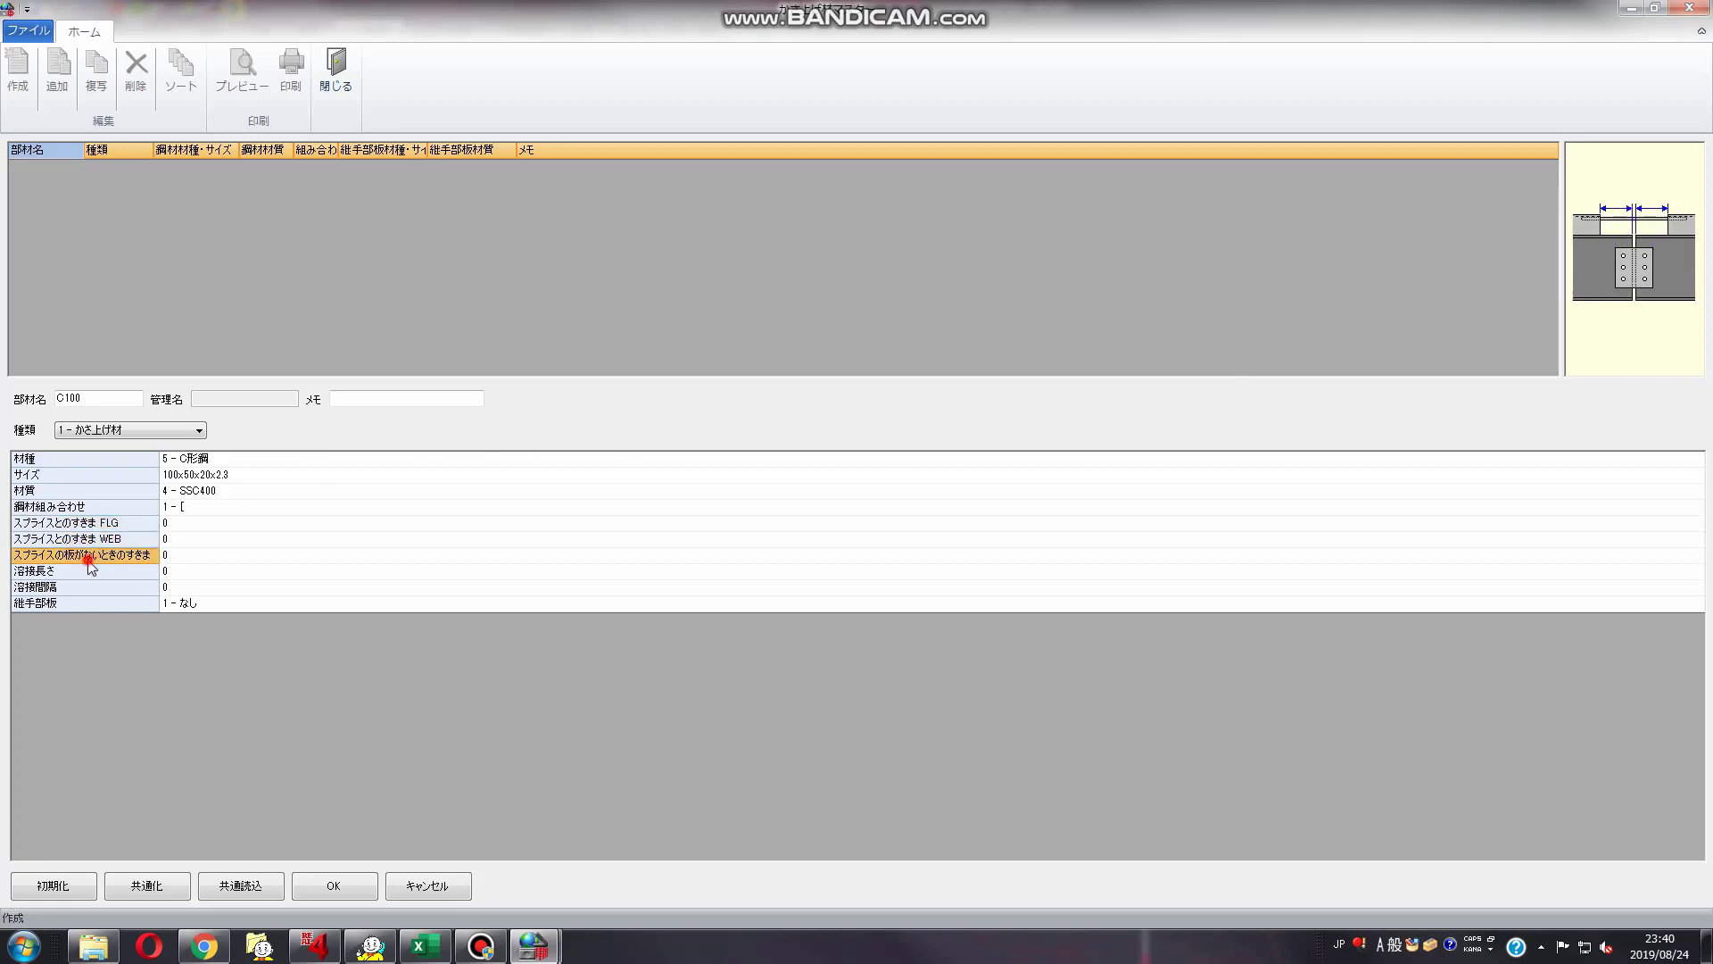
pyautogui.click(94, 524)
pyautogui.write('50')
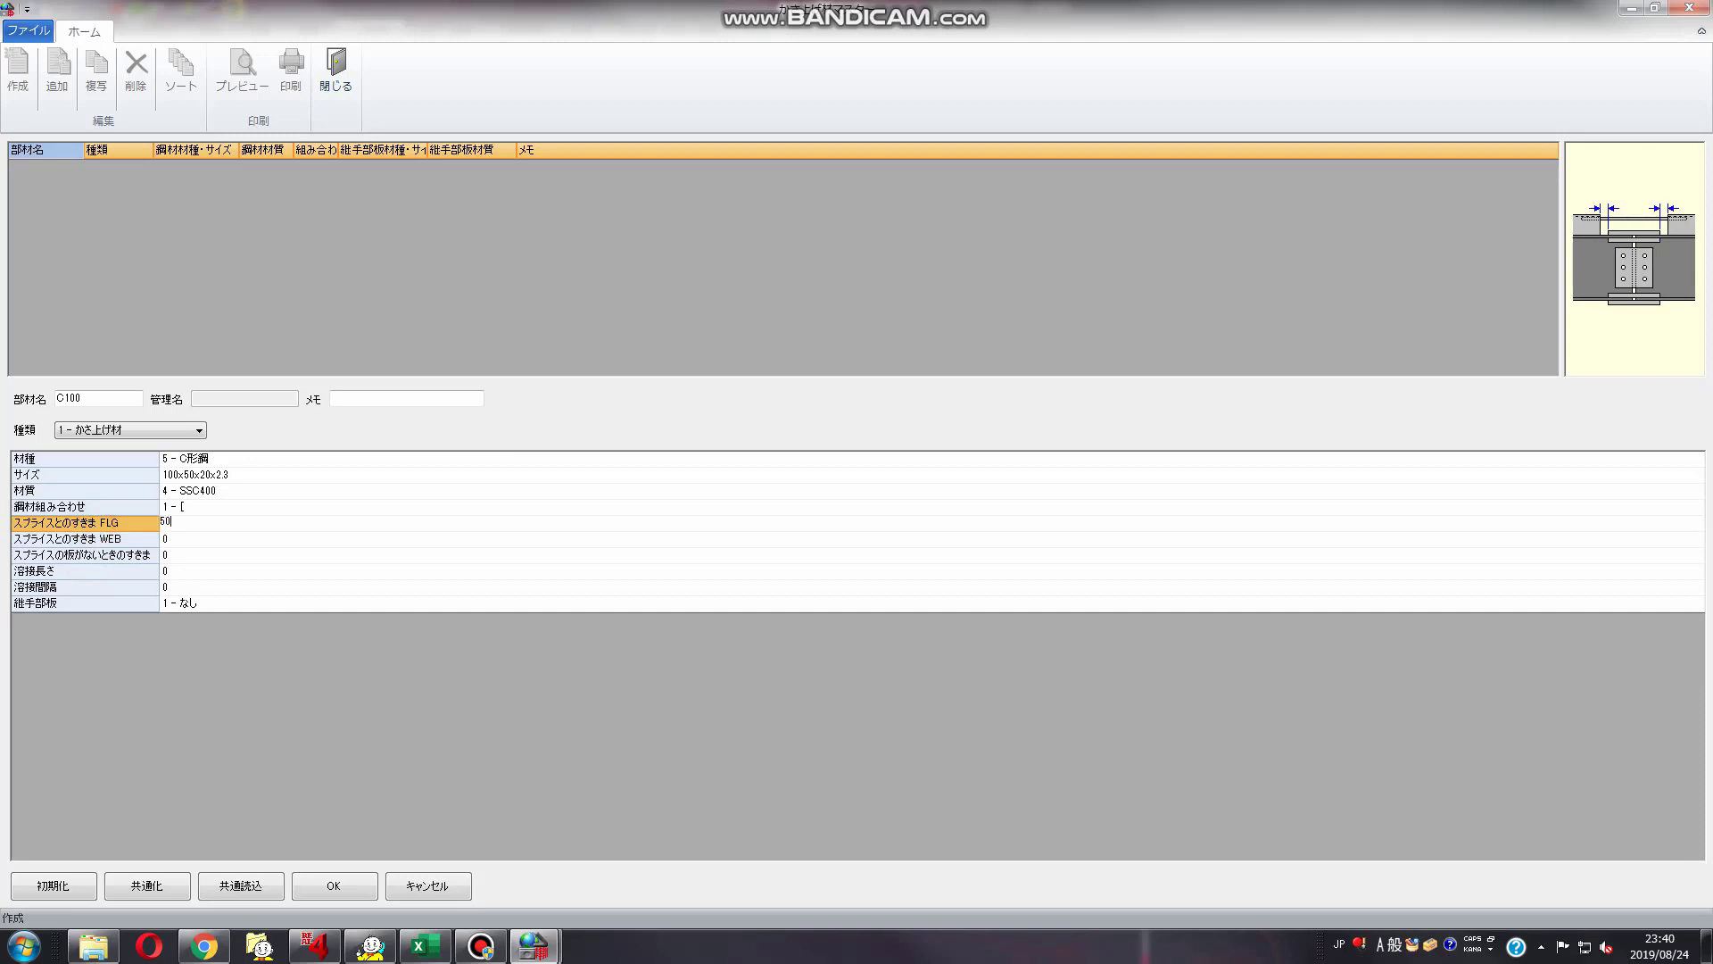
pyautogui.press('Return')
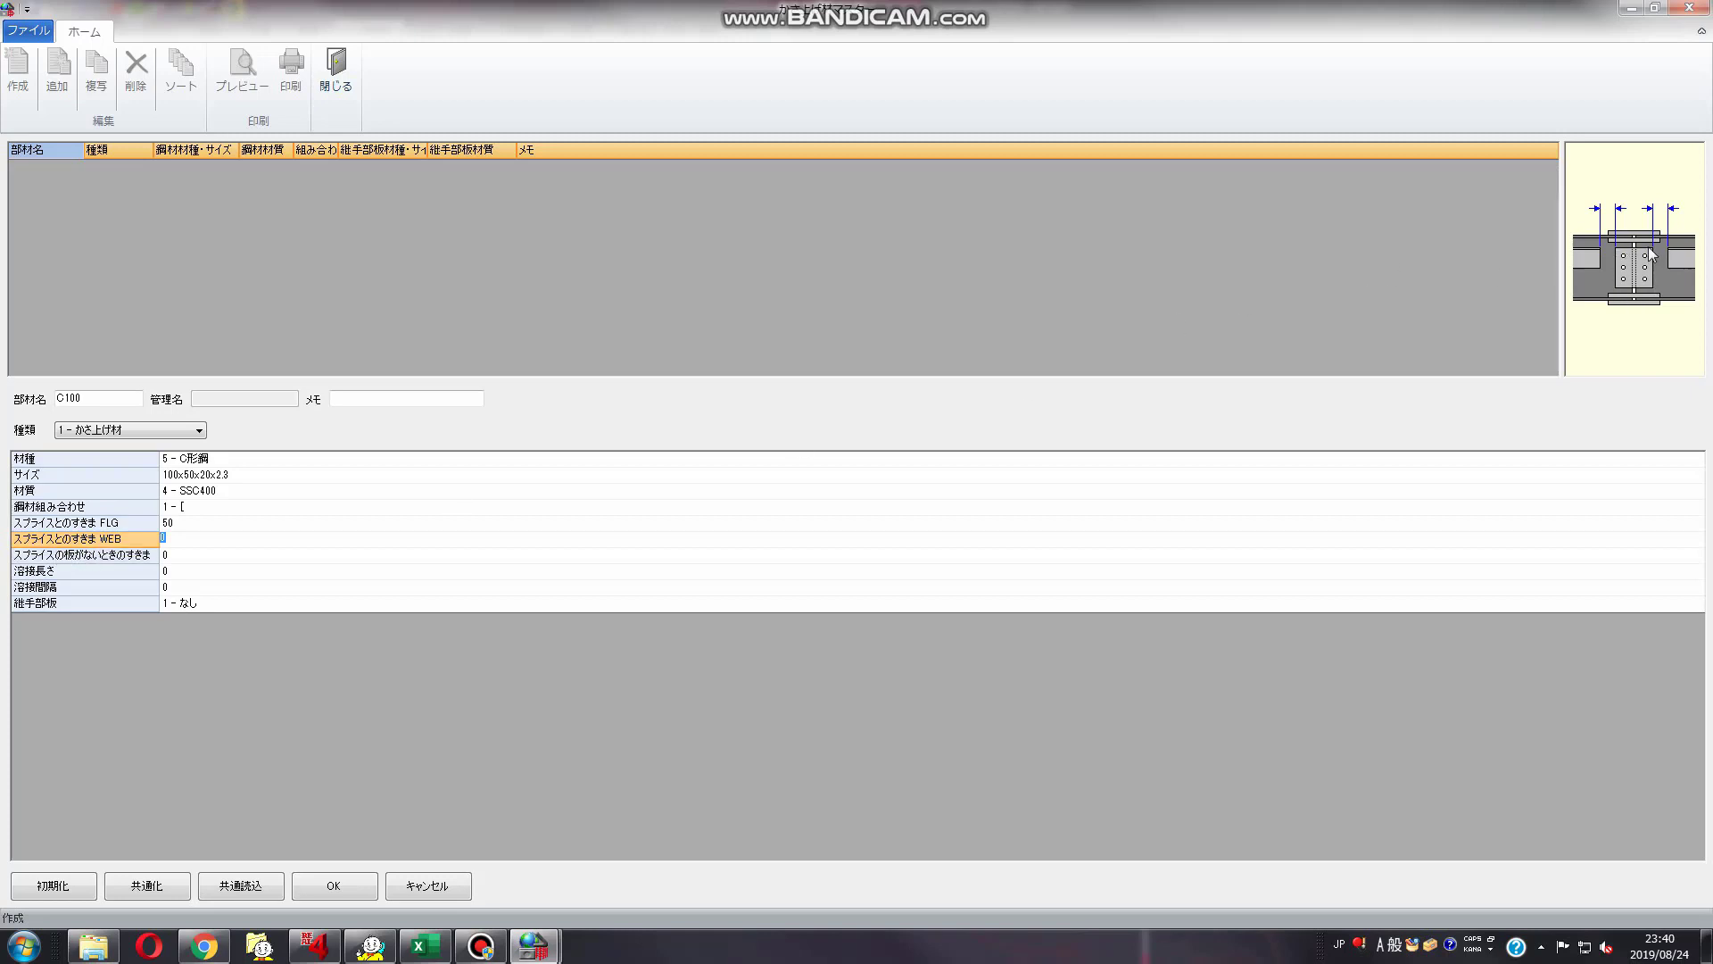
# Set the gap for joints without a splice plate to 100 and the weld length (溶接長さ) to 100
pyautogui.click(107, 557)
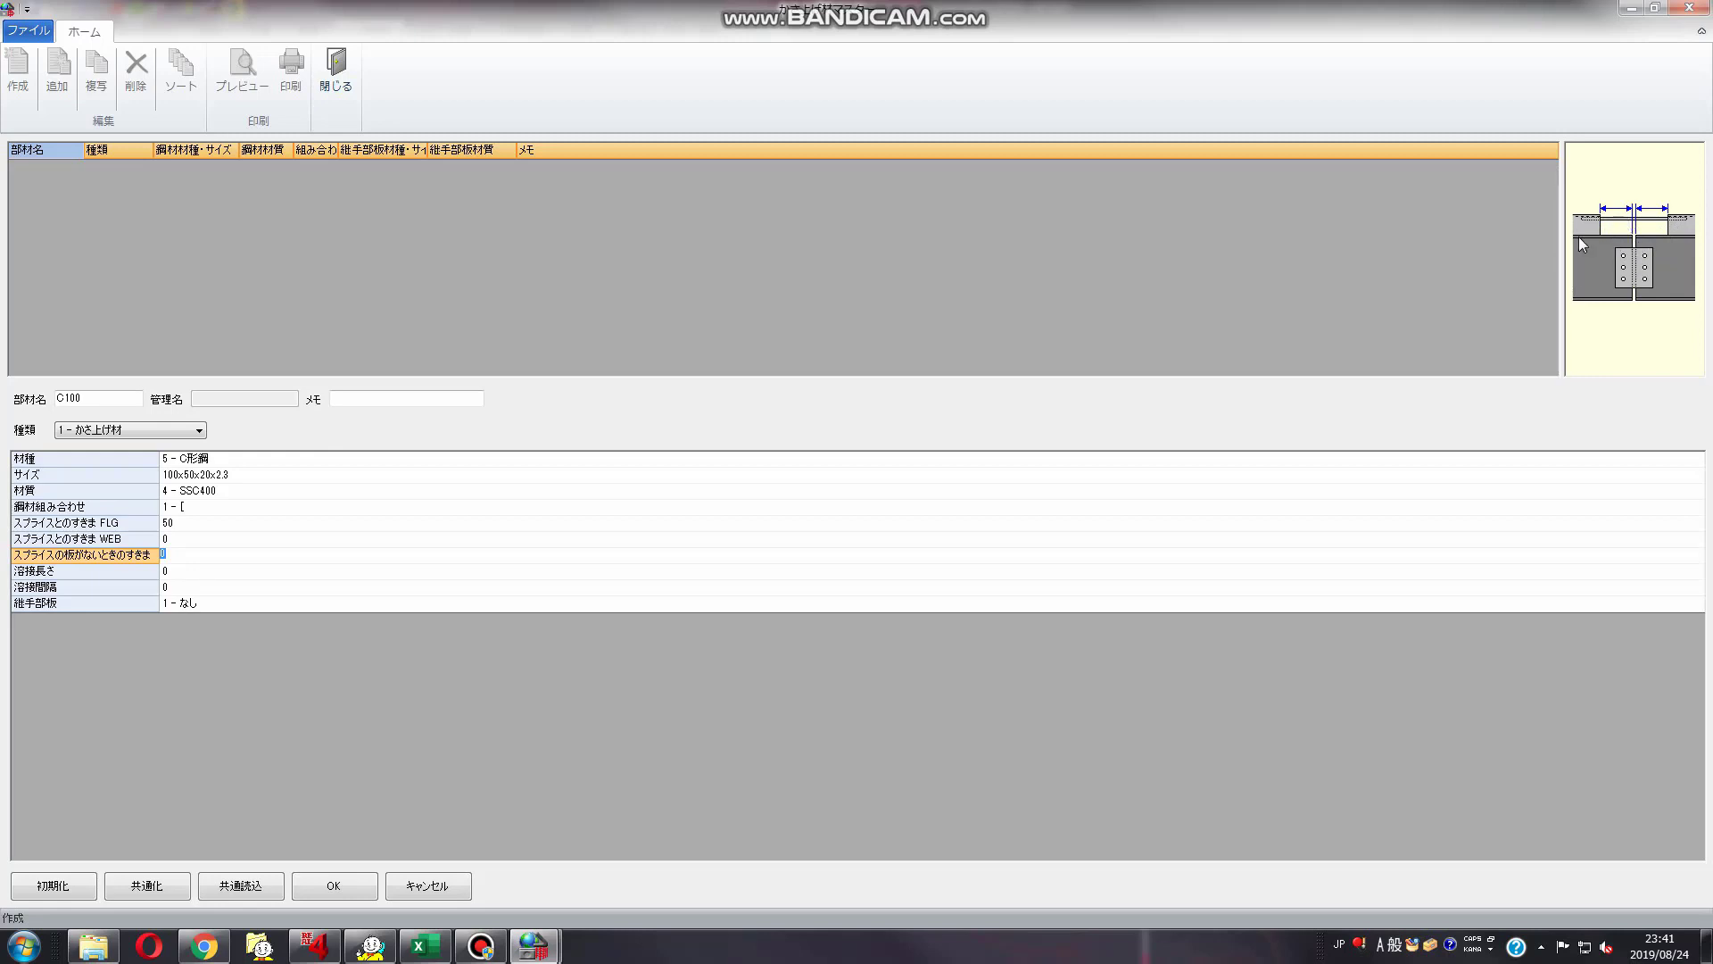
pyautogui.press('Return')
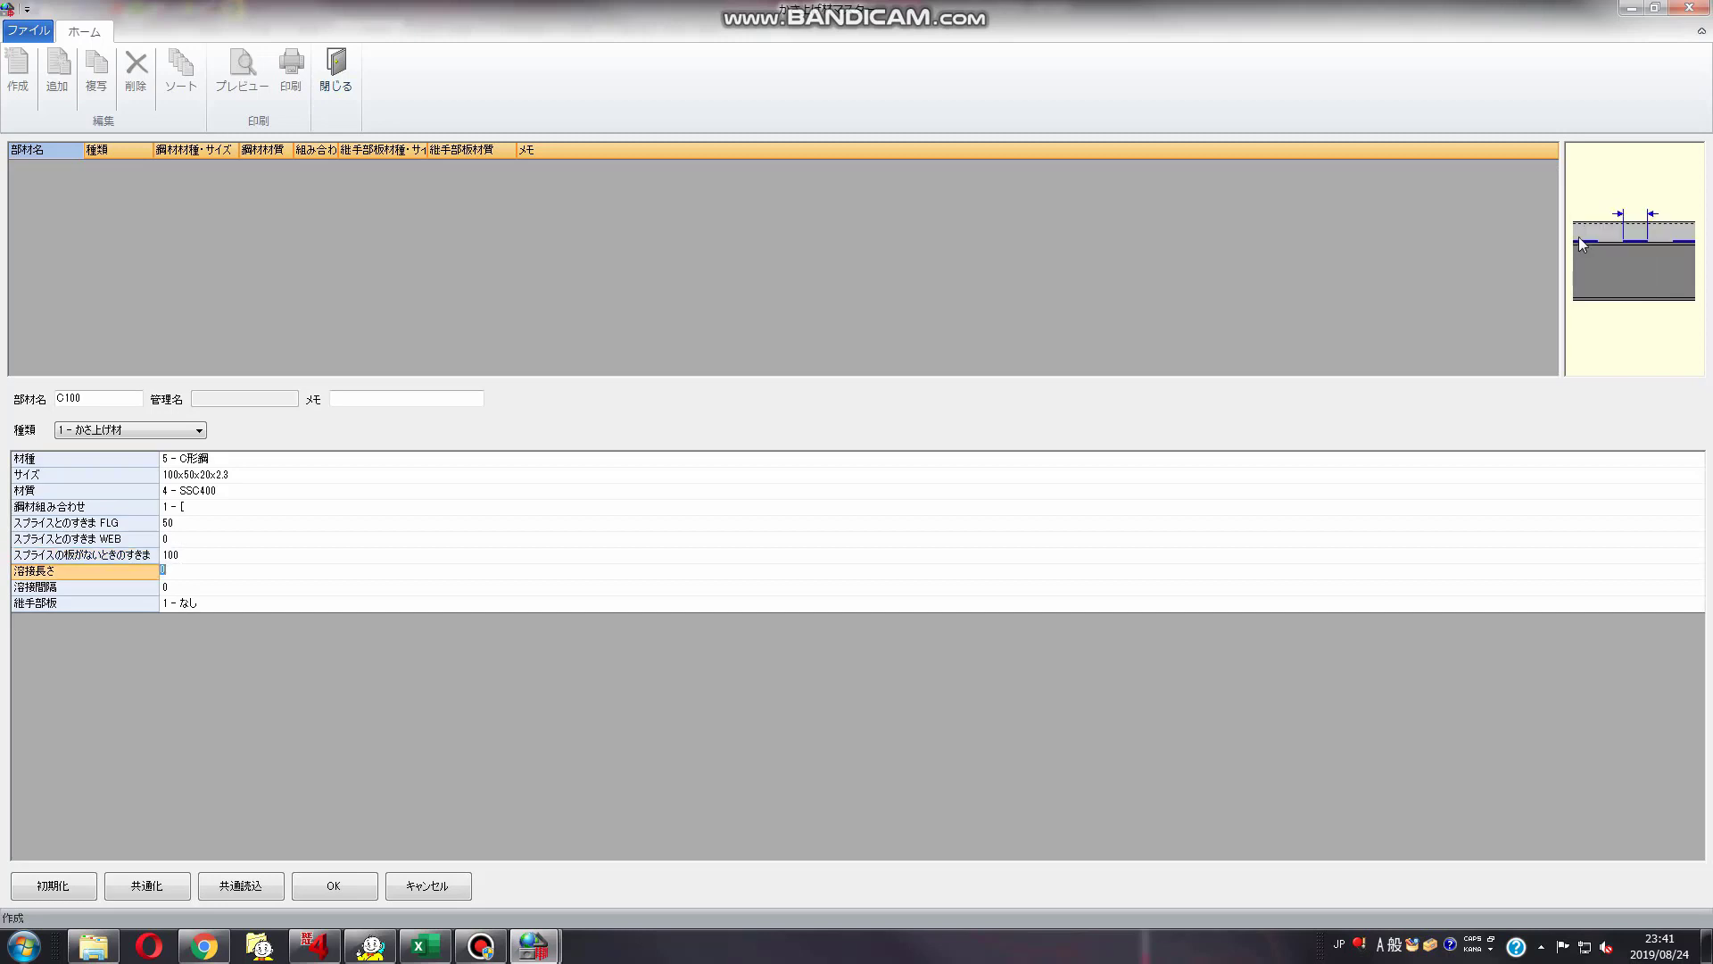
pyautogui.click(37, 586)
pyautogui.click(32, 571)
pyautogui.write('100')
pyautogui.click(76, 590)
pyautogui.click(78, 554)
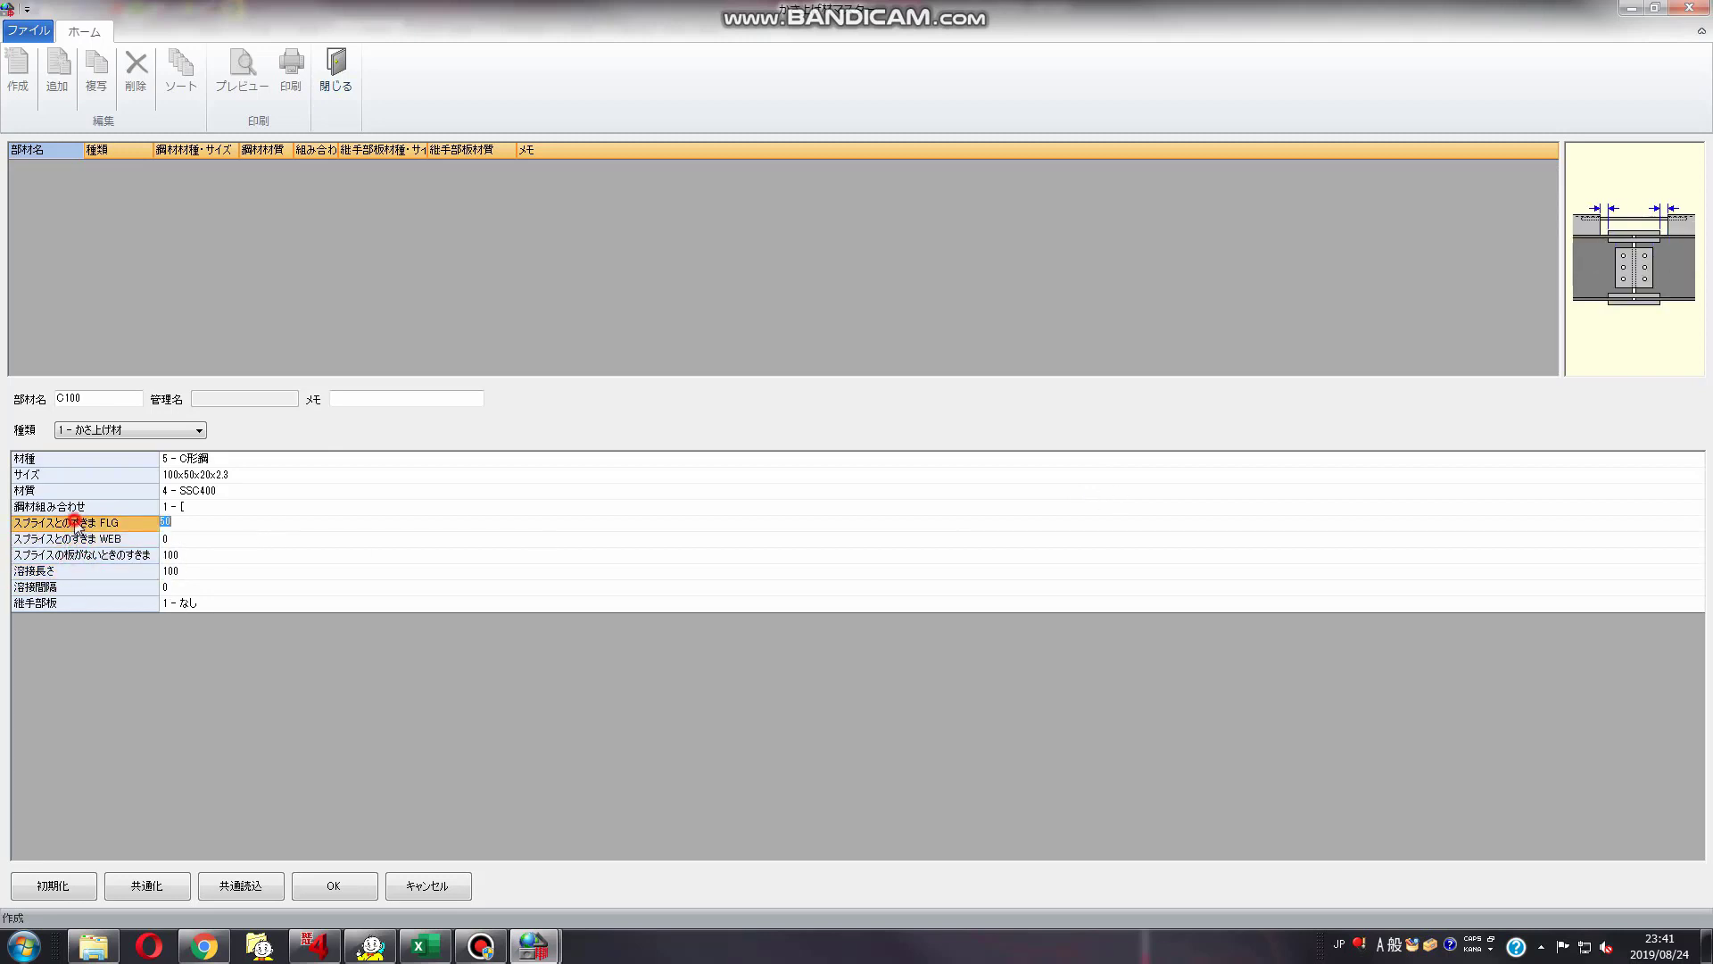
pyautogui.click(75, 559)
pyautogui.click(77, 571)
pyautogui.click(77, 555)
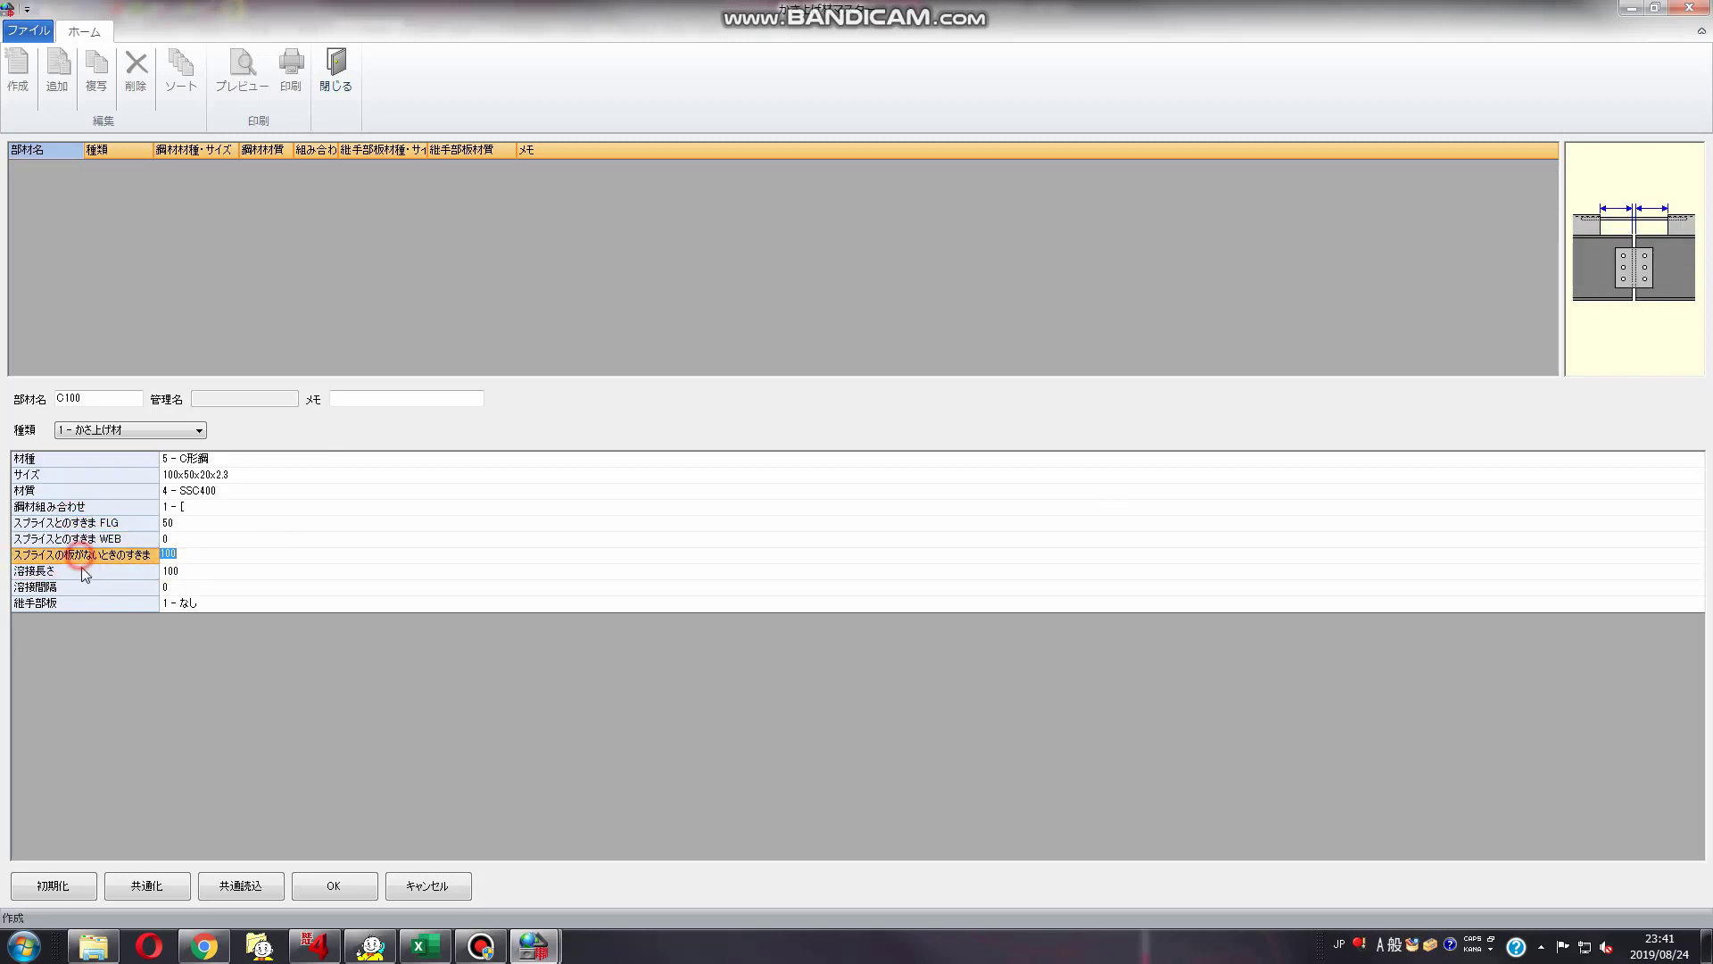
pyautogui.click(80, 572)
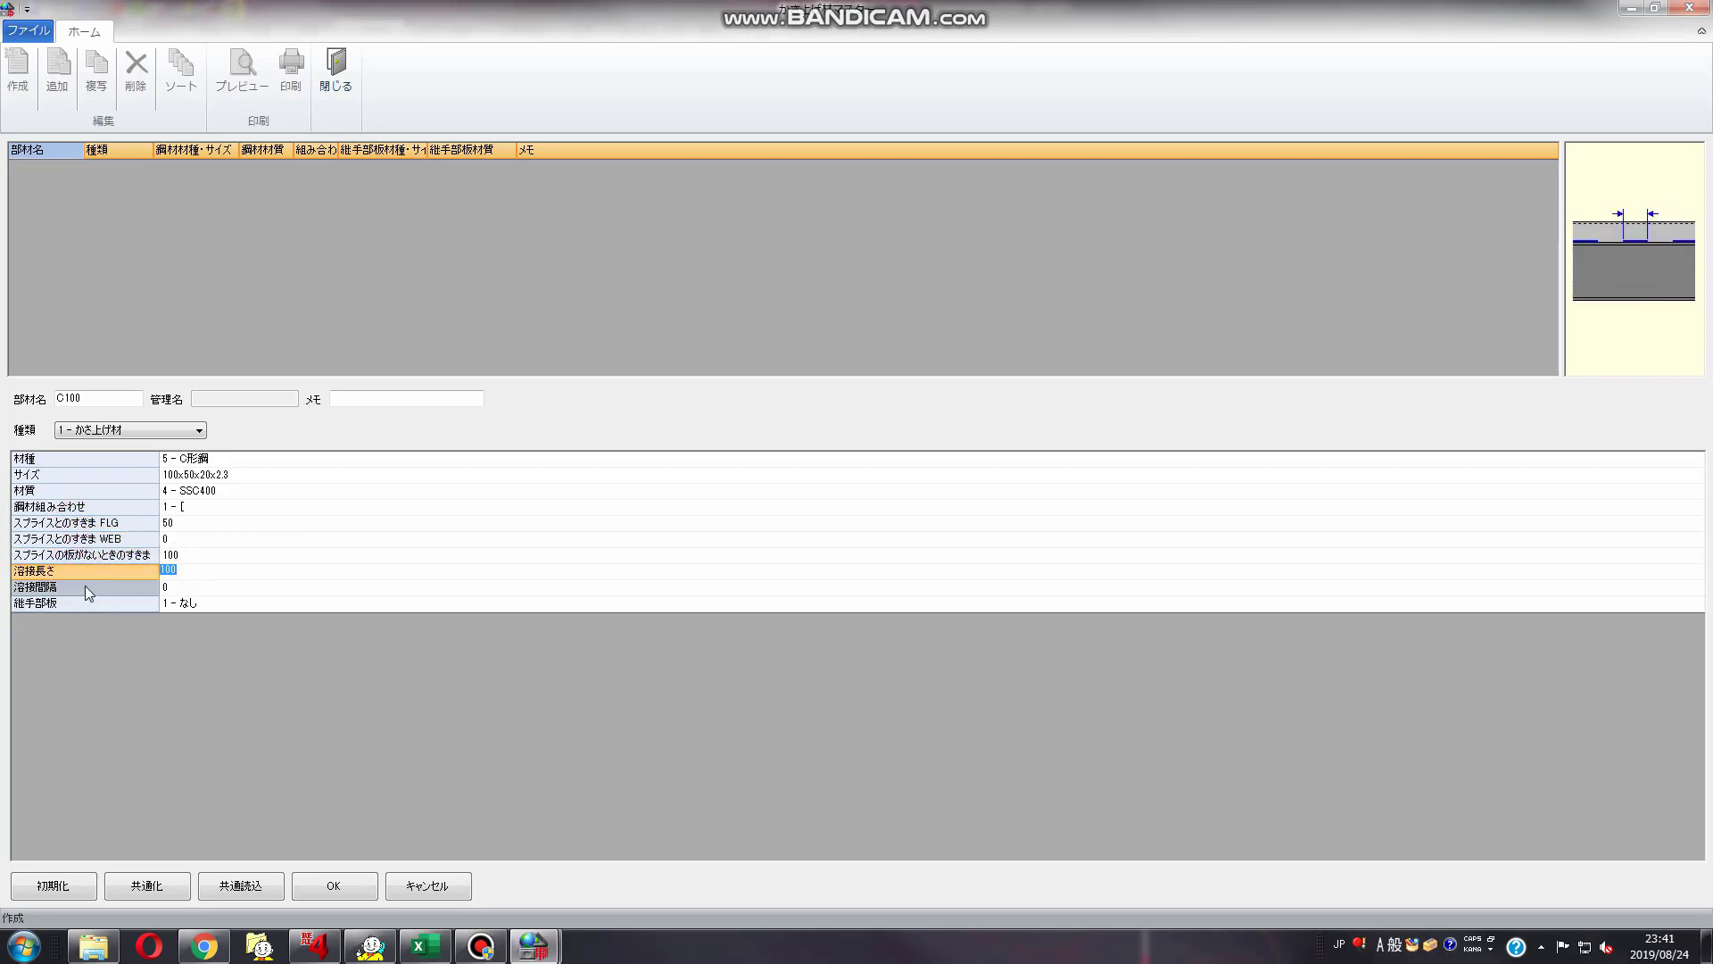
# Set the C100 member's weld spacing (溶接間隔) to 300 and its joint plate option (継手部板) to 2 - あり
pyautogui.click(85, 586)
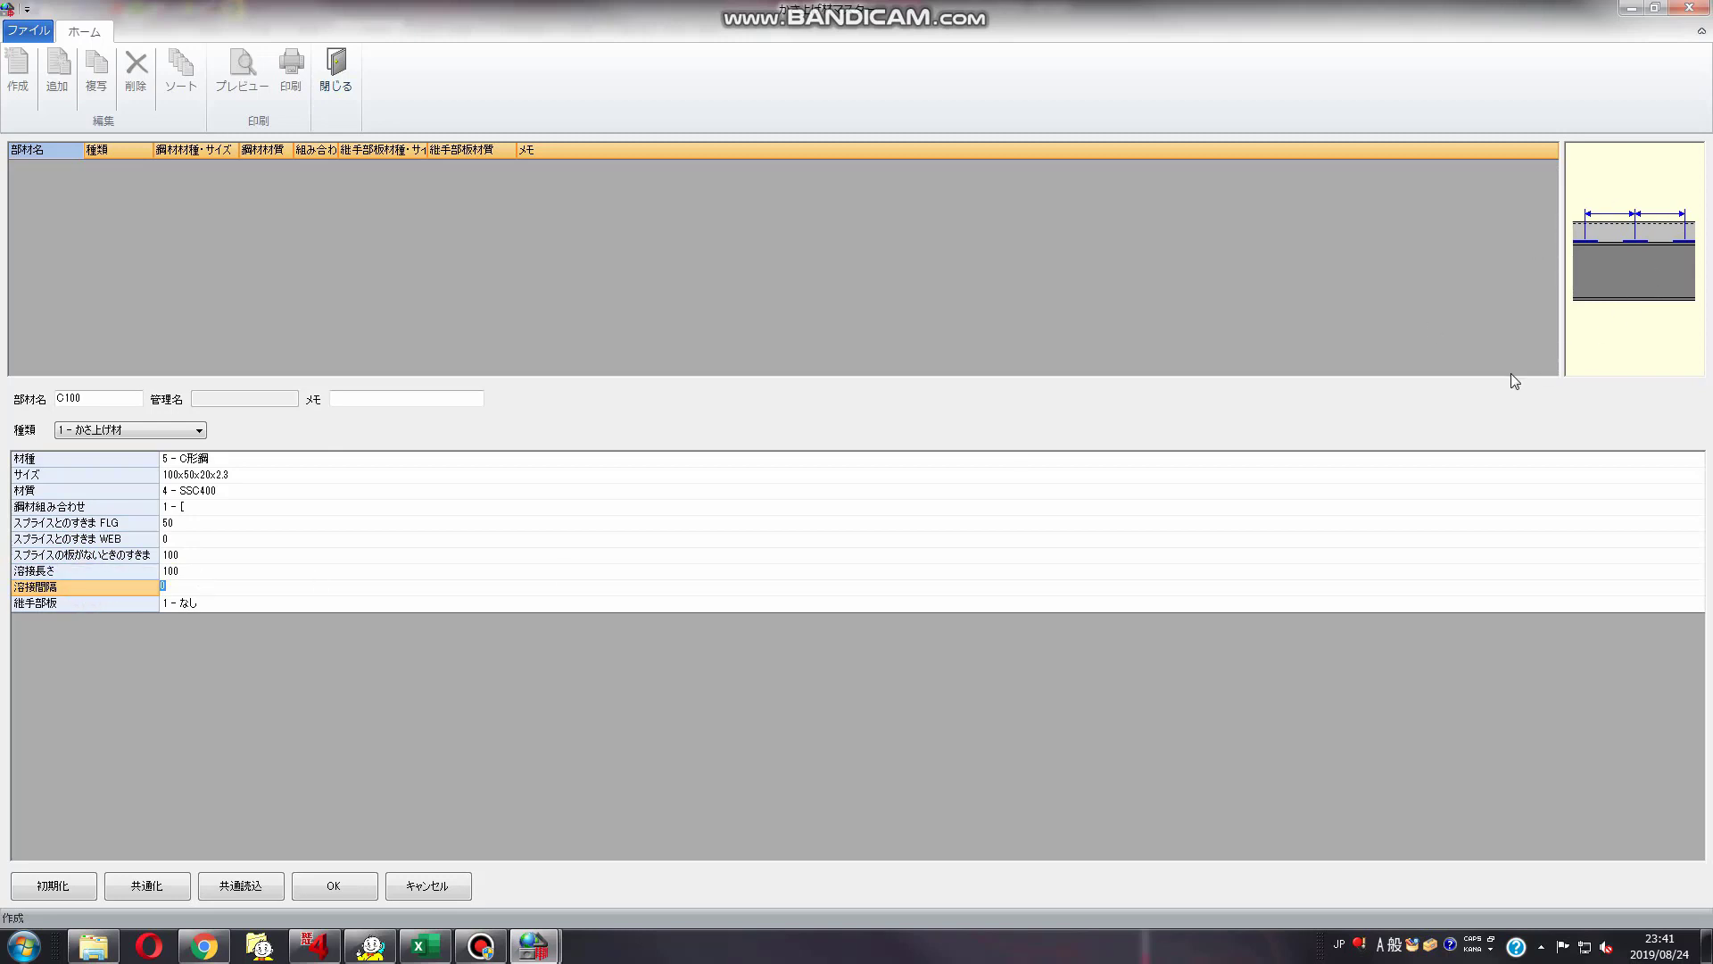
pyautogui.click(63, 603)
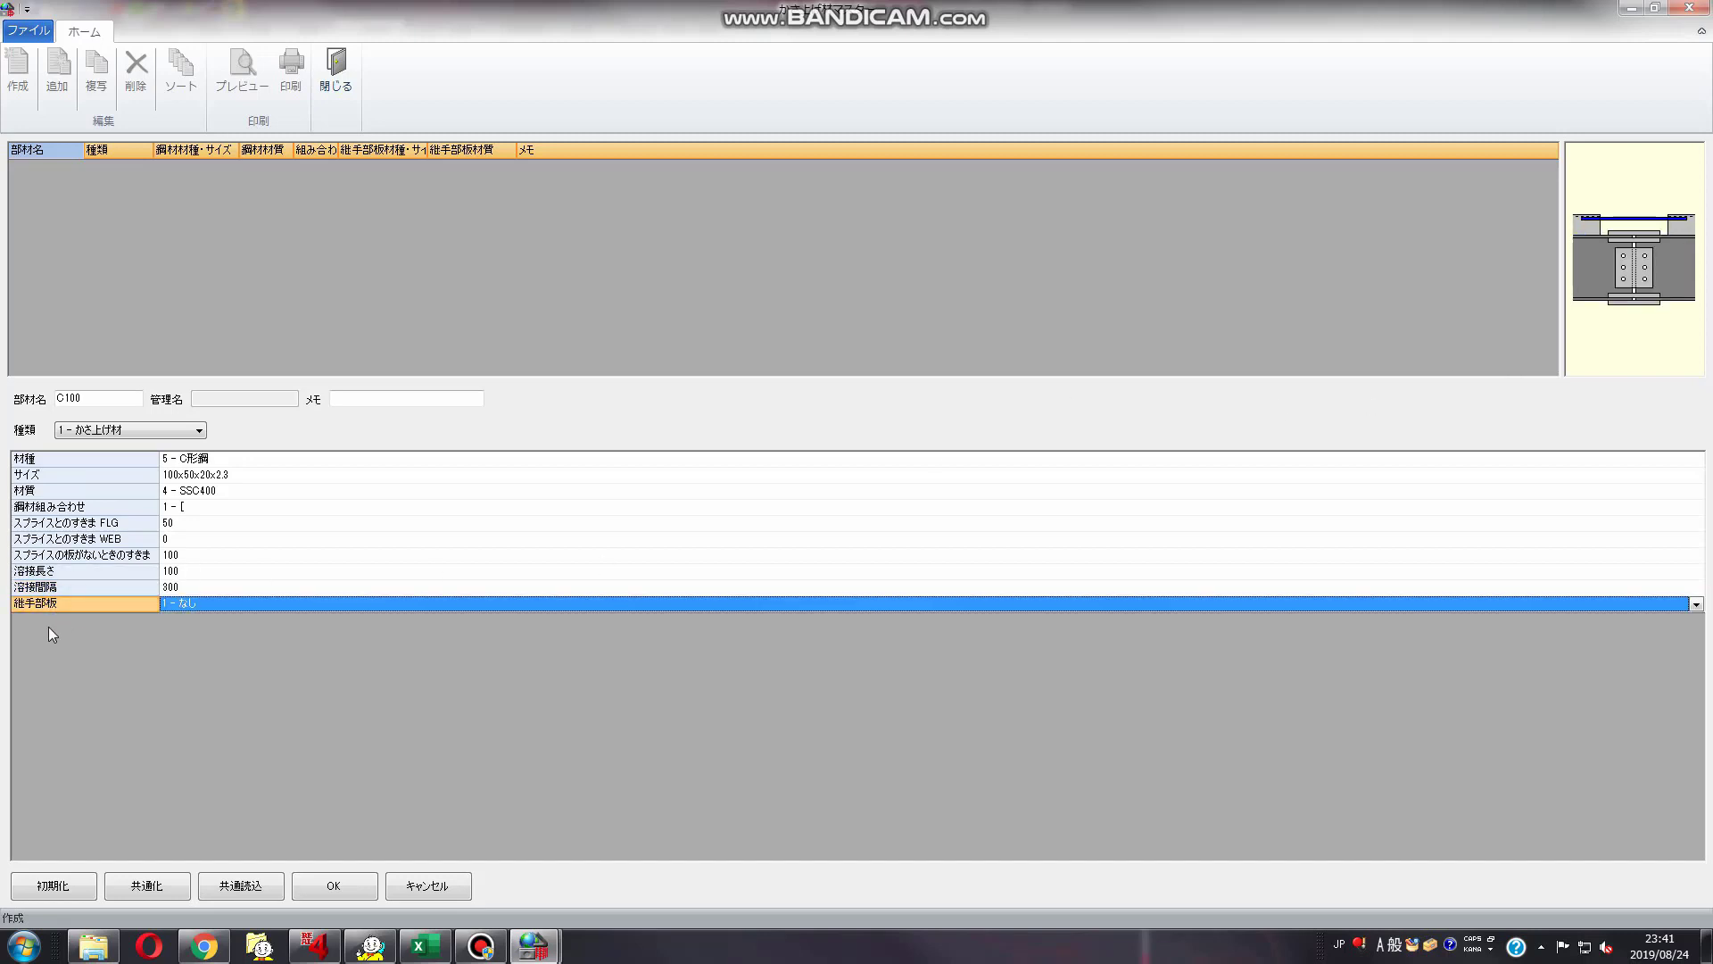
pyautogui.click(36, 603)
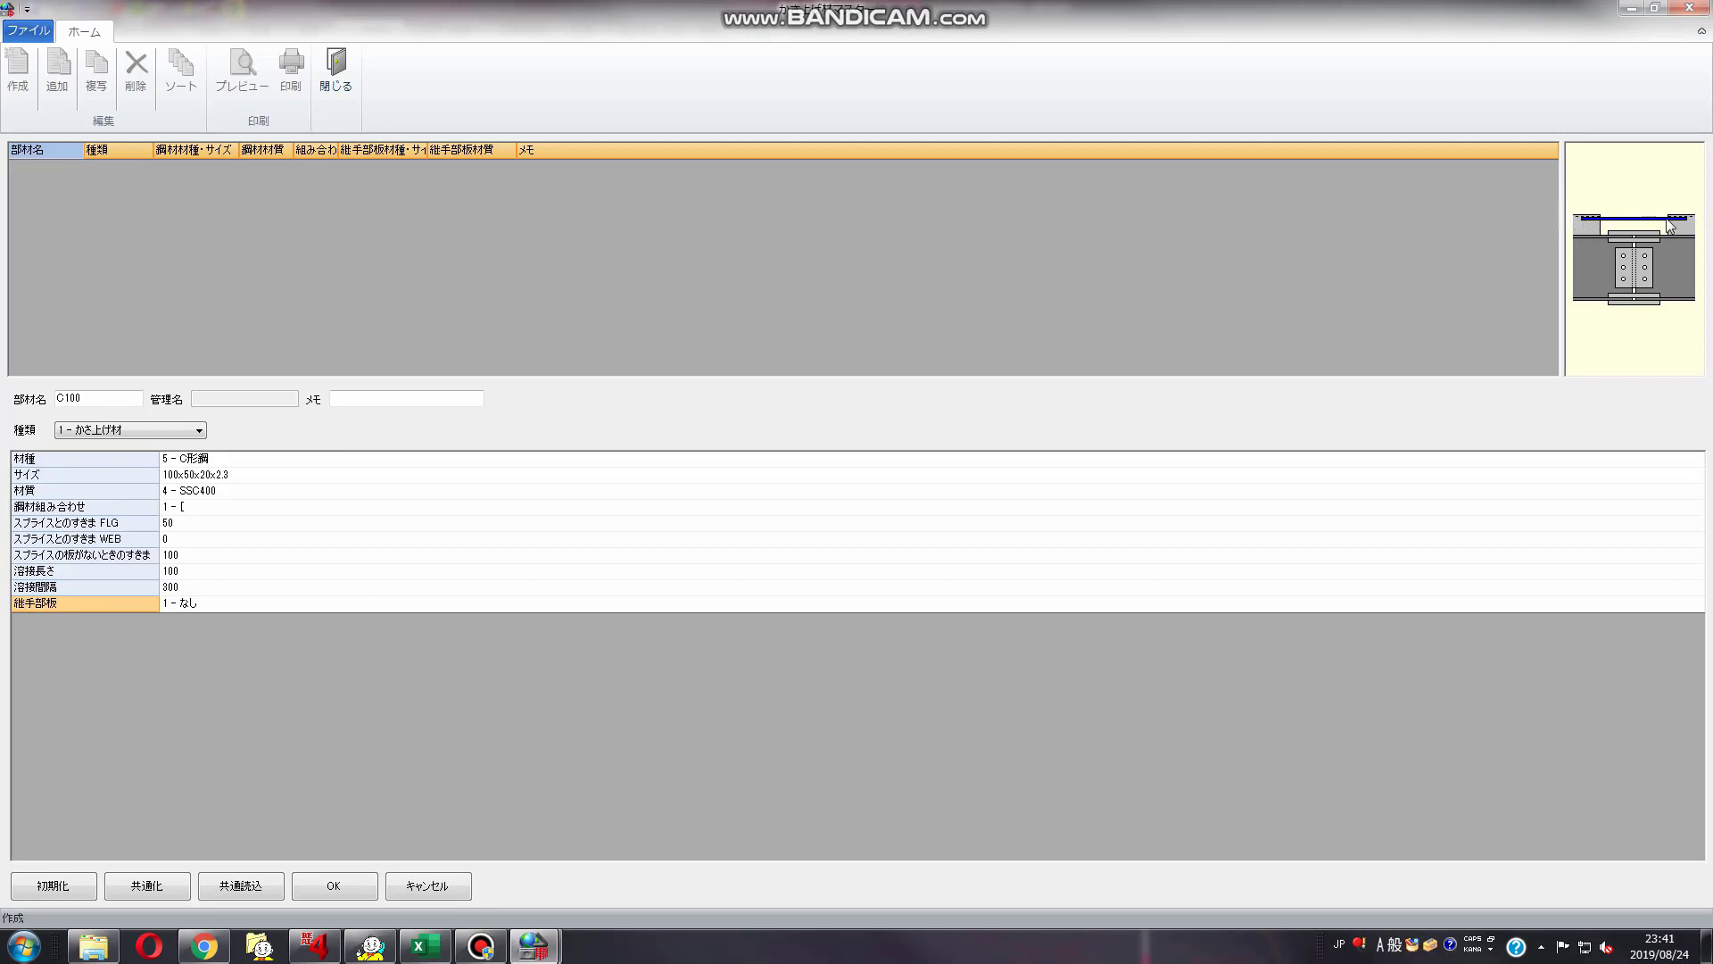
pyautogui.click(1531, 607)
pyautogui.click(172, 603)
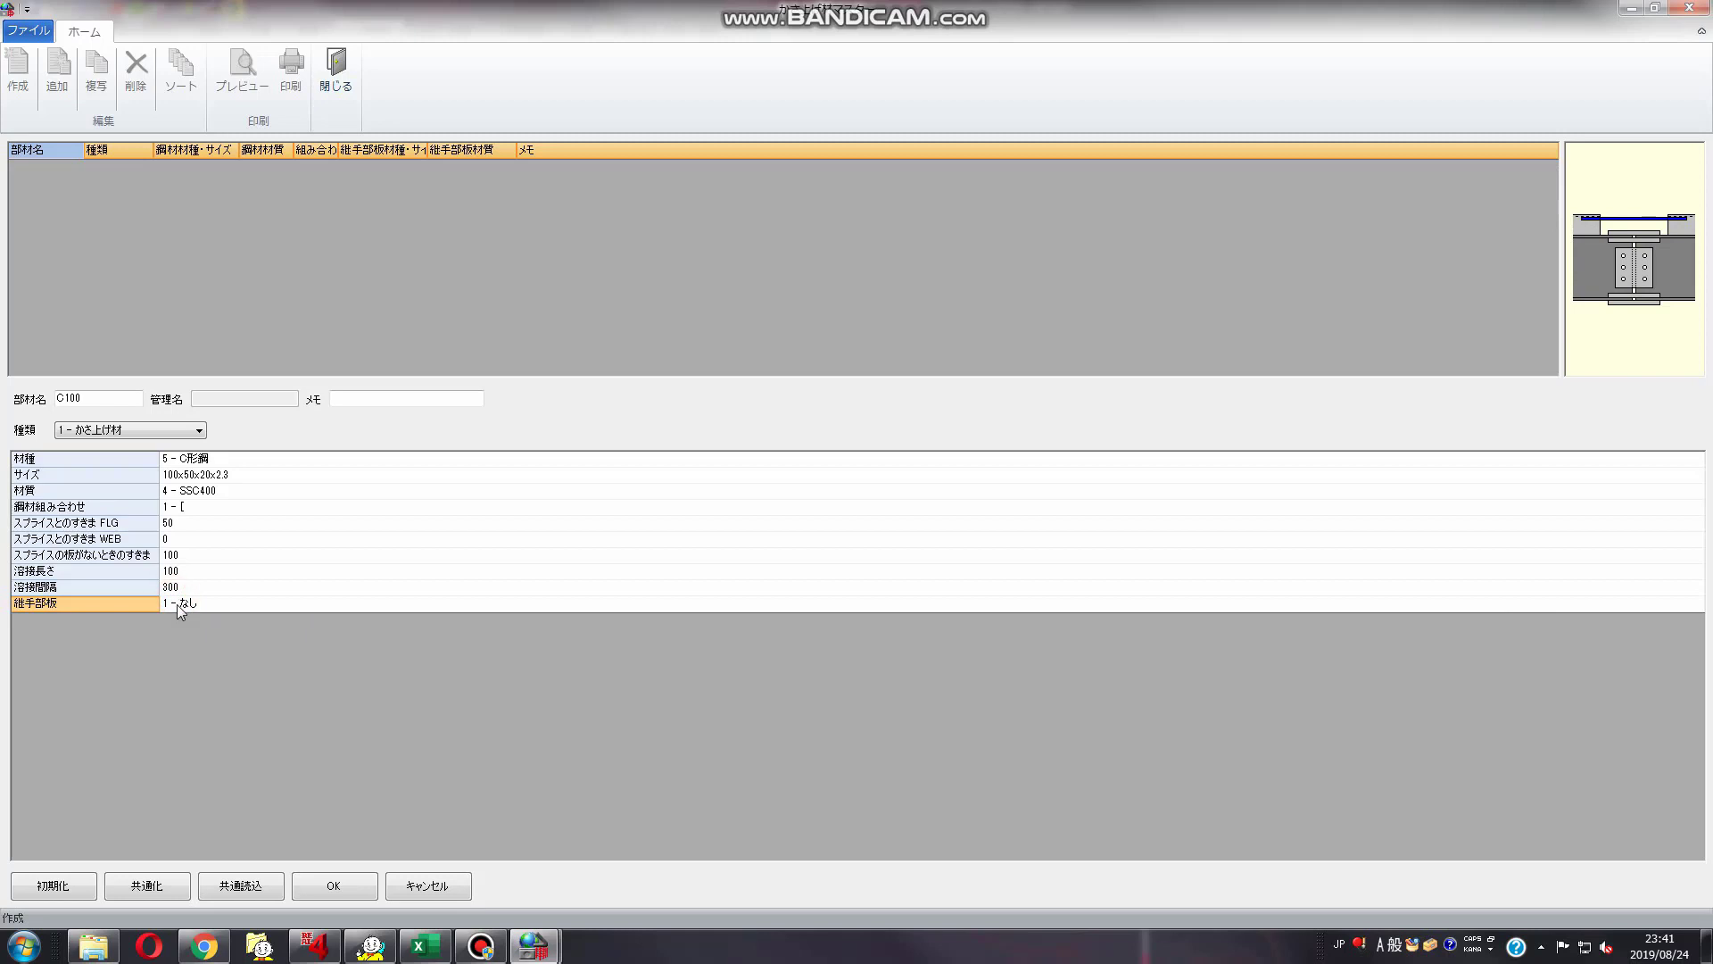
pyautogui.click(91, 601)
pyautogui.click(1695, 605)
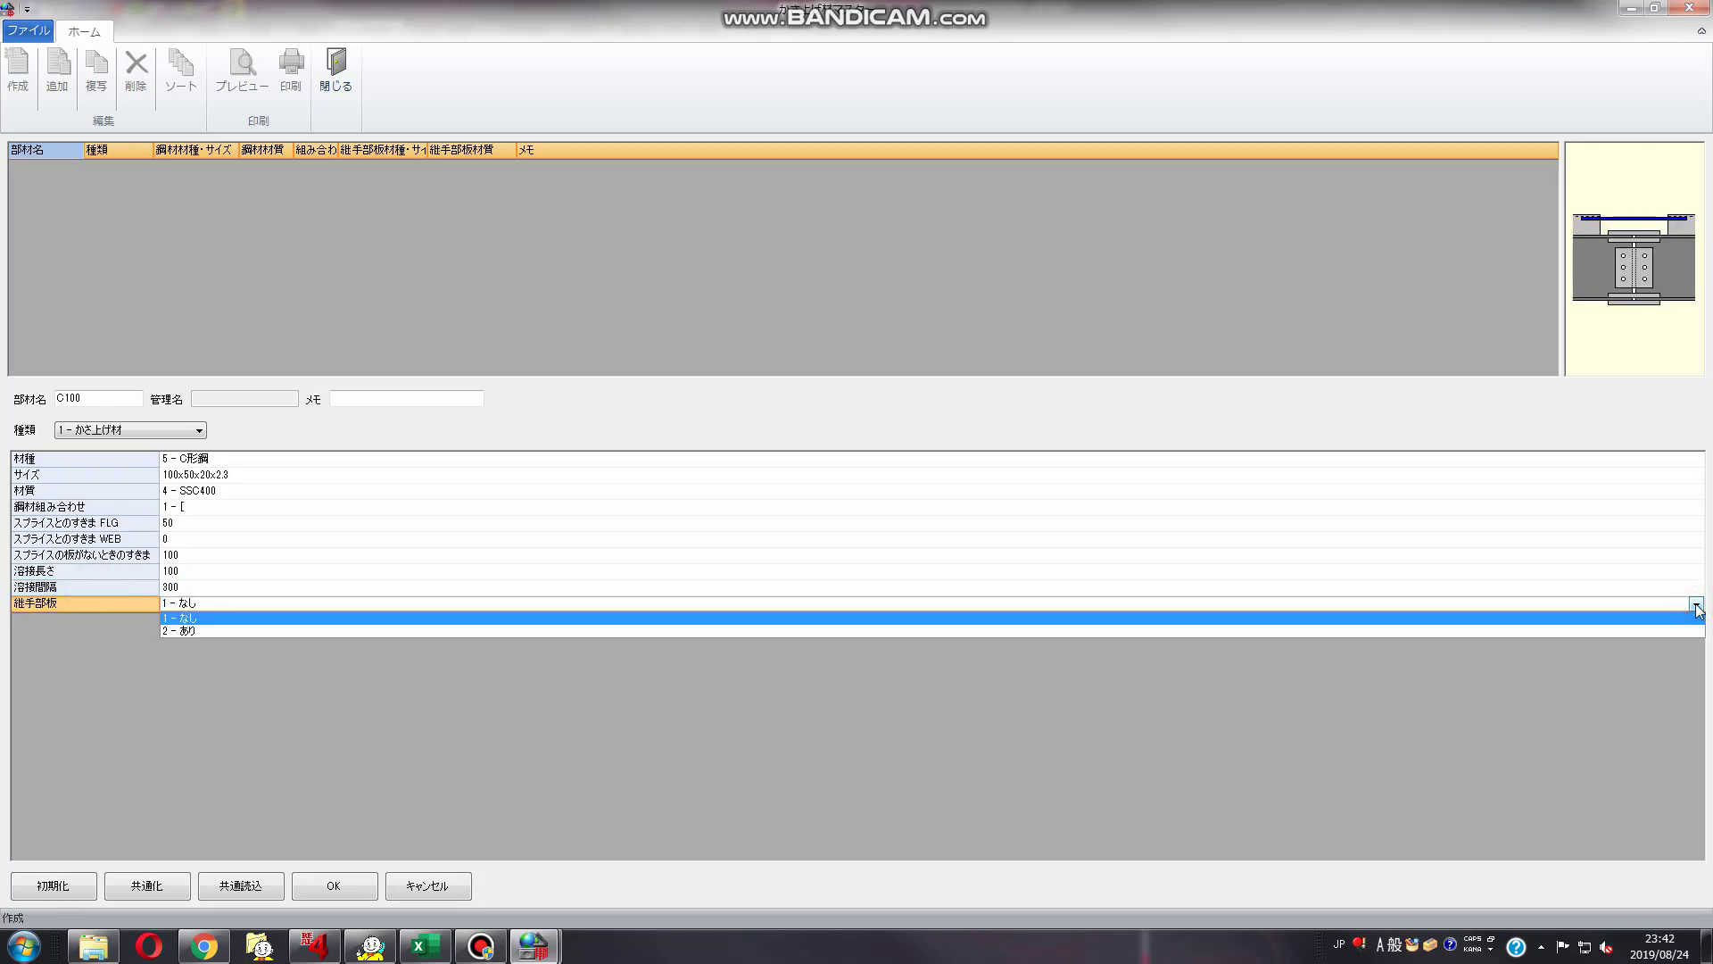
pyautogui.click(191, 631)
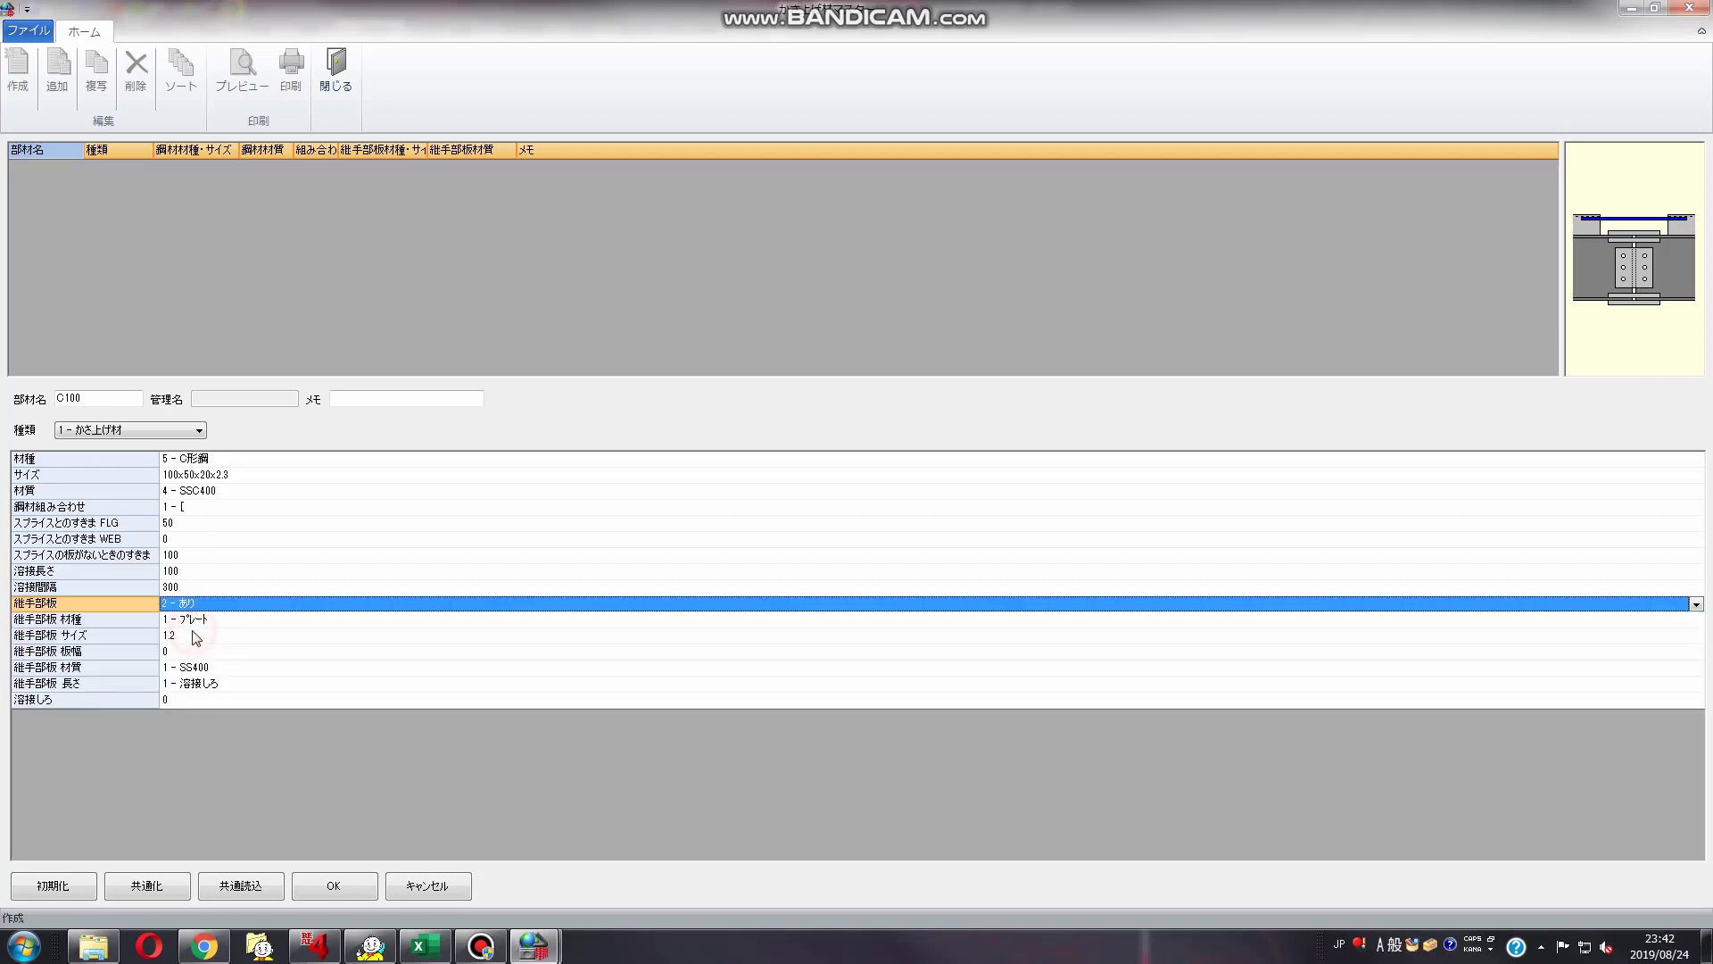
# Choose 1 - プレート as the material type (材種) of the C100 member's joint plate
pyautogui.click(79, 621)
pyautogui.click(84, 605)
pyautogui.click(89, 618)
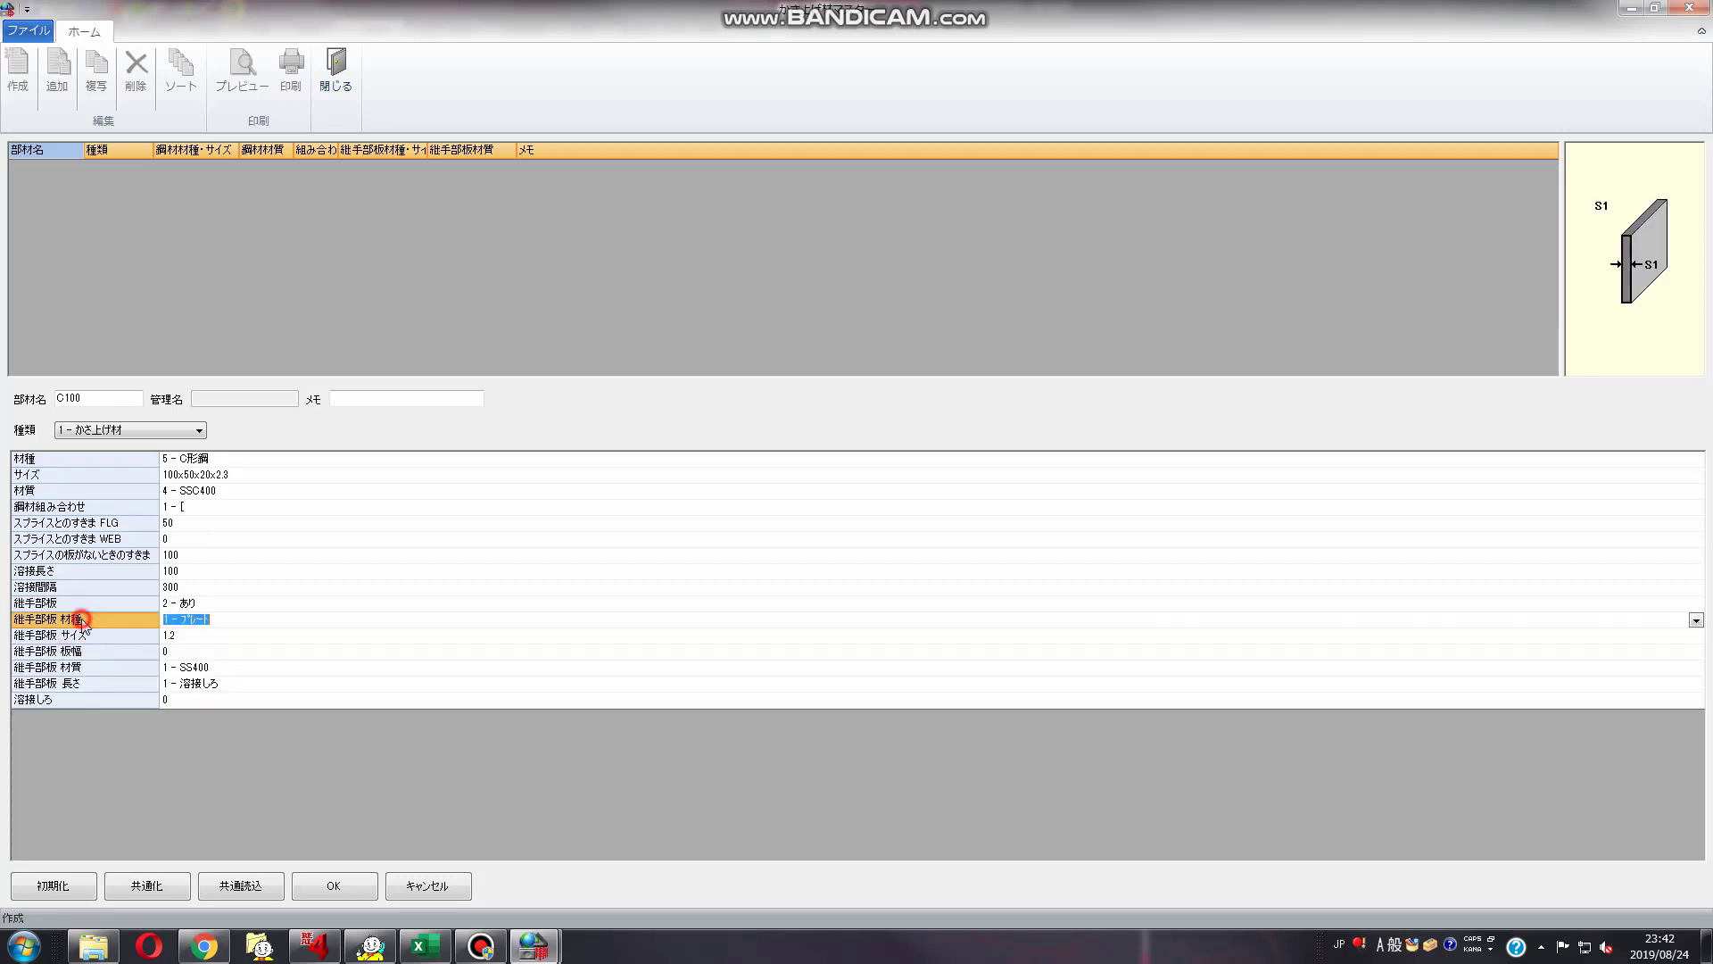
pyautogui.click(87, 606)
pyautogui.click(89, 617)
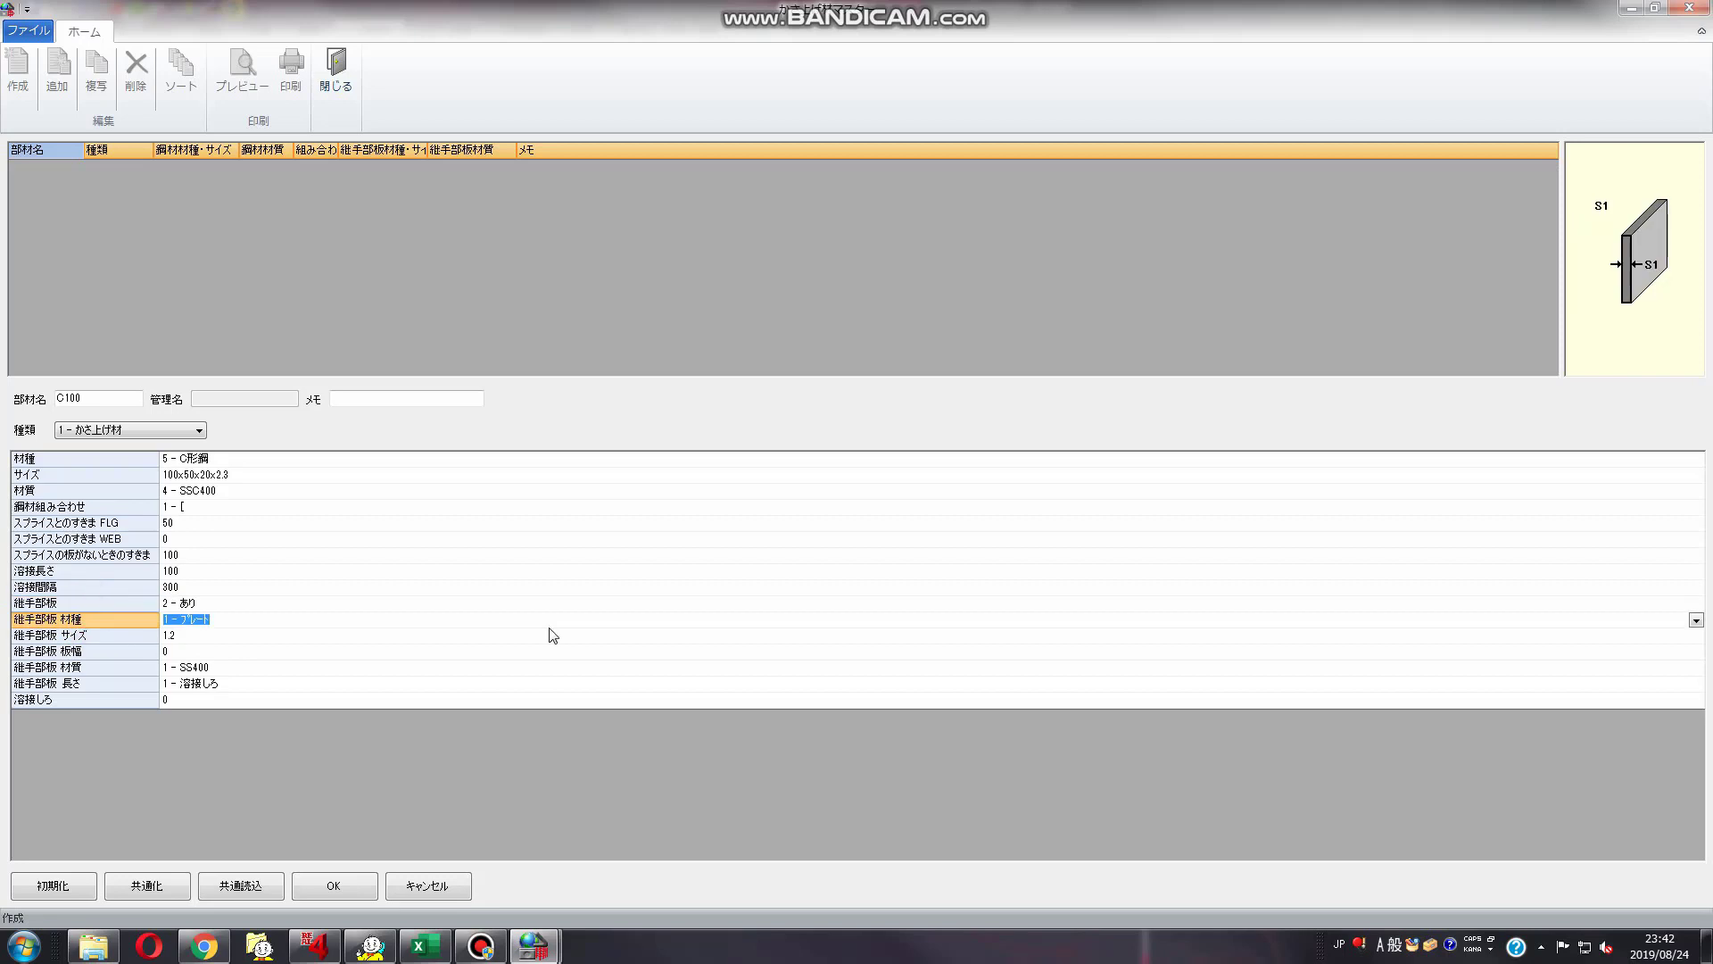
pyautogui.click(1695, 620)
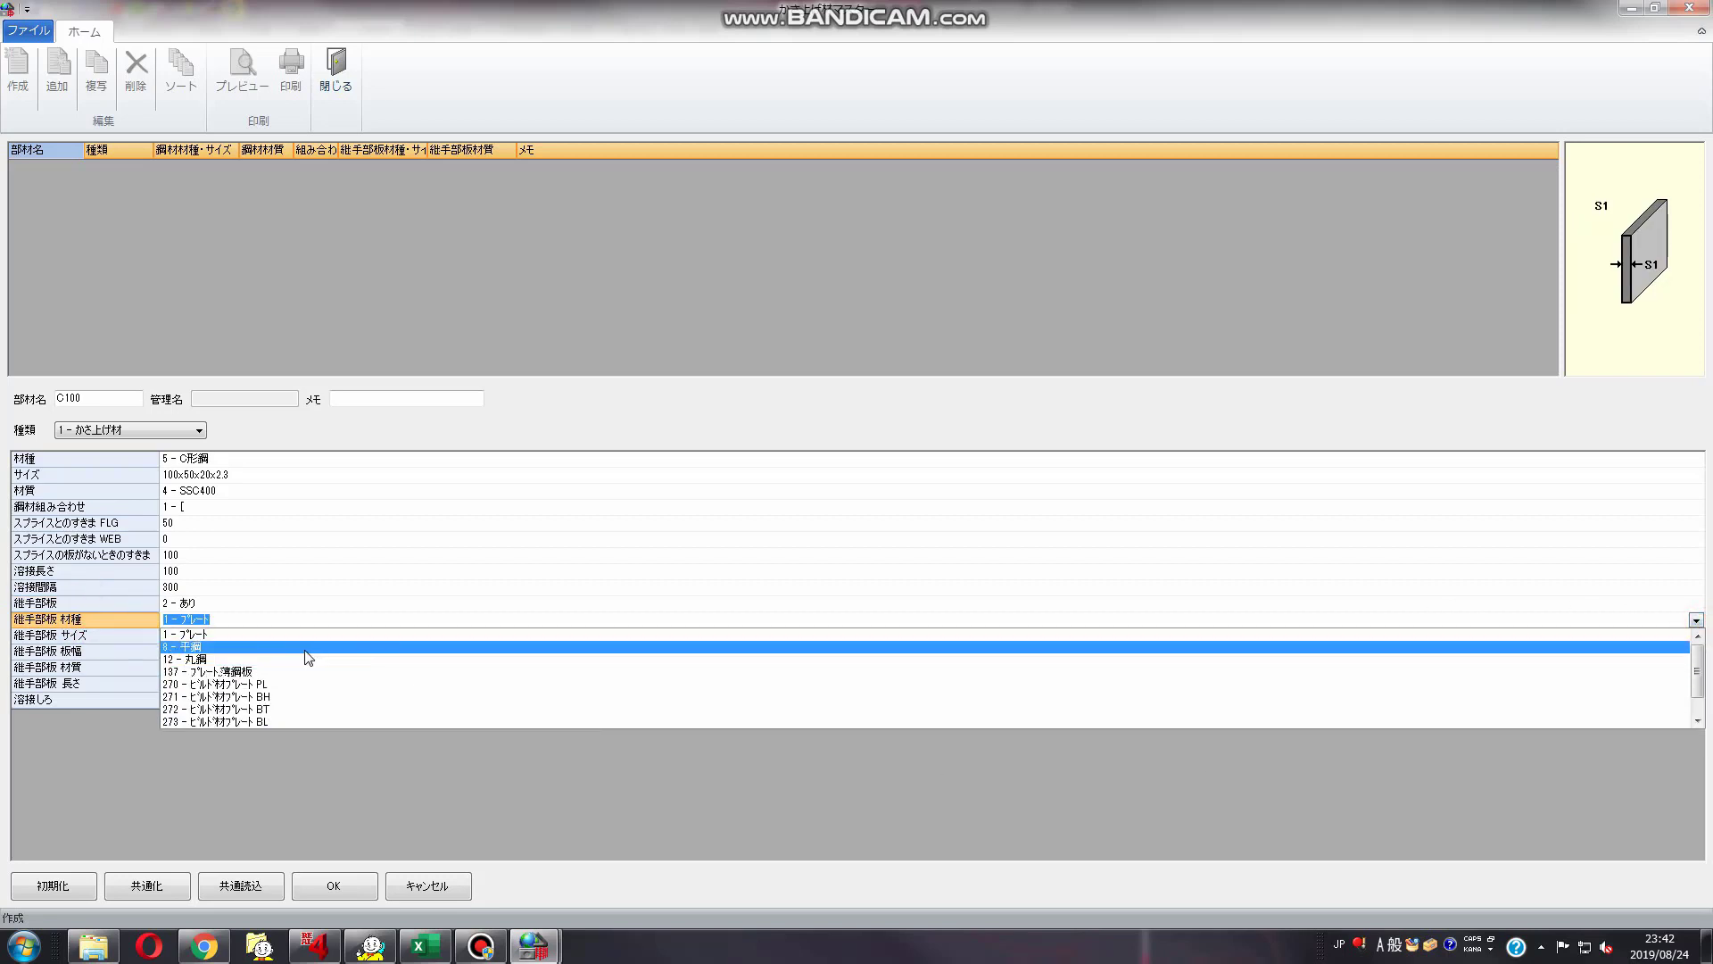
pyautogui.click(243, 635)
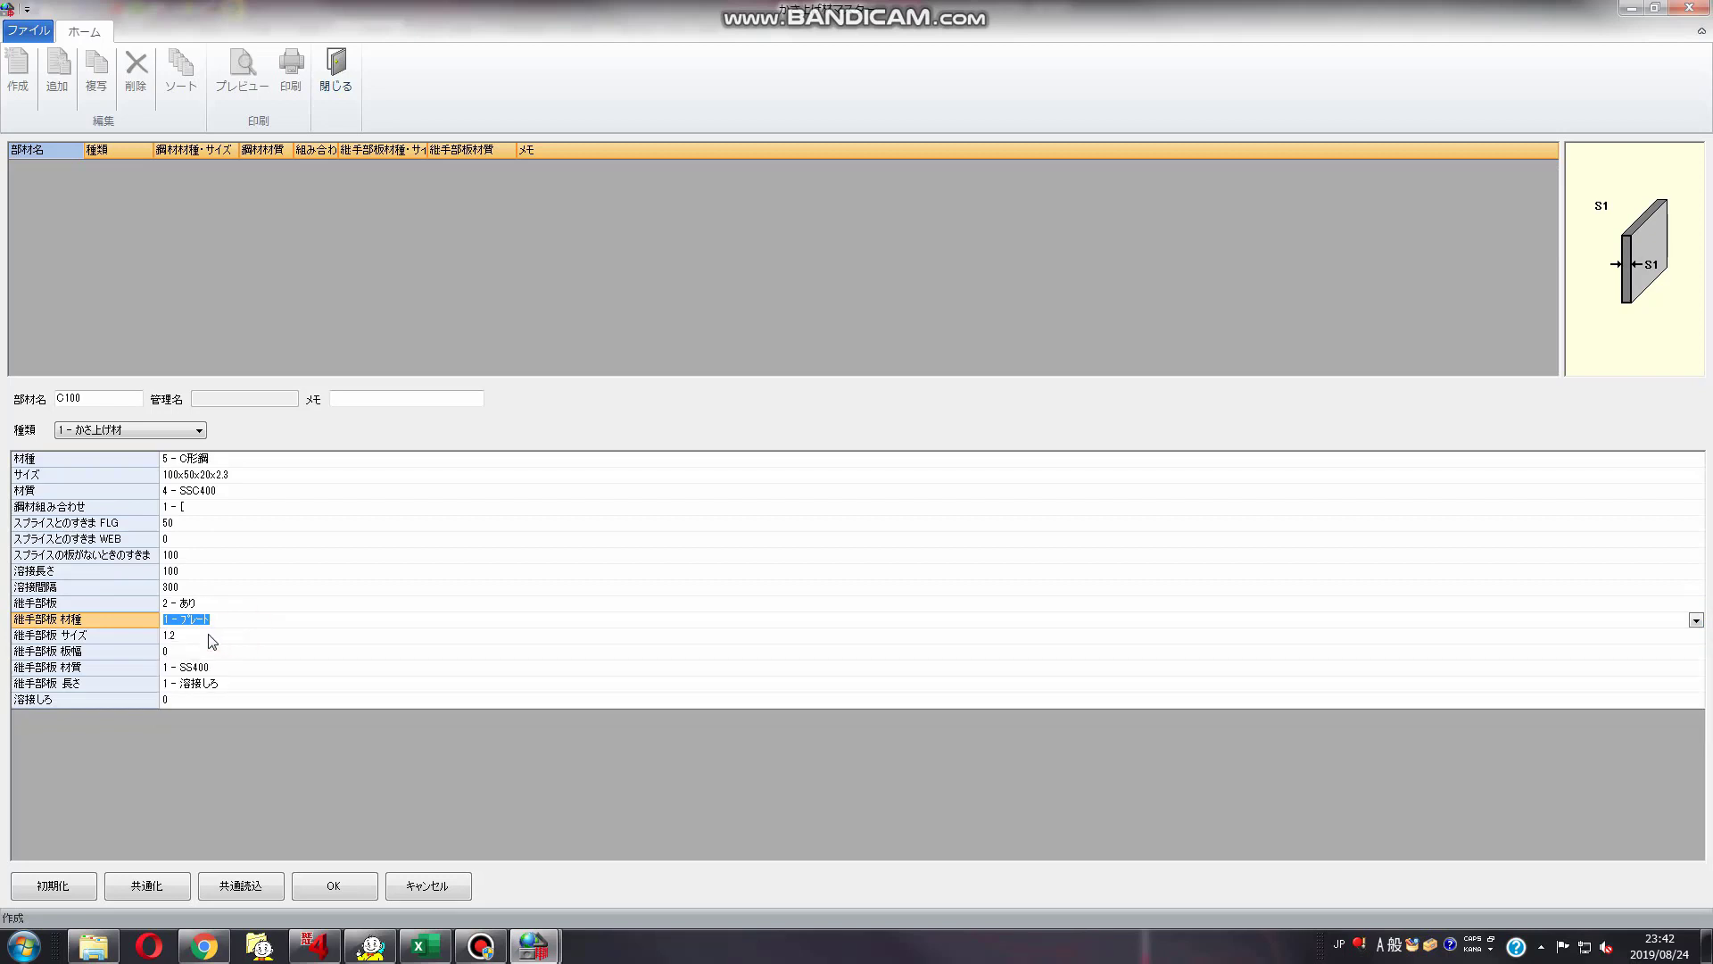
# Set the joint plate's size to 9 from the plate thickness master and its width (板幅) to 80
pyautogui.click(50, 639)
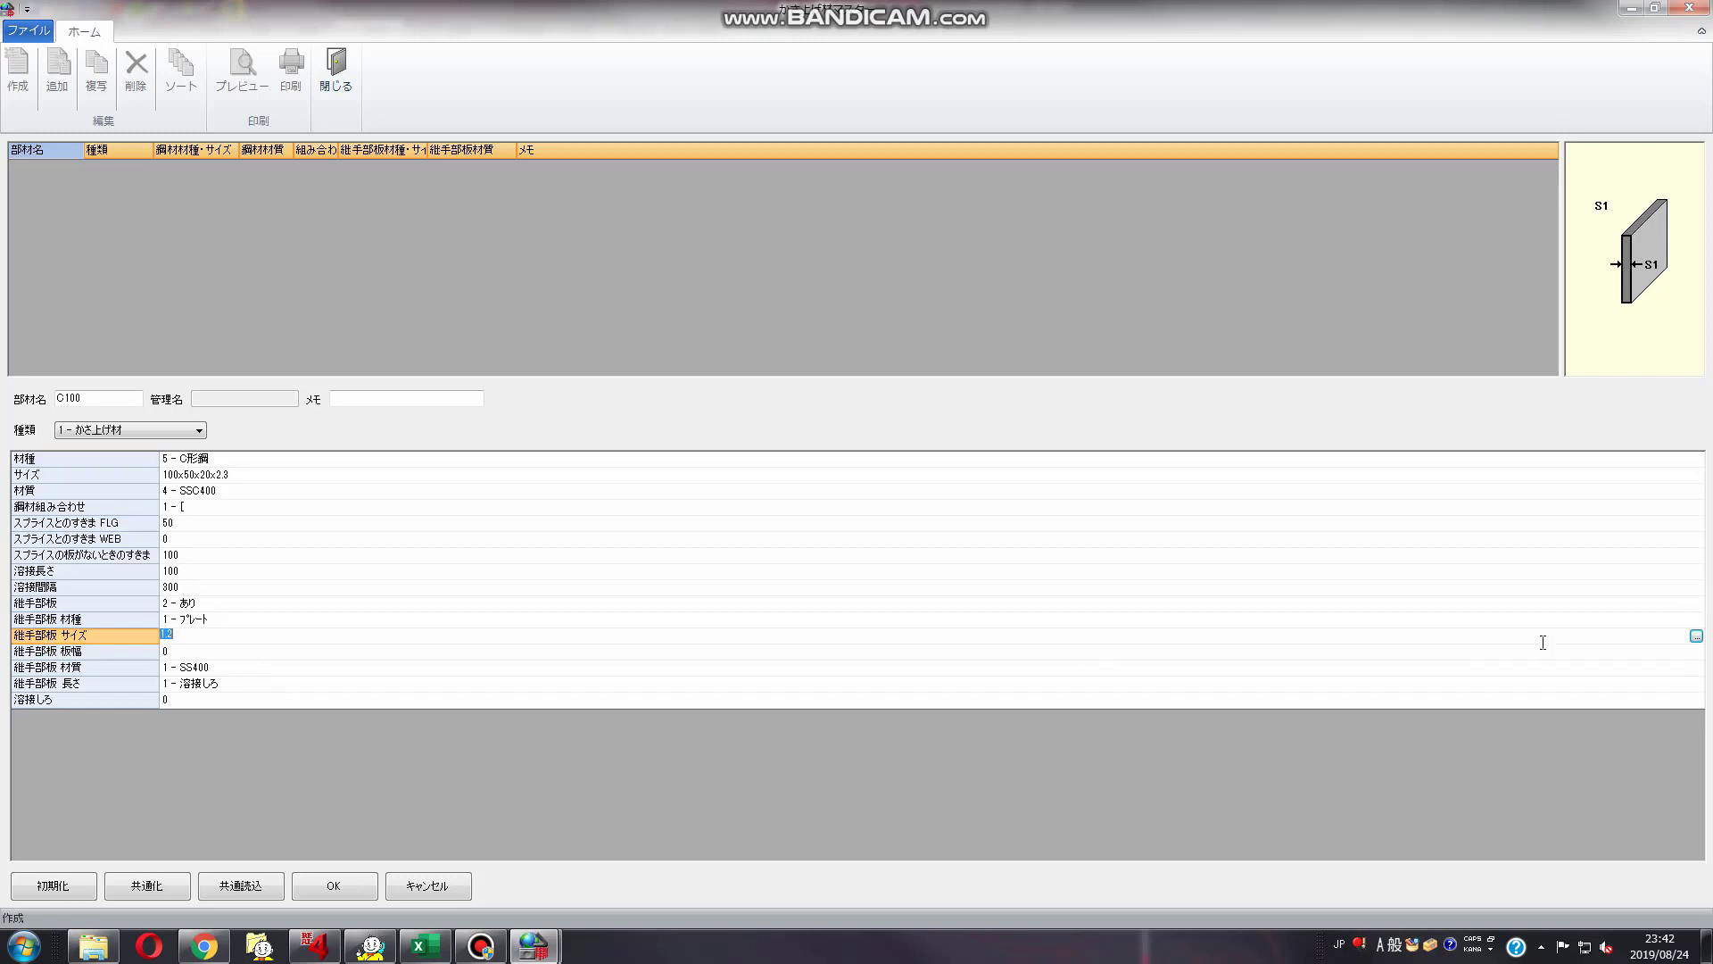
pyautogui.click(1696, 636)
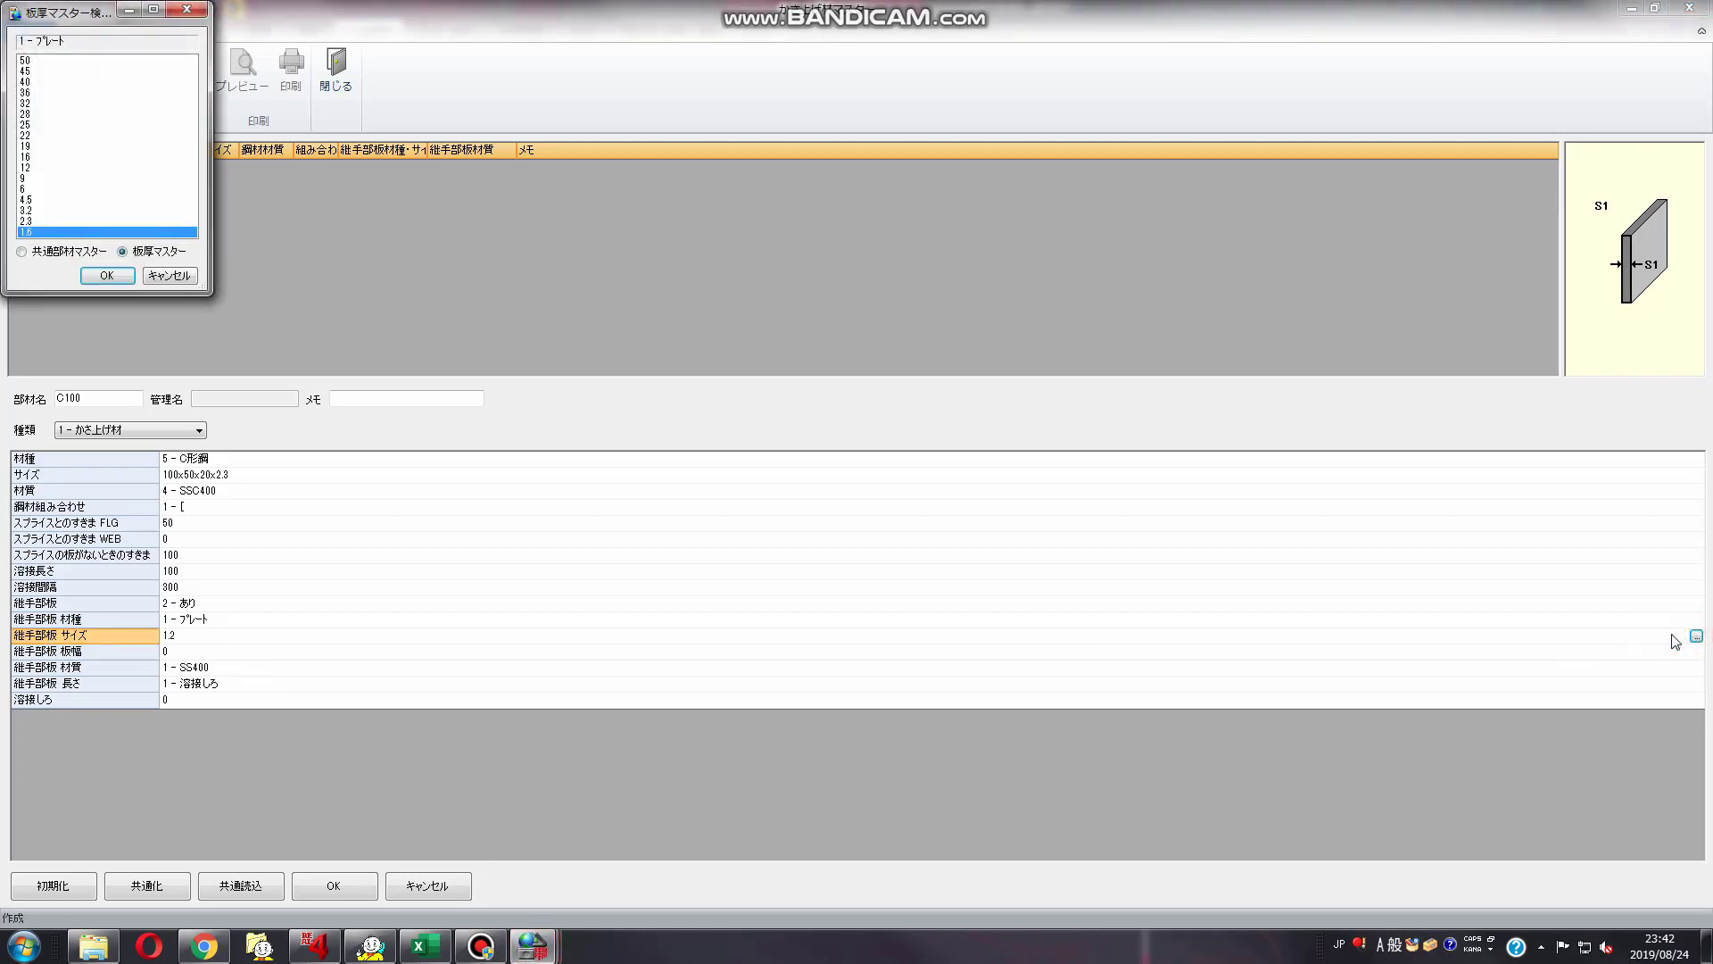
pyautogui.click(35, 179)
pyautogui.click(106, 275)
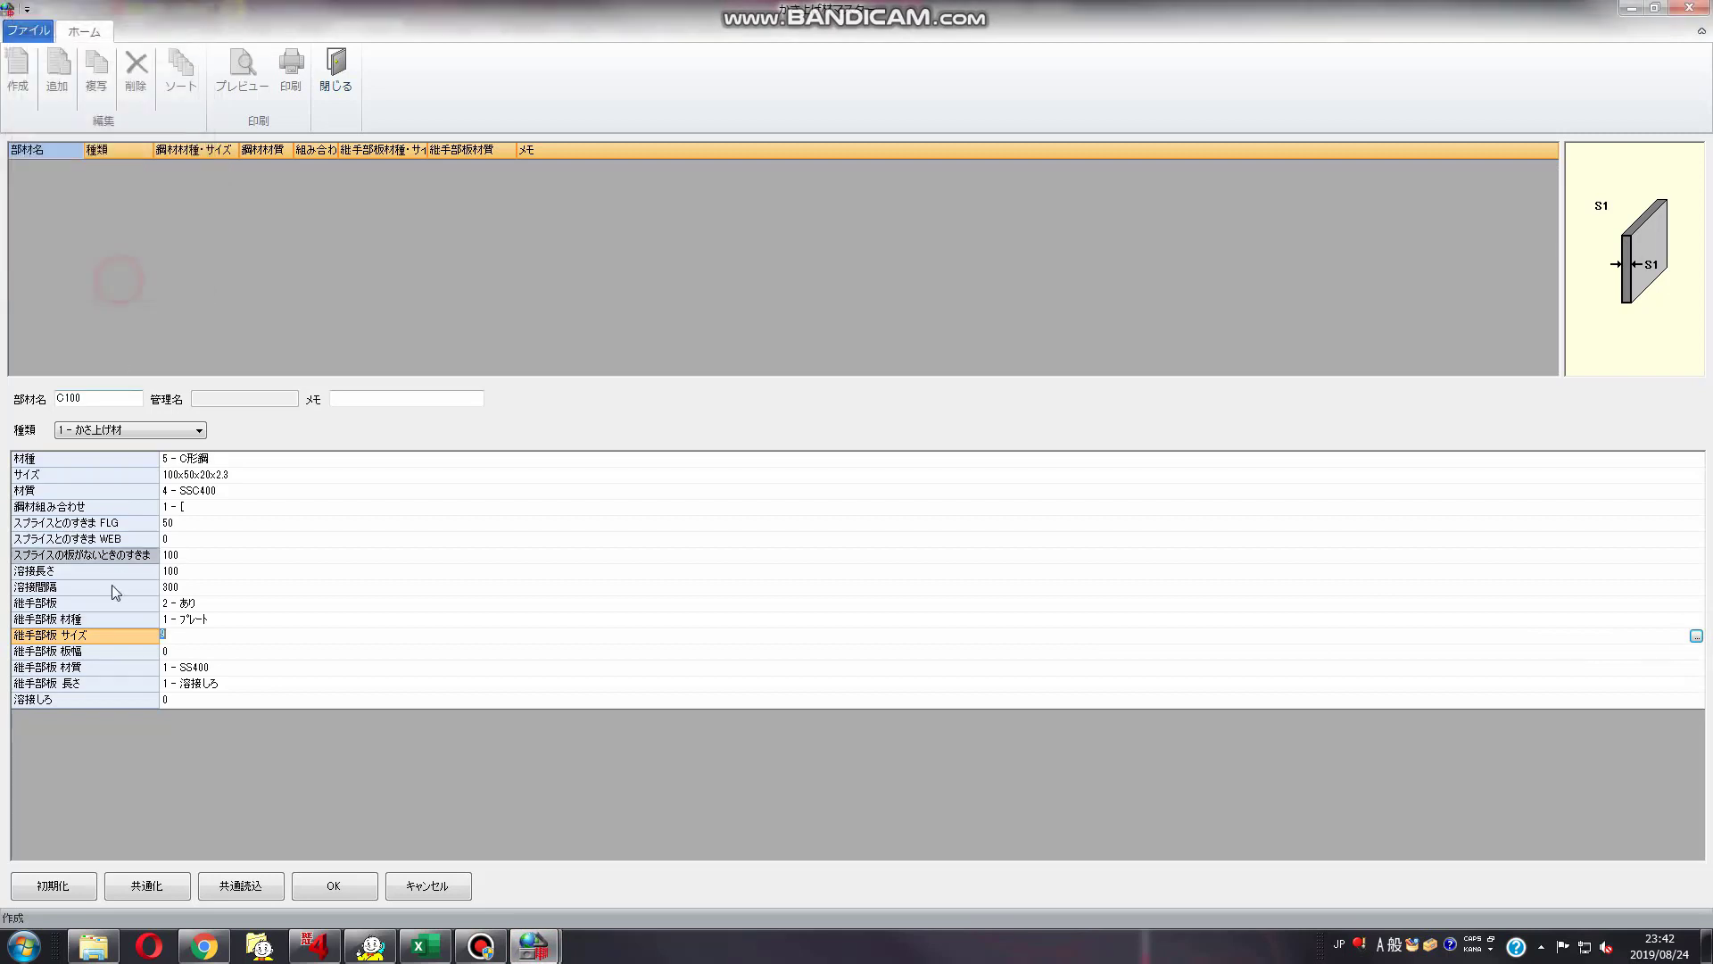
pyautogui.click(98, 654)
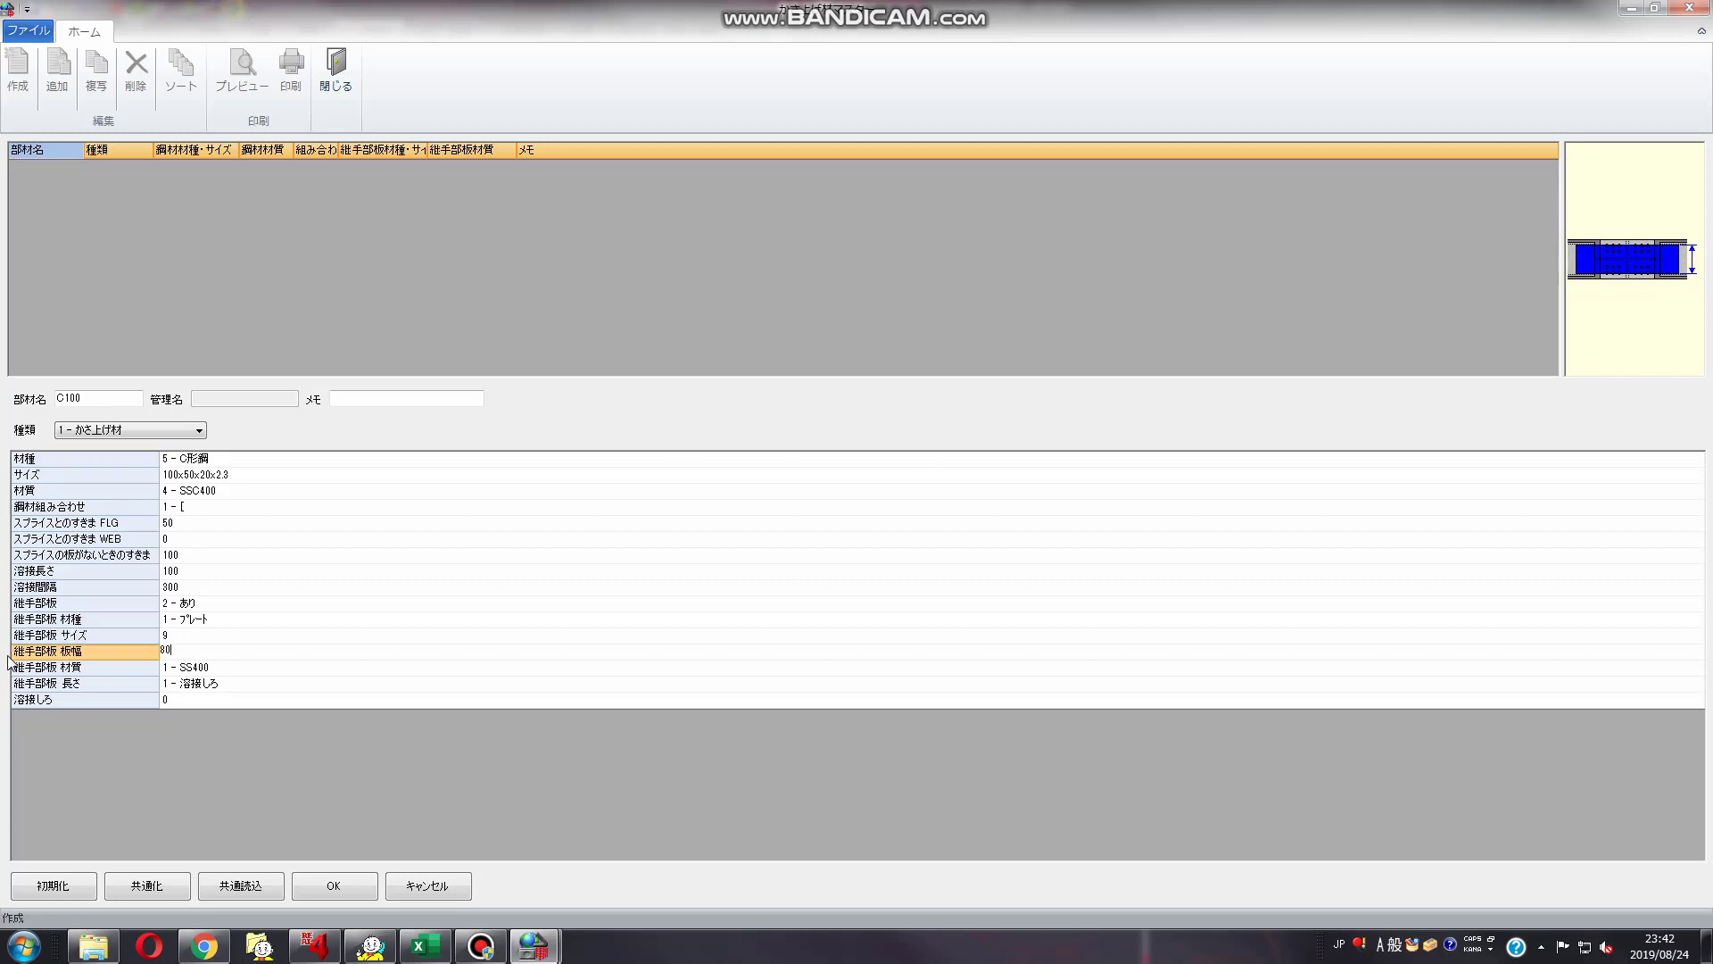
# Check the available grades for the joint plate and keep 1 - SS400
pyautogui.click(81, 667)
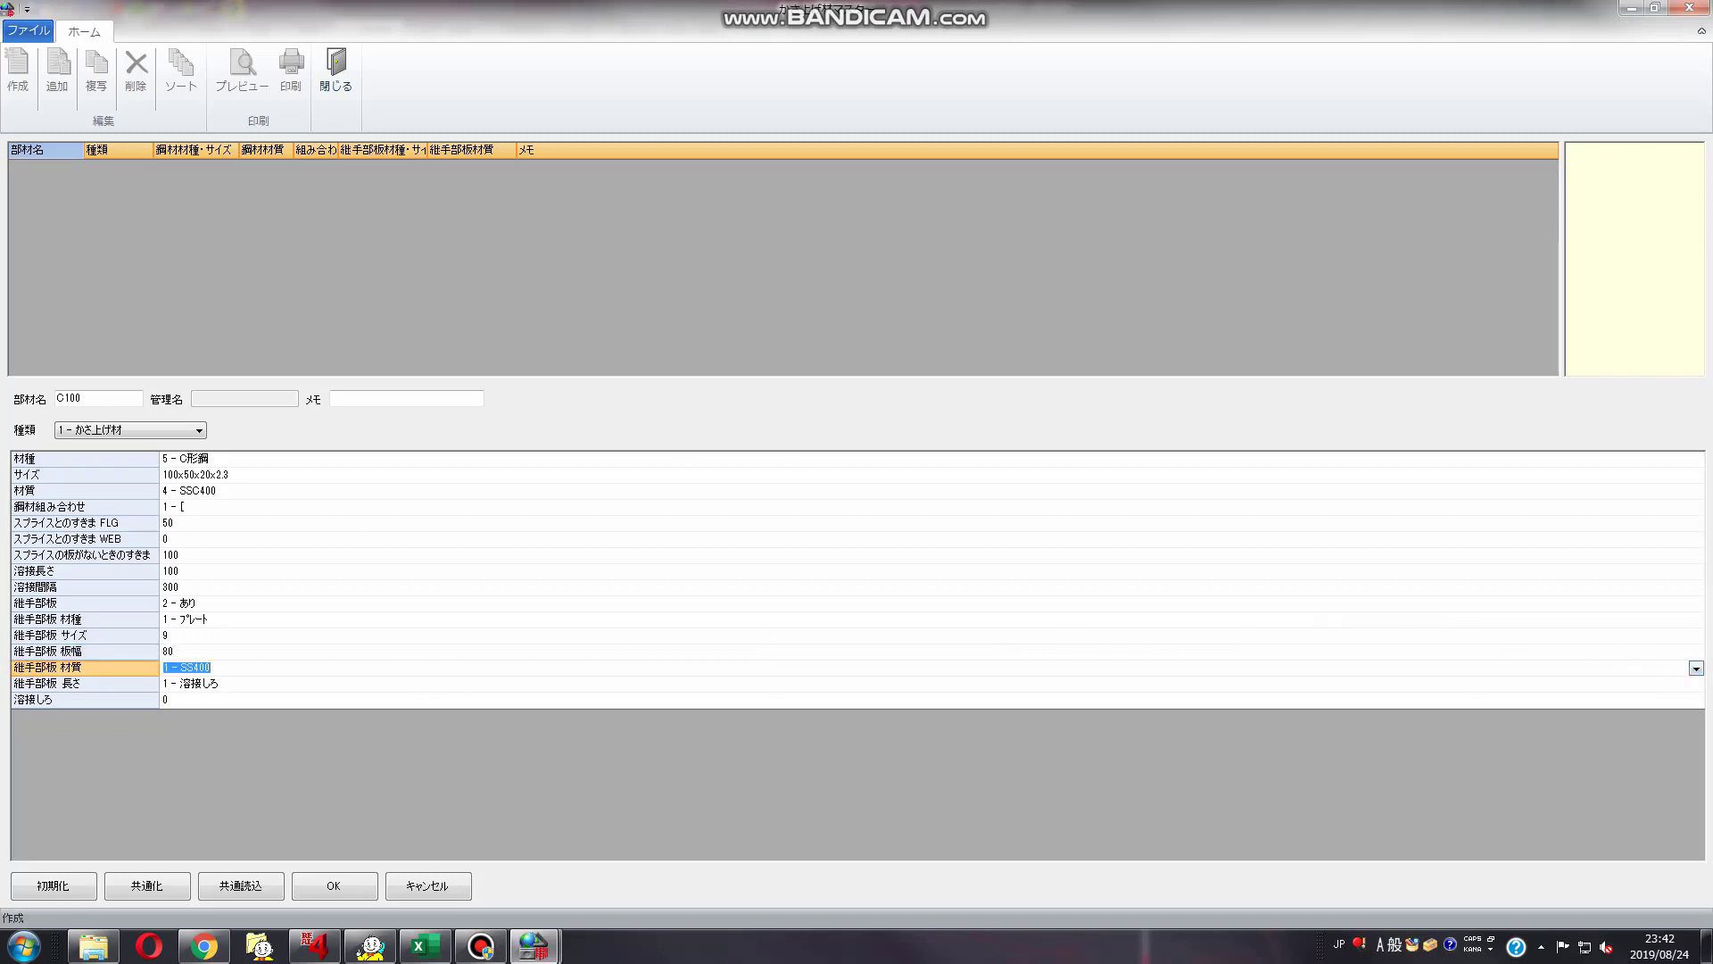
pyautogui.click(1695, 669)
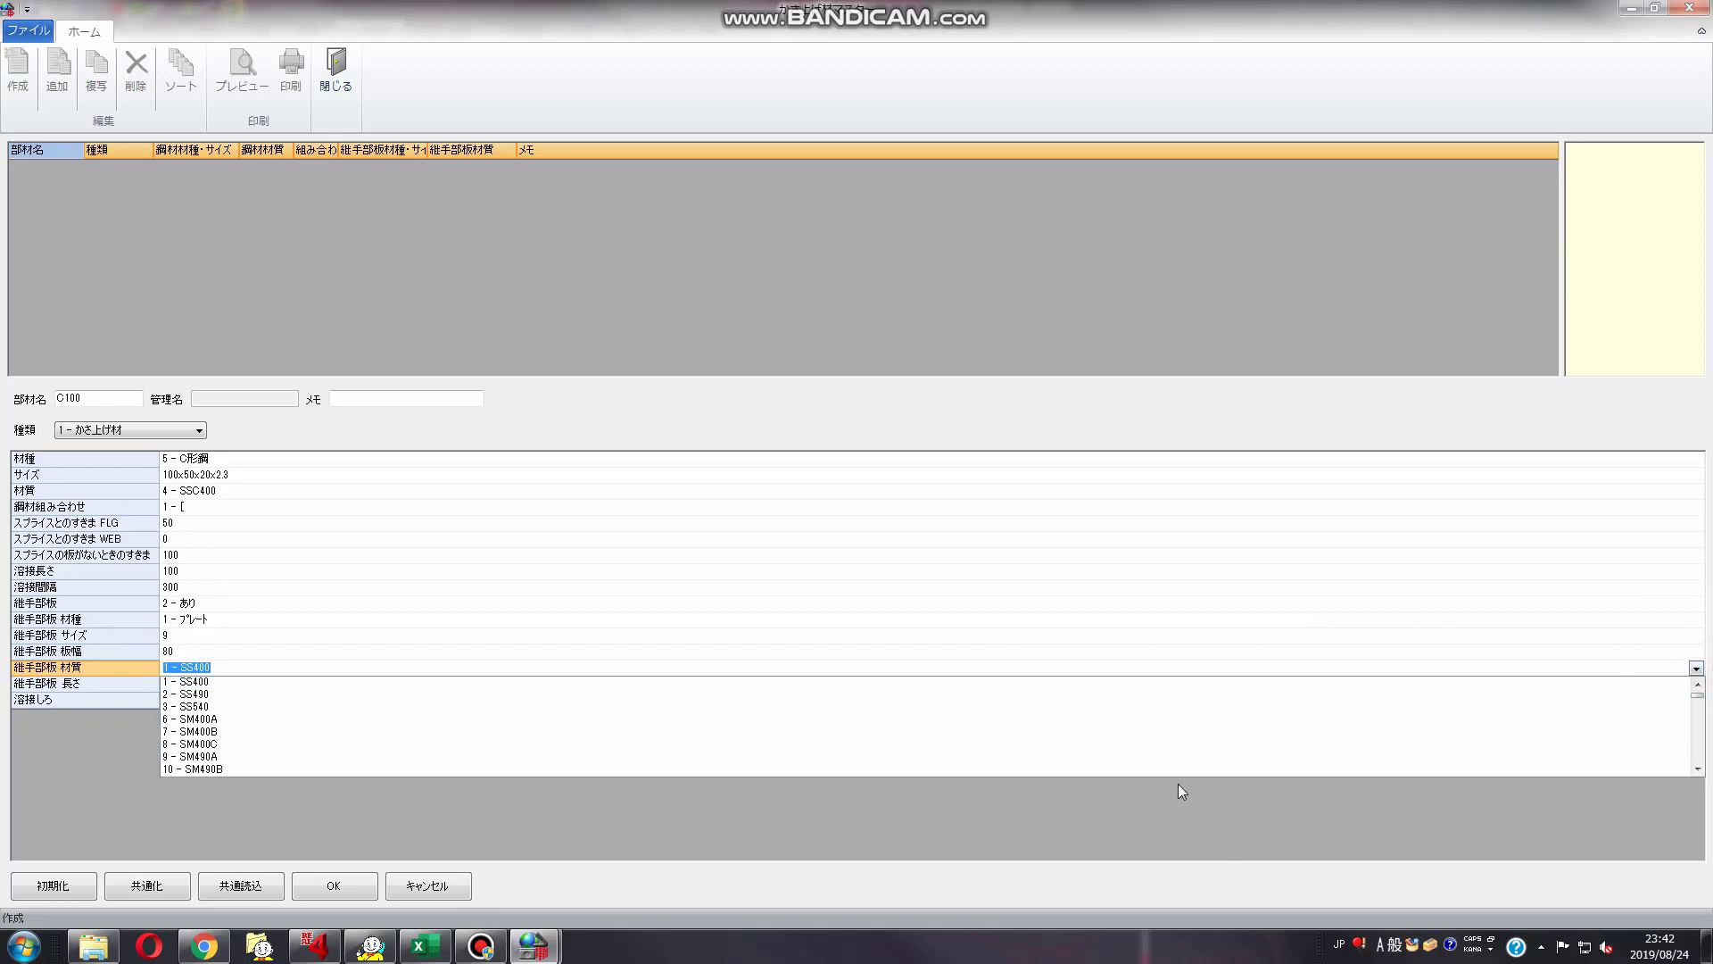
pyautogui.click(1192, 599)
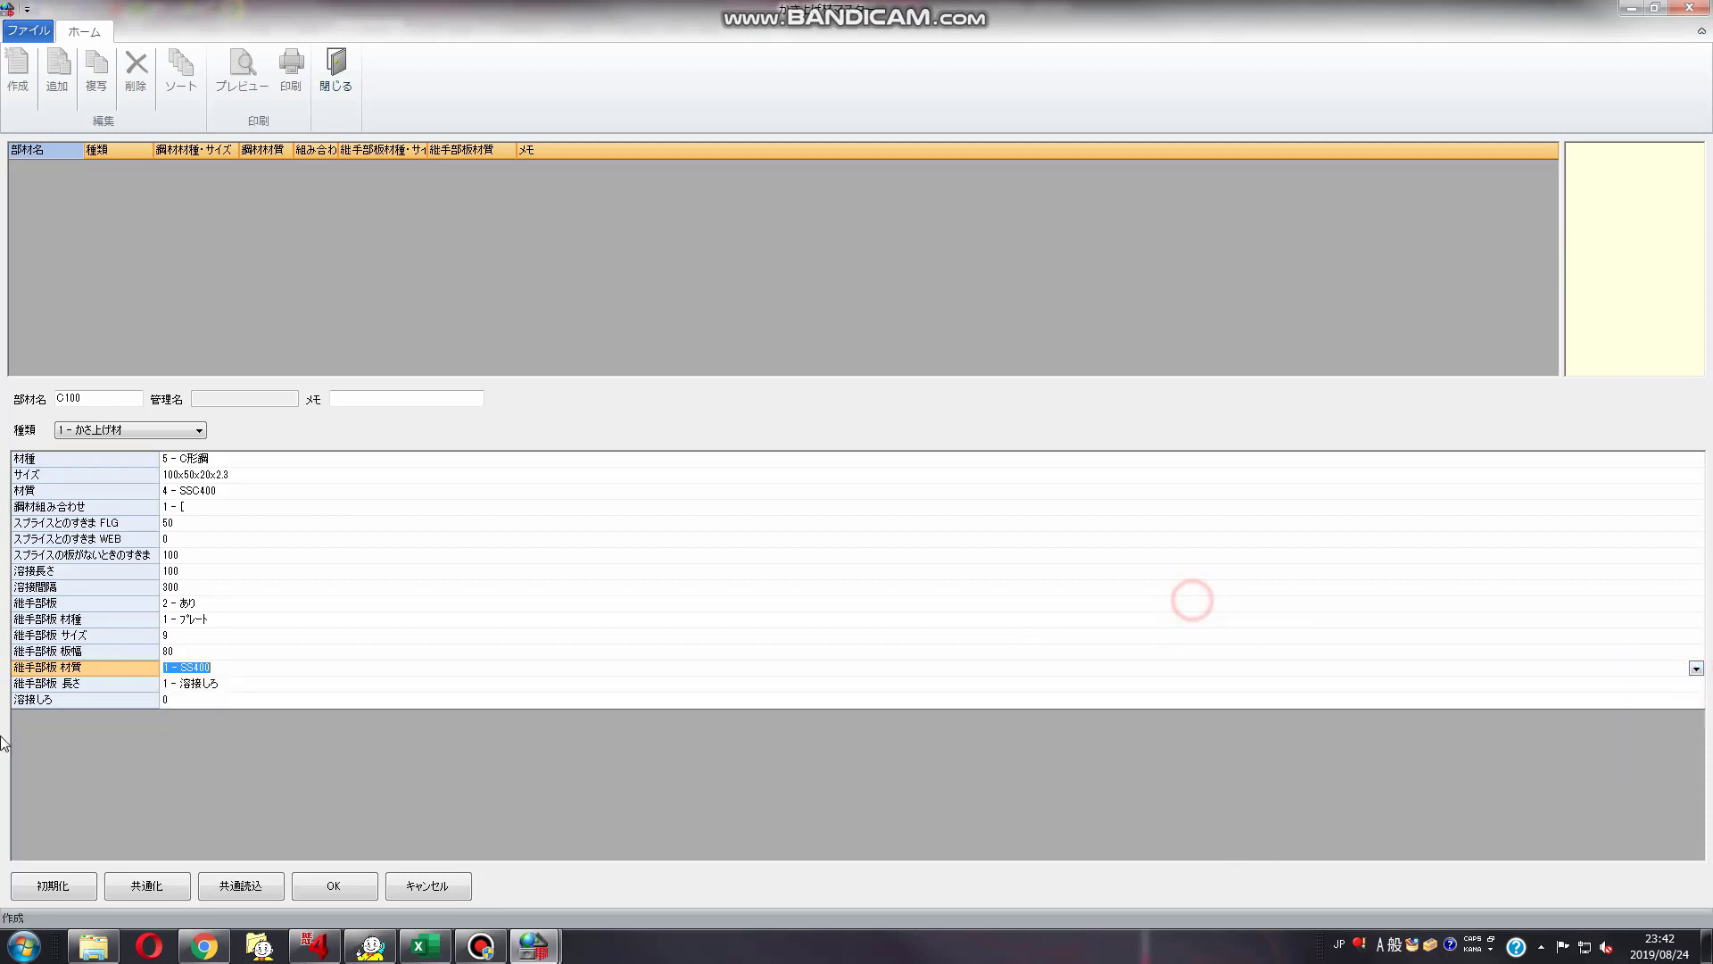
# Keep the joint plate length method at 1 - 溶接しろ and set the weld allowance (溶接しろ) to 50
pyautogui.click(83, 686)
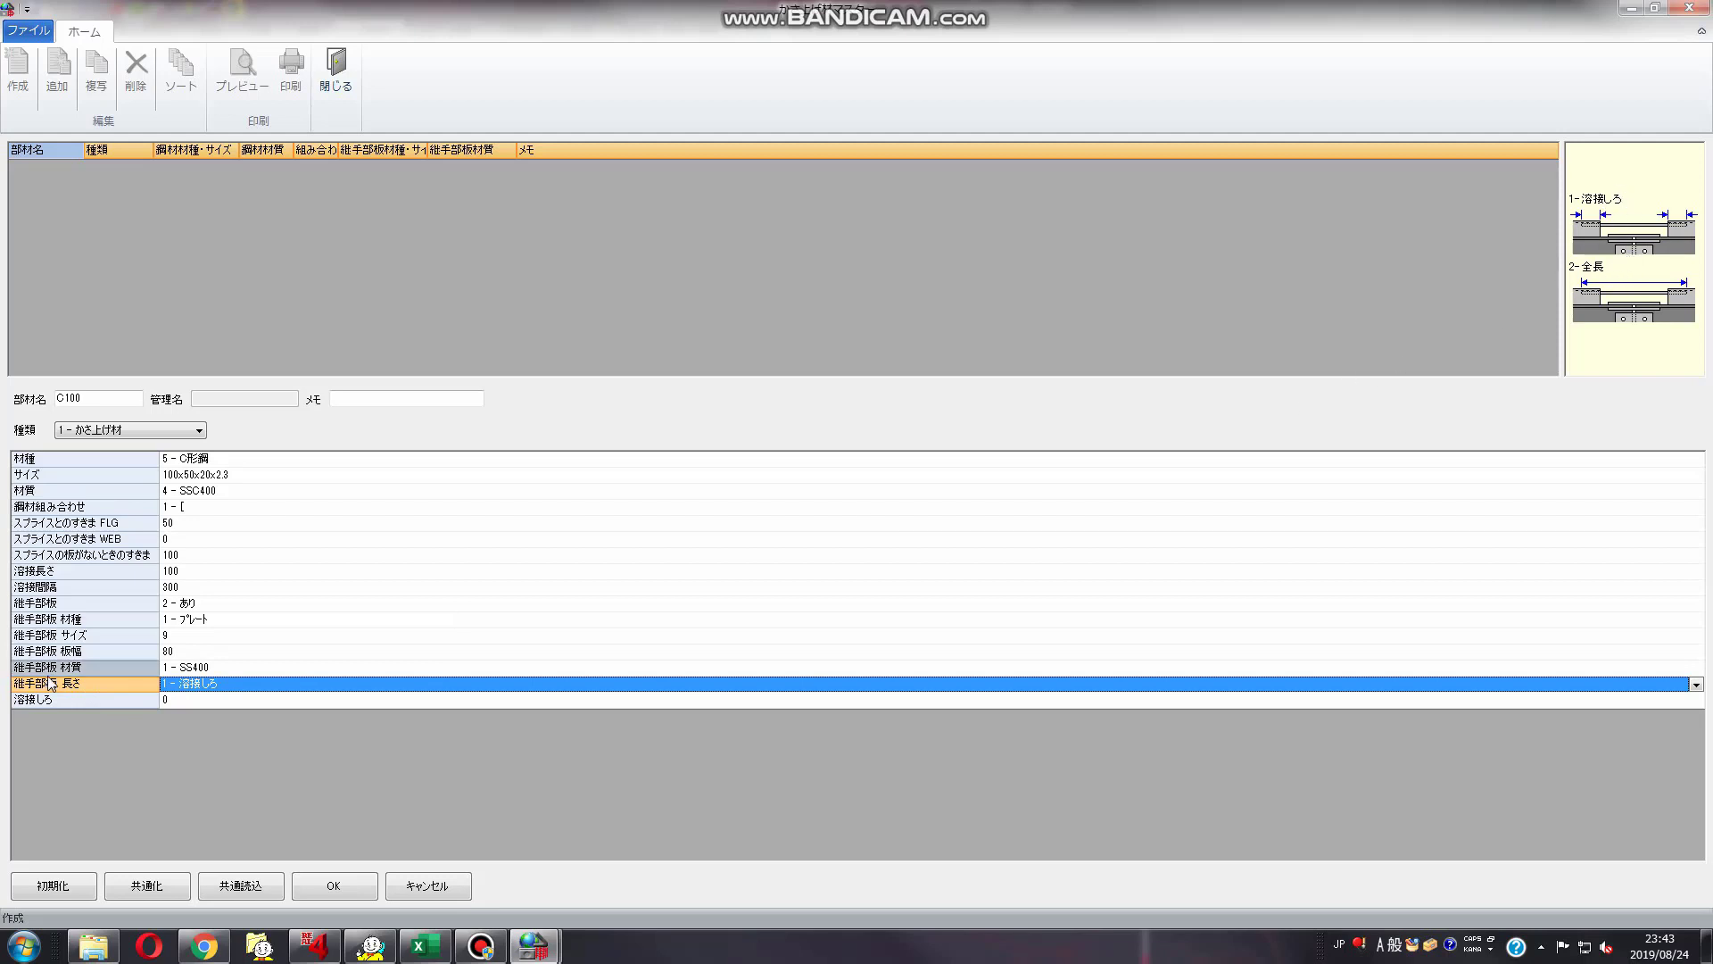
pyautogui.click(104, 700)
pyautogui.click(111, 685)
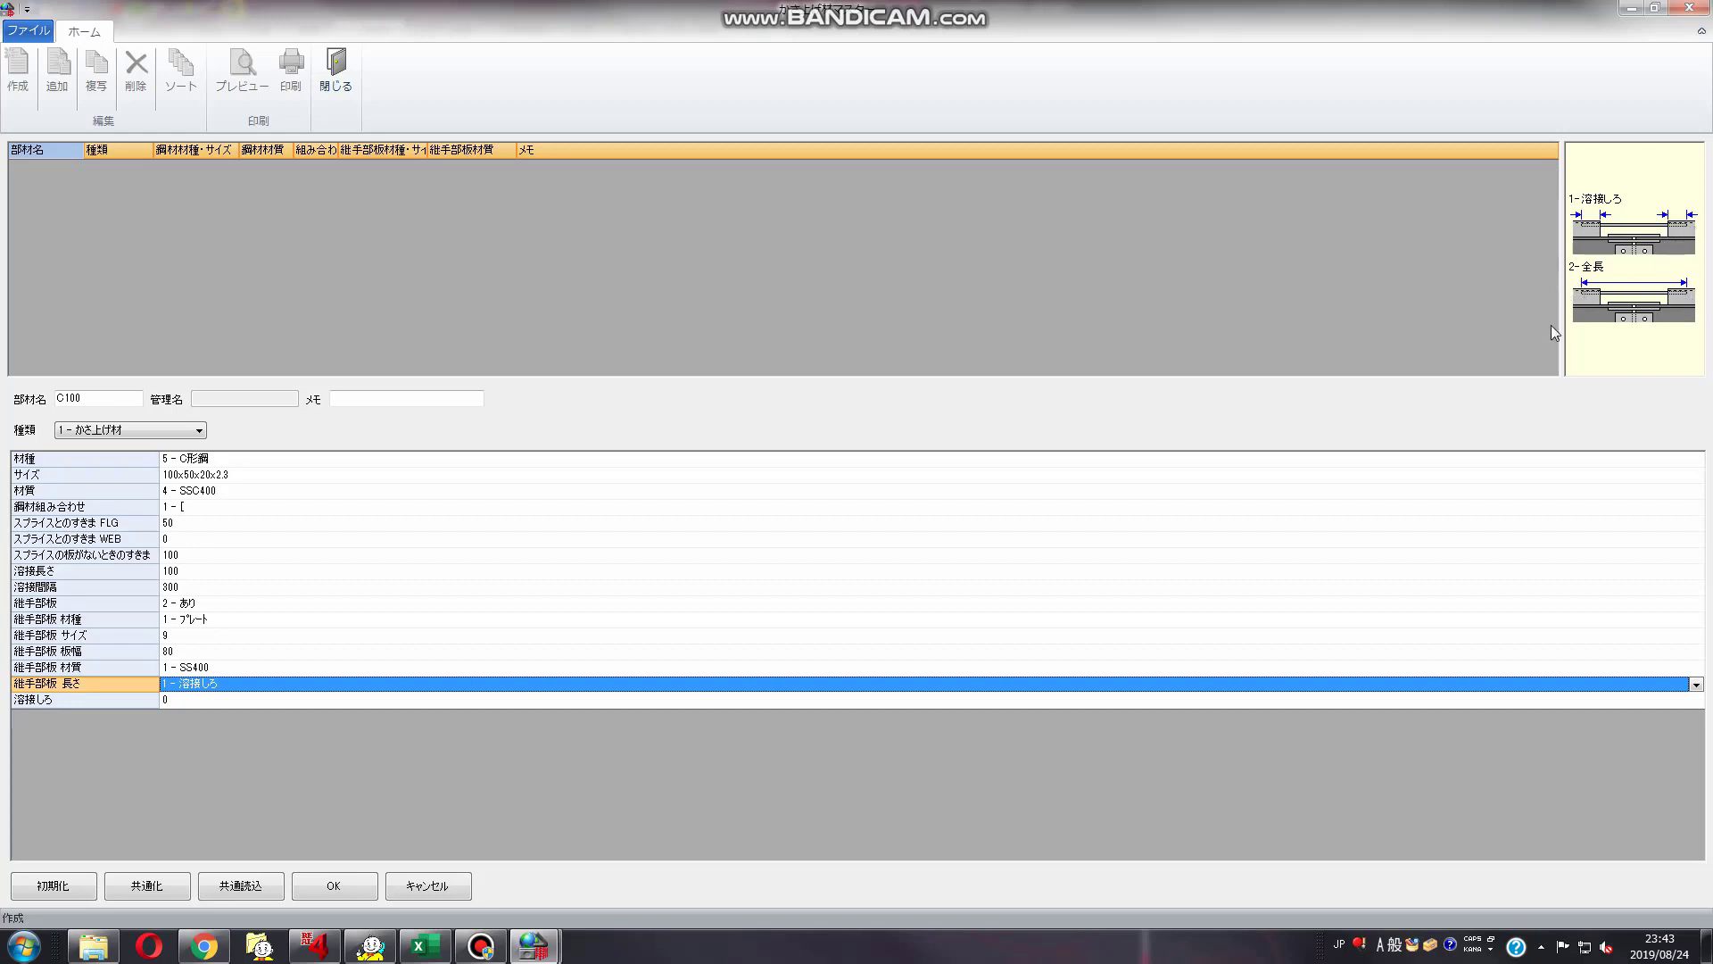
pyautogui.click(212, 699)
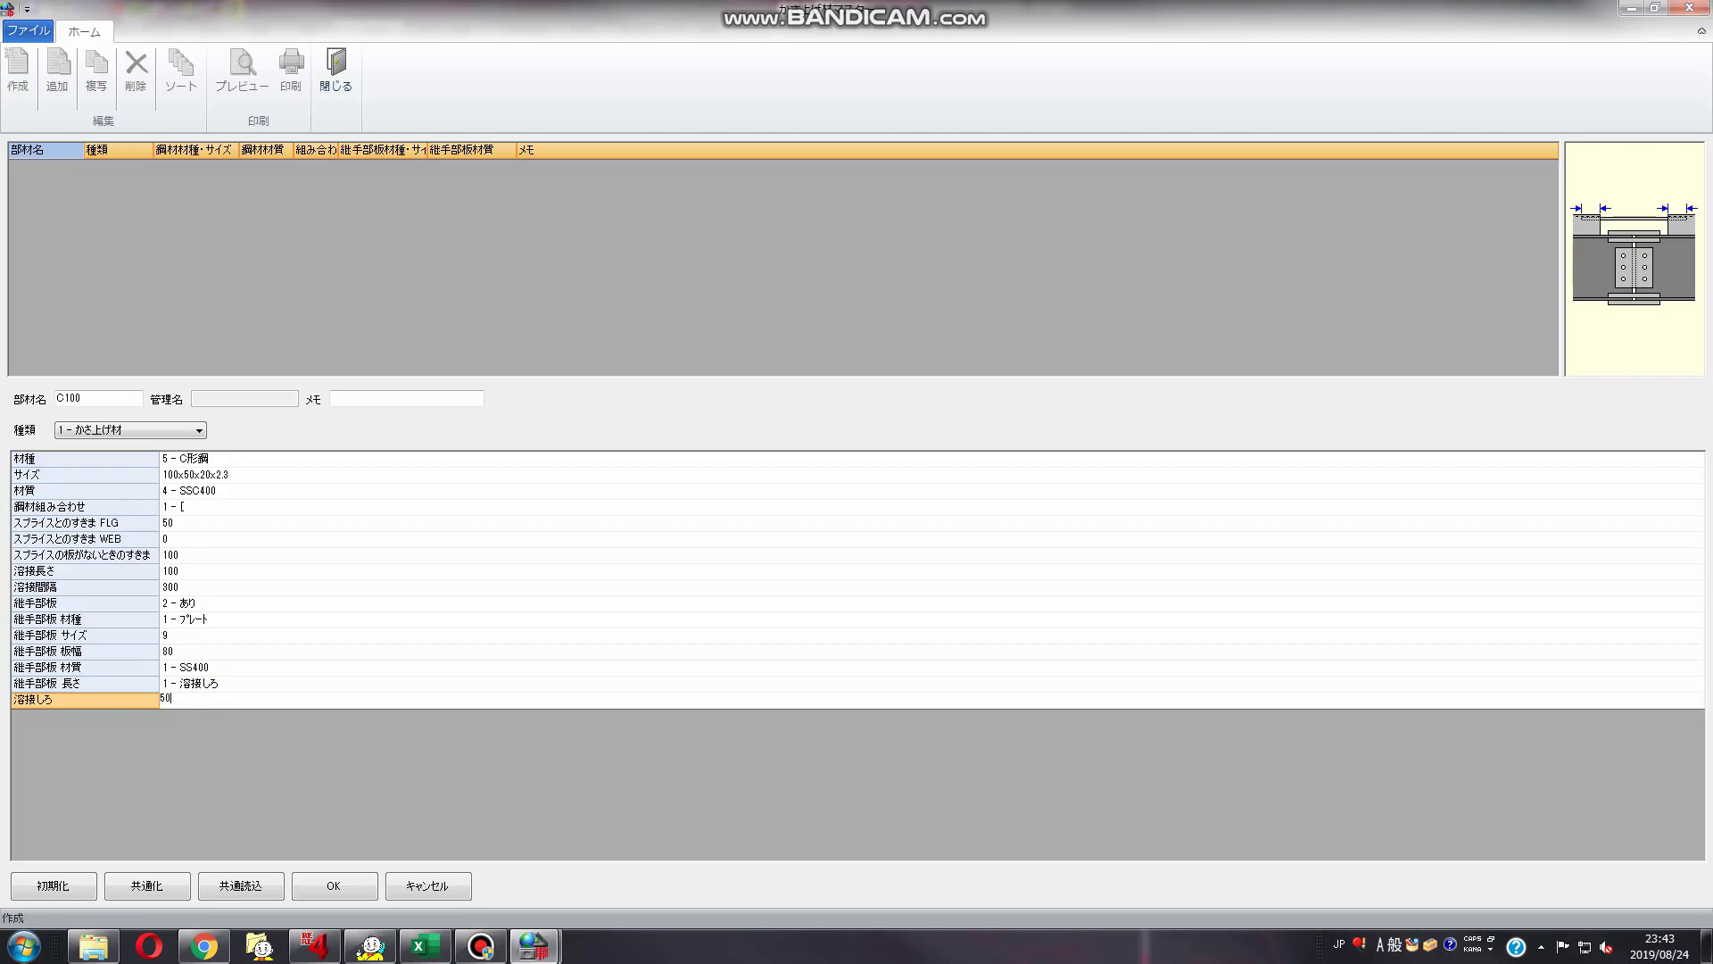
pyautogui.click(272, 635)
pyautogui.click(346, 684)
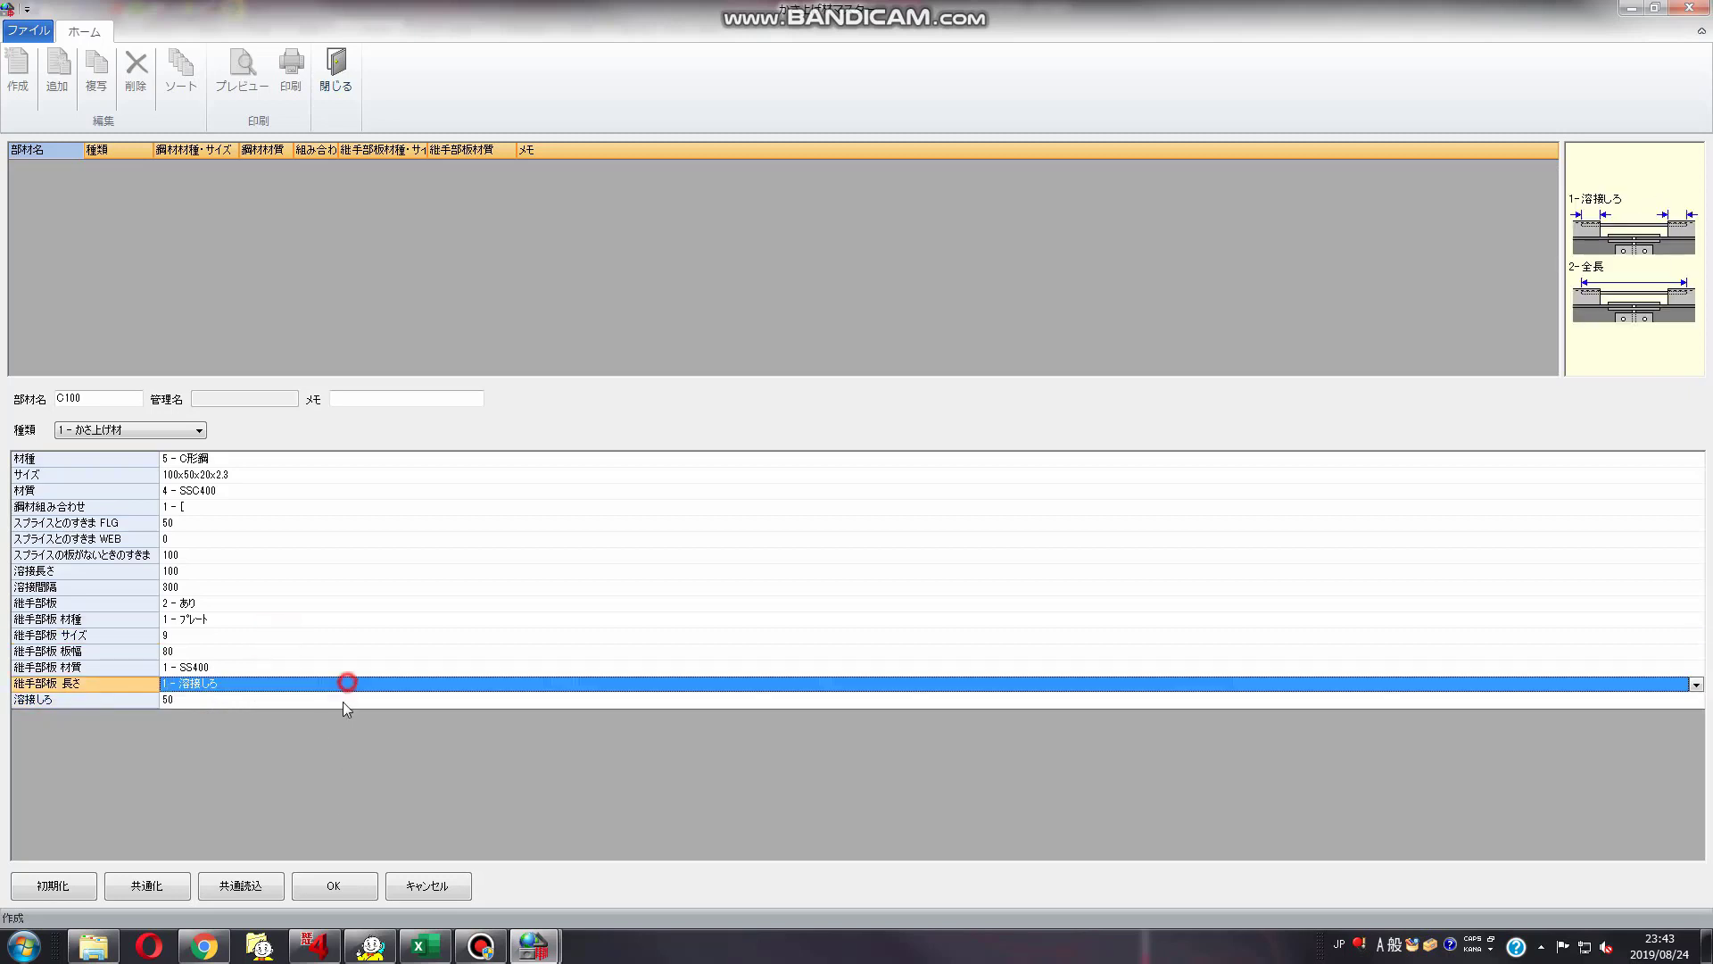
# Register the C100 かさ上げ材 member and close its master window
pyautogui.click(326, 888)
pyautogui.click(868, 540)
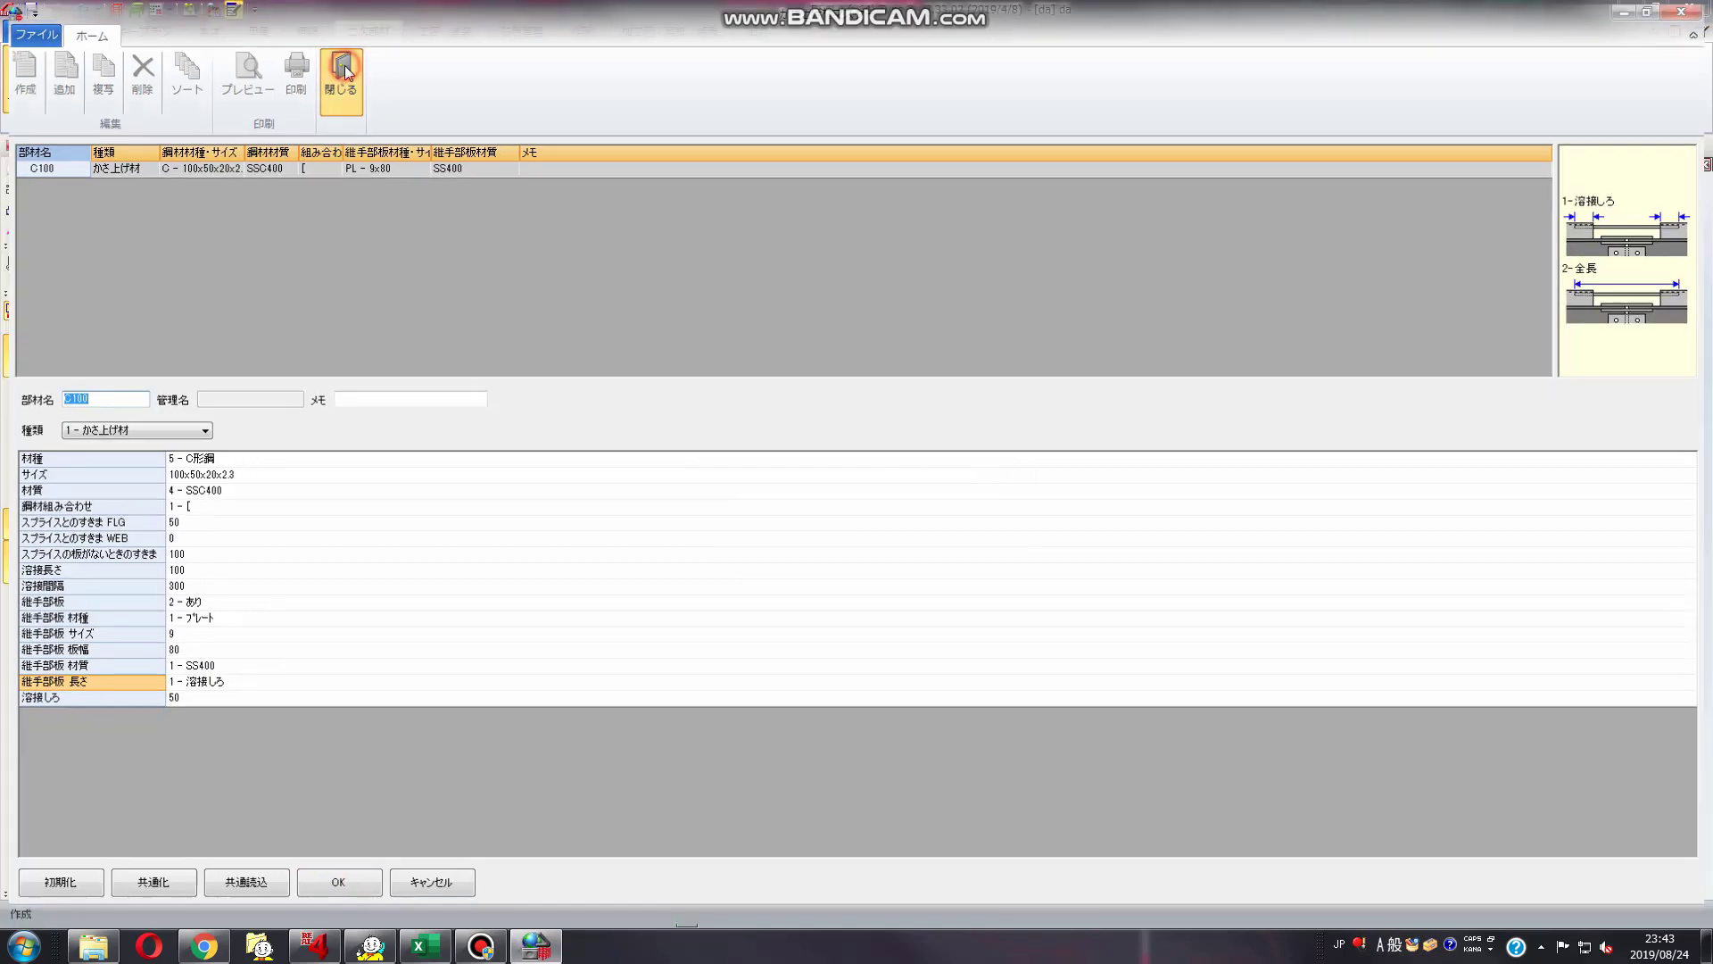
pyautogui.click(343, 67)
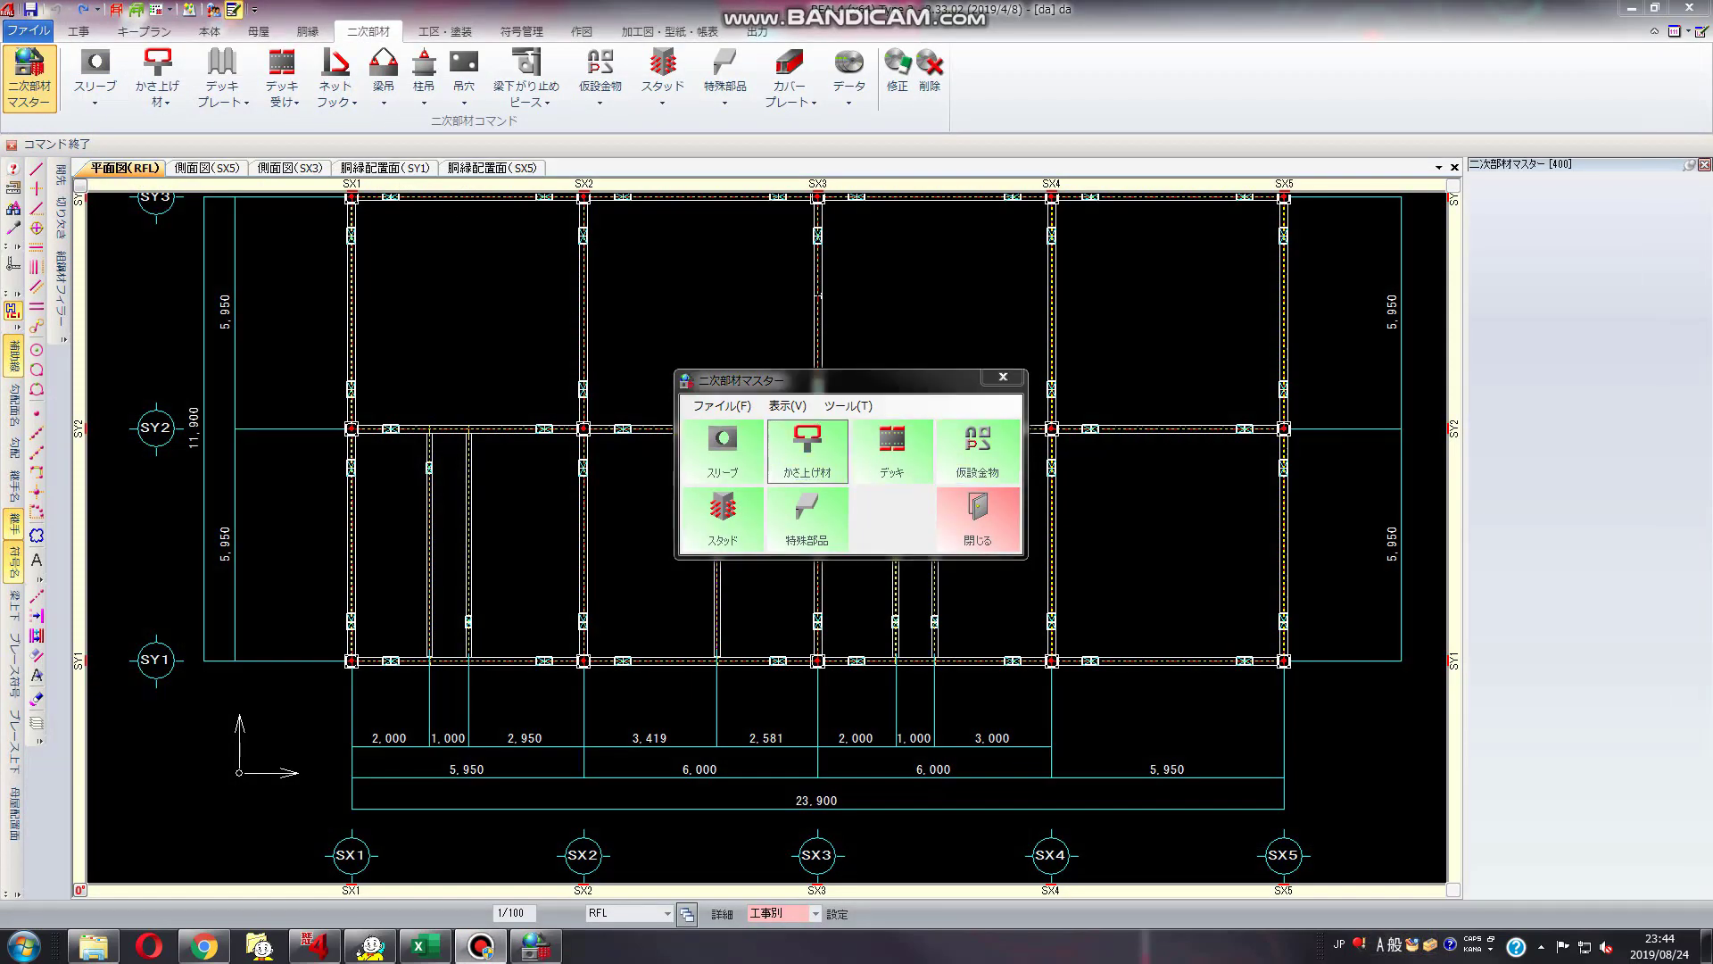
# Open the 仮設金物 master and review the settings of registered members such as N2B, N3 and N4
pyautogui.click(992, 462)
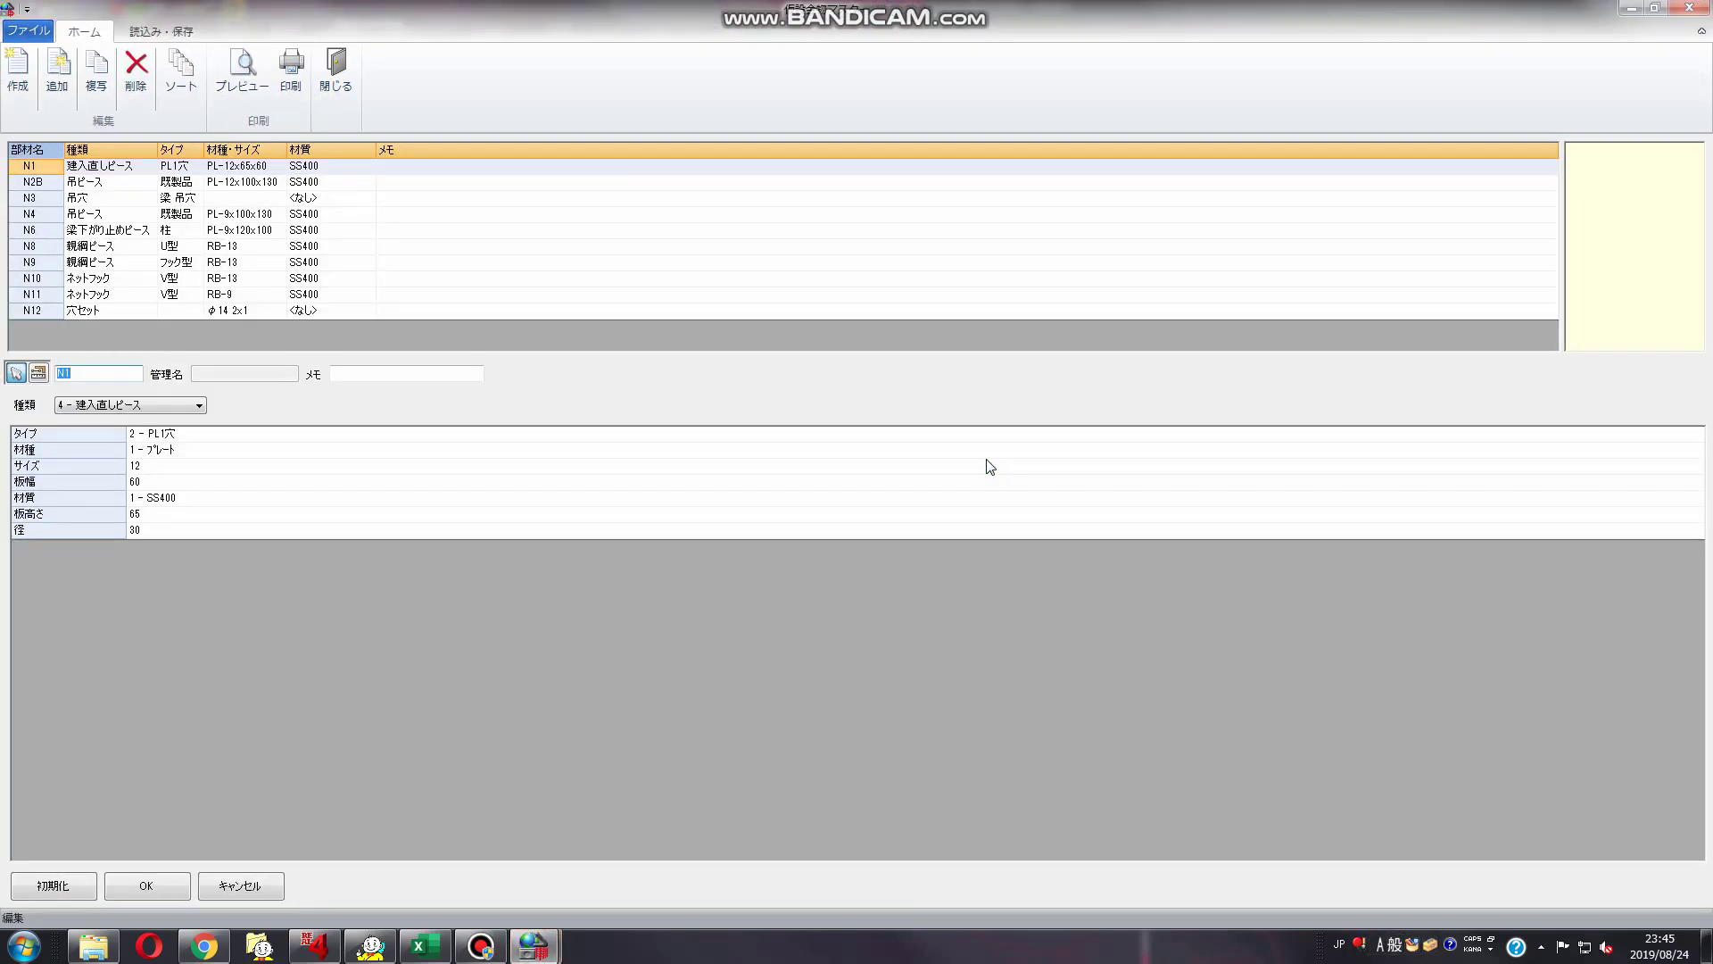
pyautogui.moveTo(34, 181); pyautogui.dragTo(37, 294)
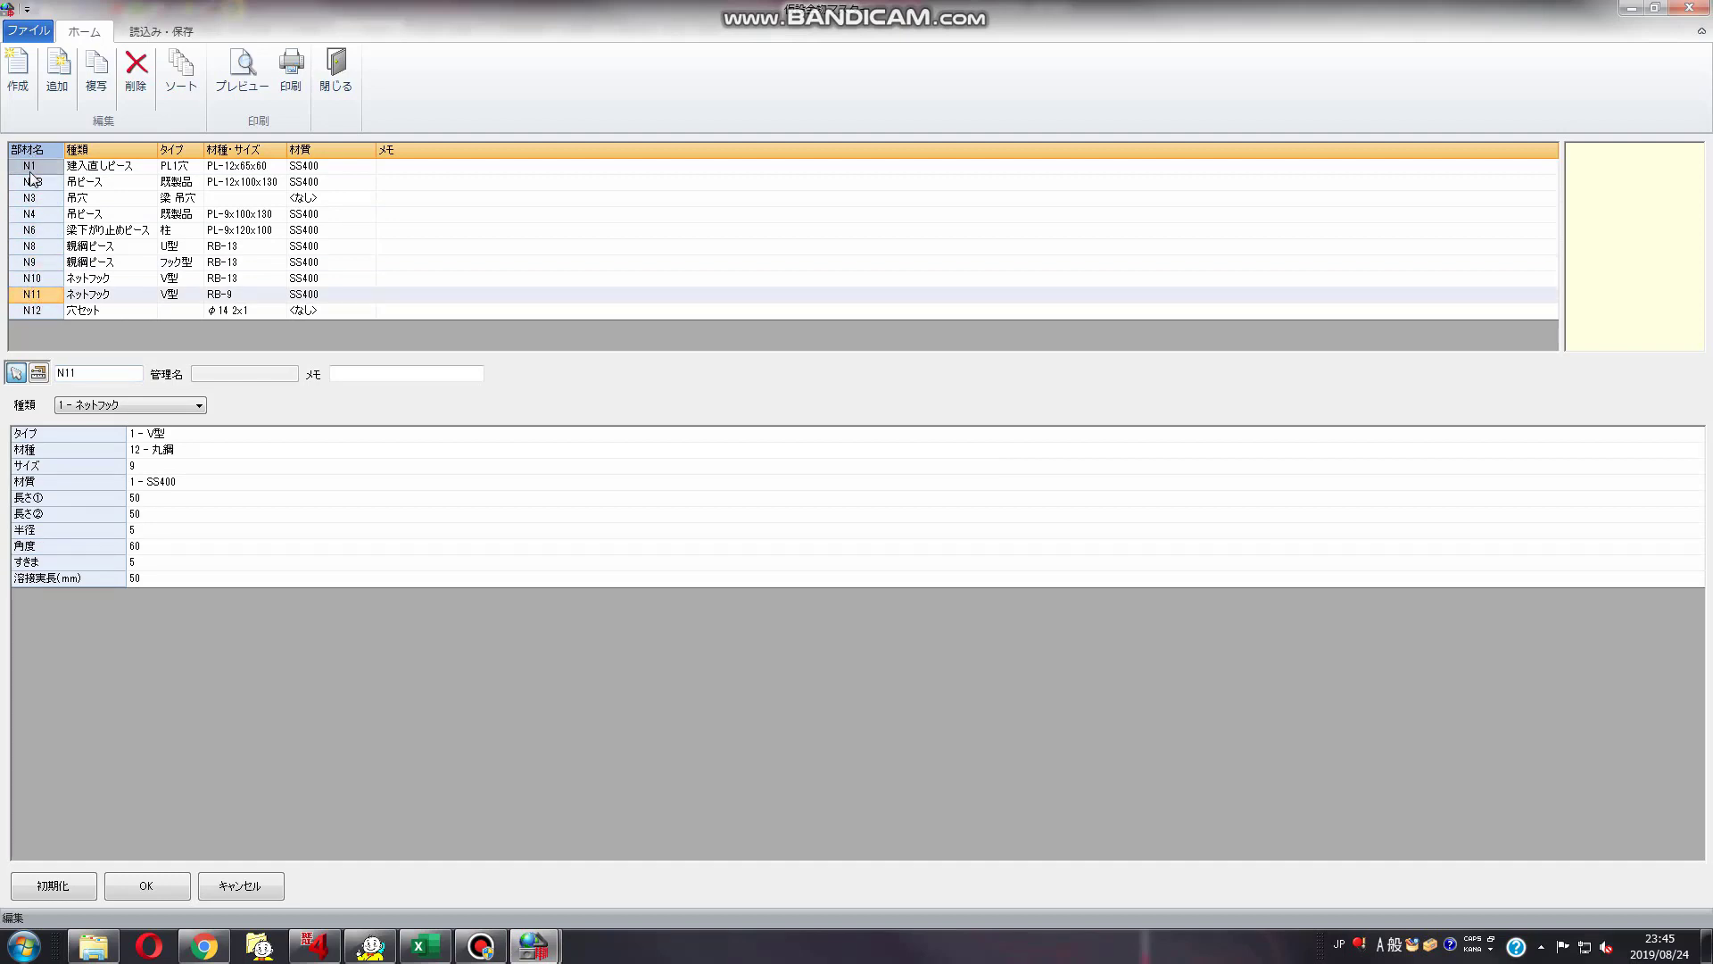
pyautogui.moveTo(31, 170); pyautogui.dragTo(44, 294)
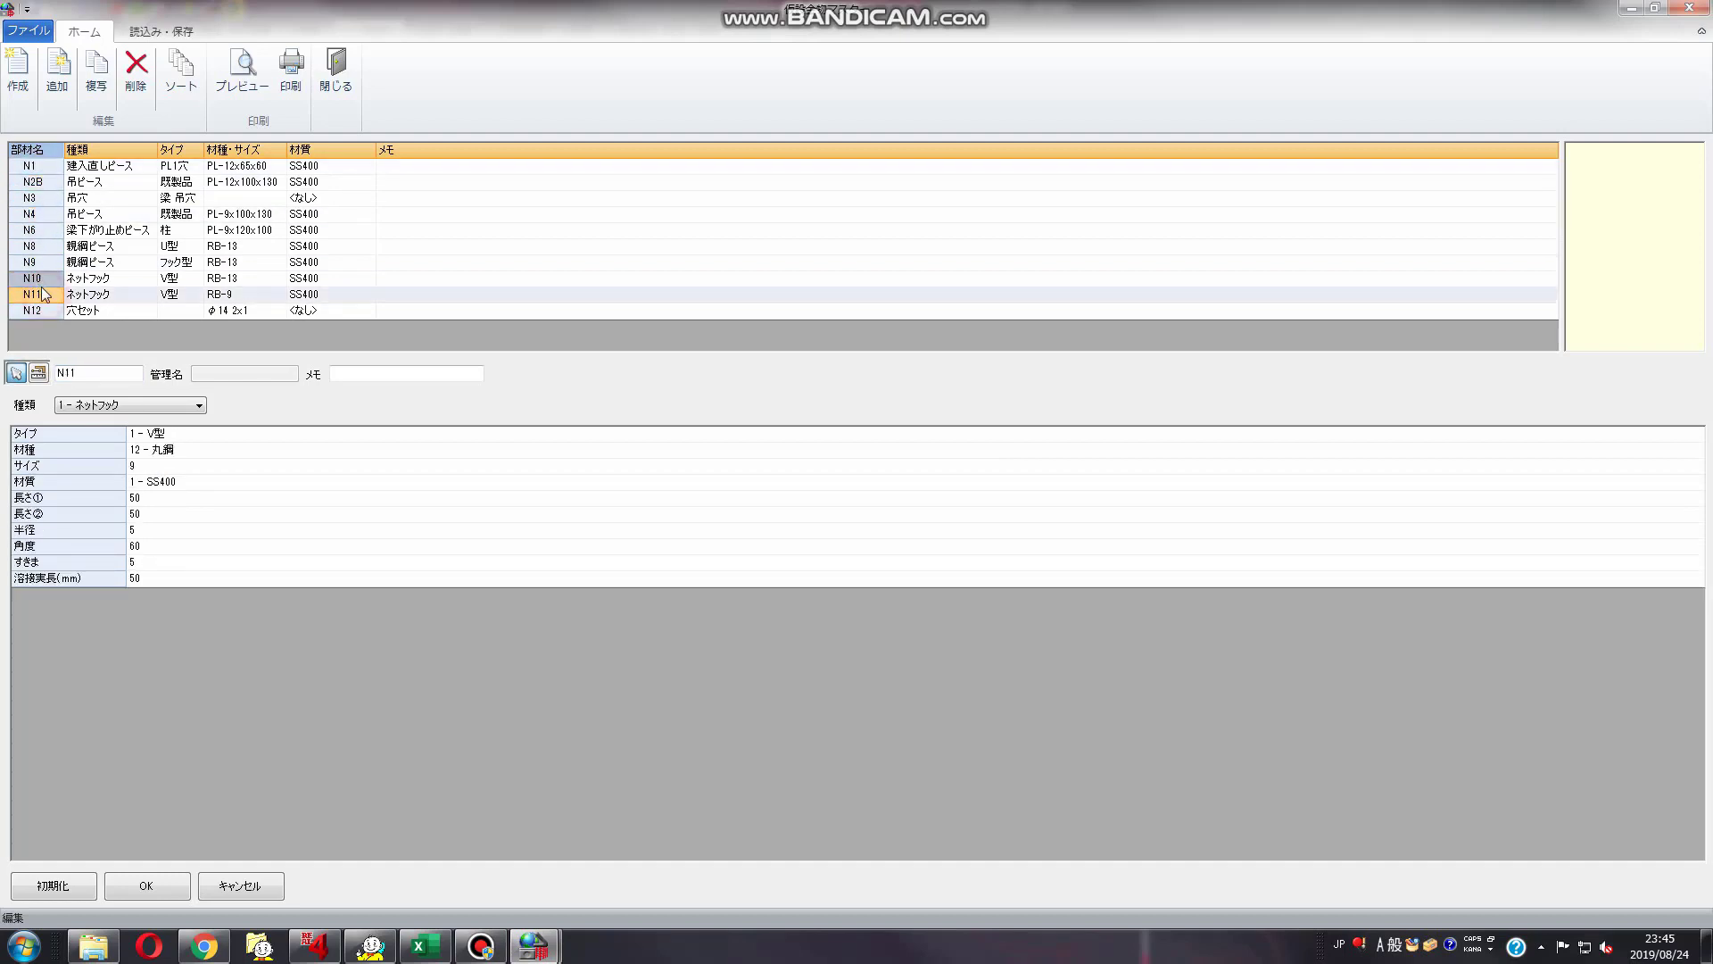
pyautogui.click(36, 185)
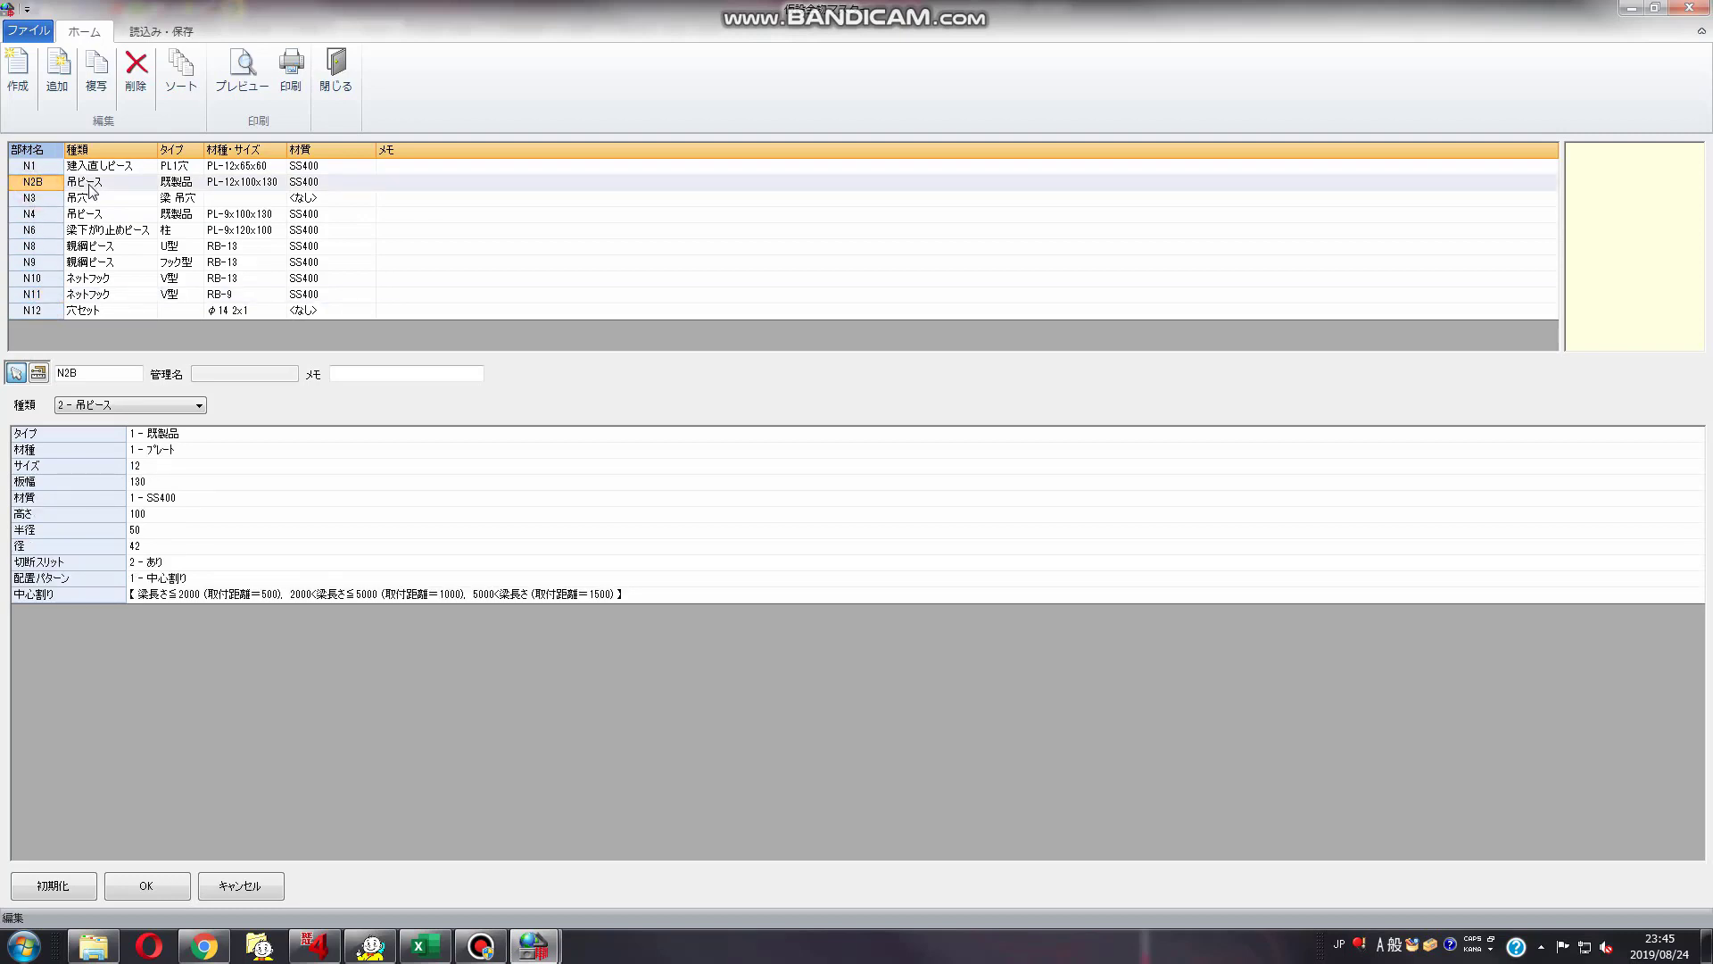
pyautogui.click(44, 200)
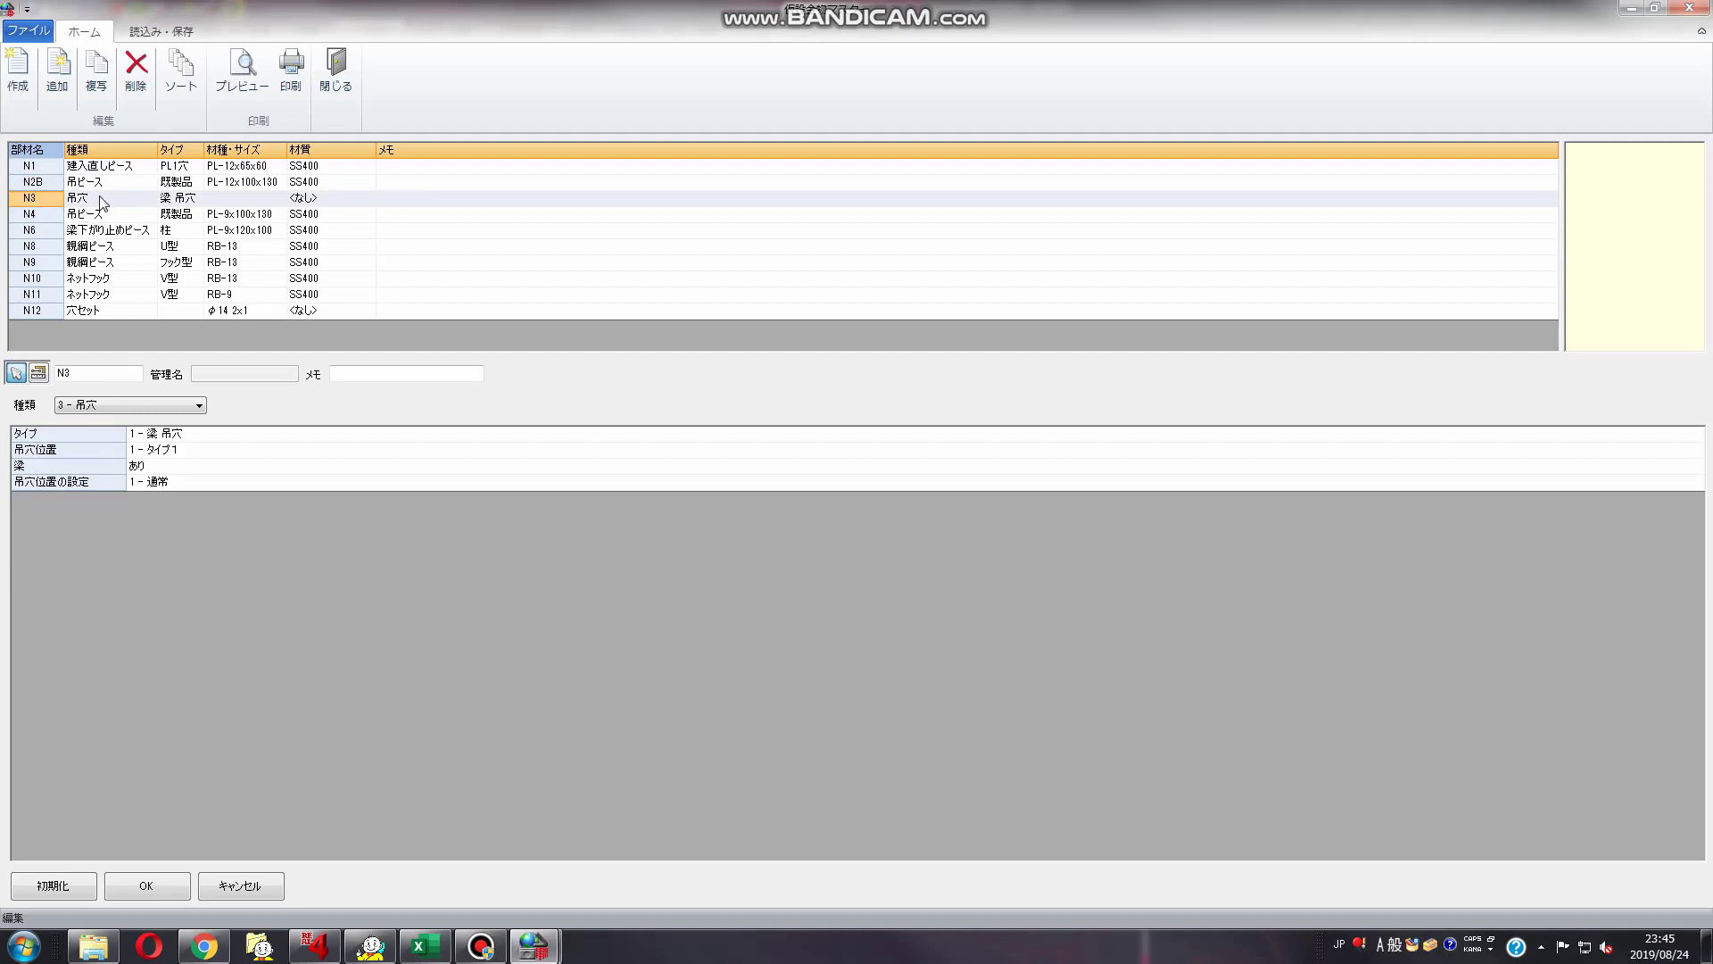
pyautogui.click(44, 214)
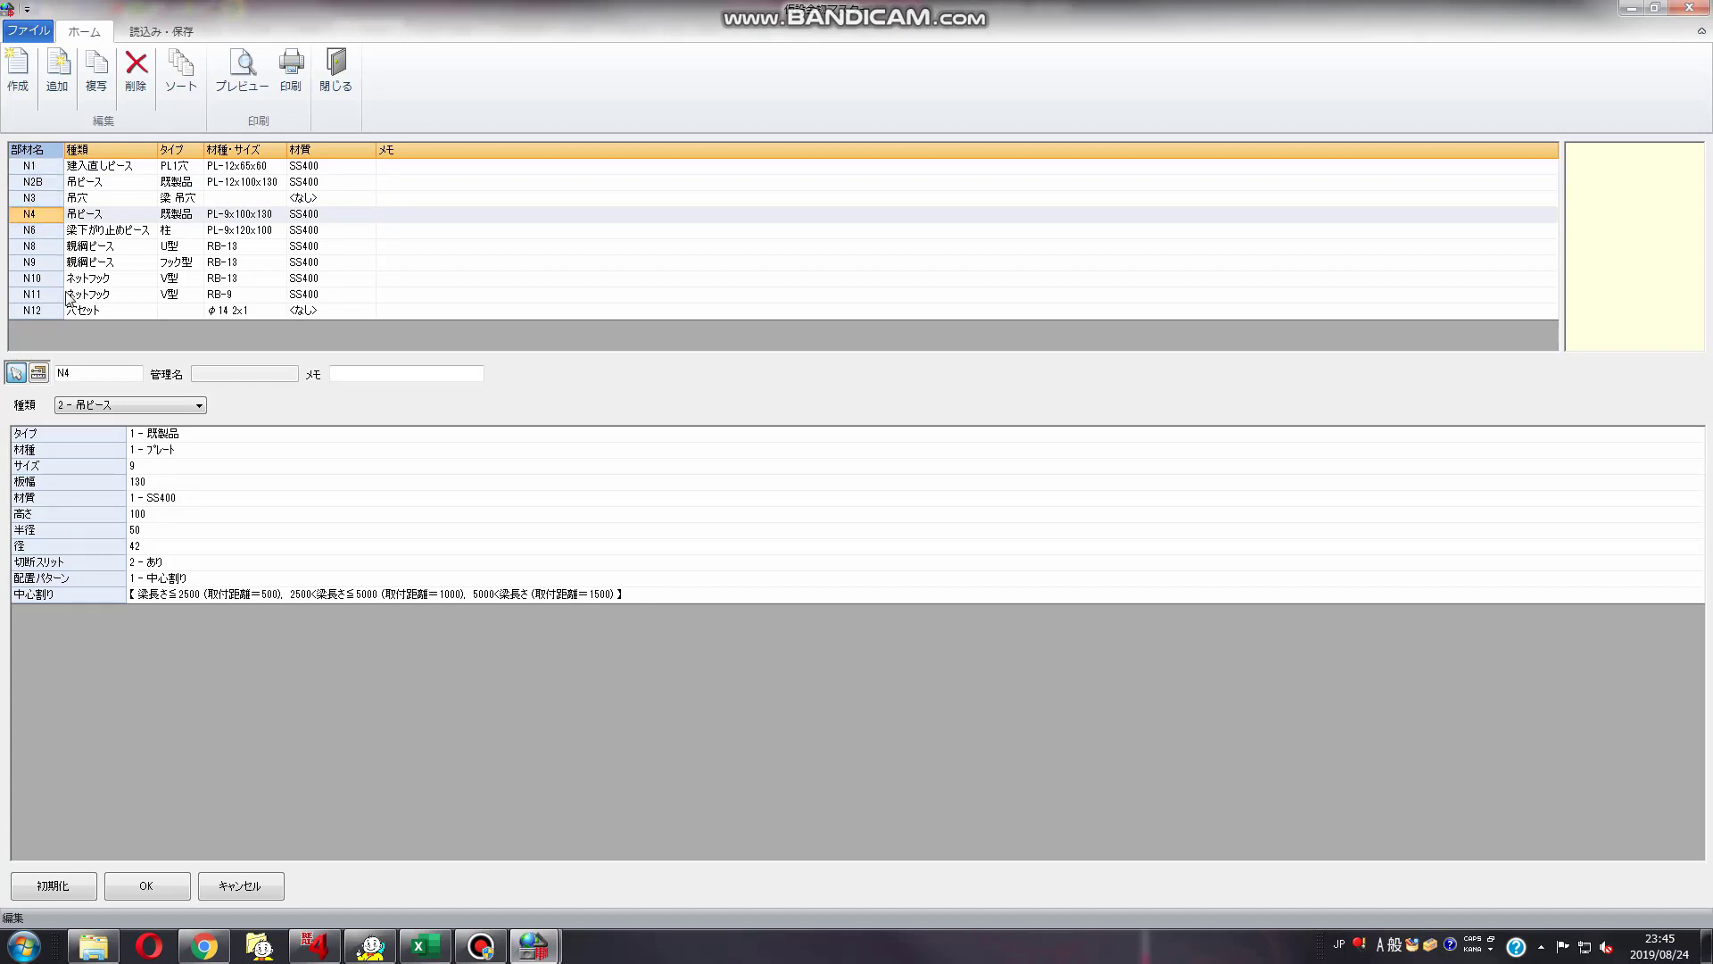
# Compare the settings of the two ネットフック members N10 and N11
pyautogui.click(34, 278)
pyautogui.click(40, 291)
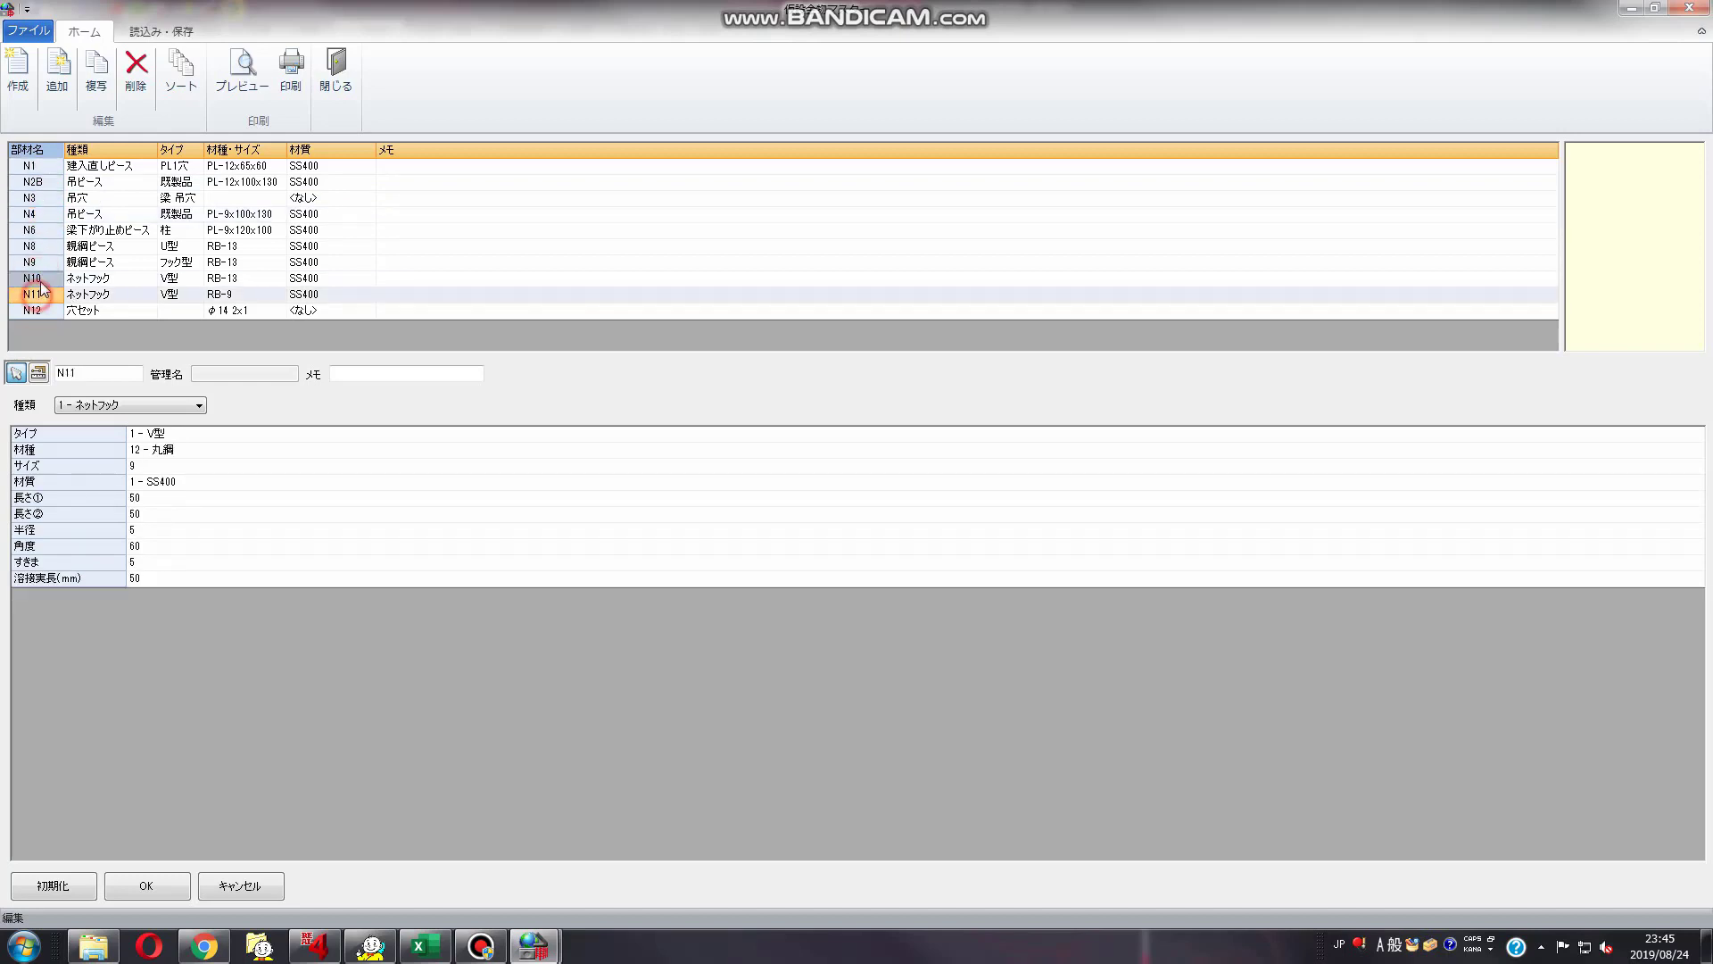
pyautogui.click(38, 279)
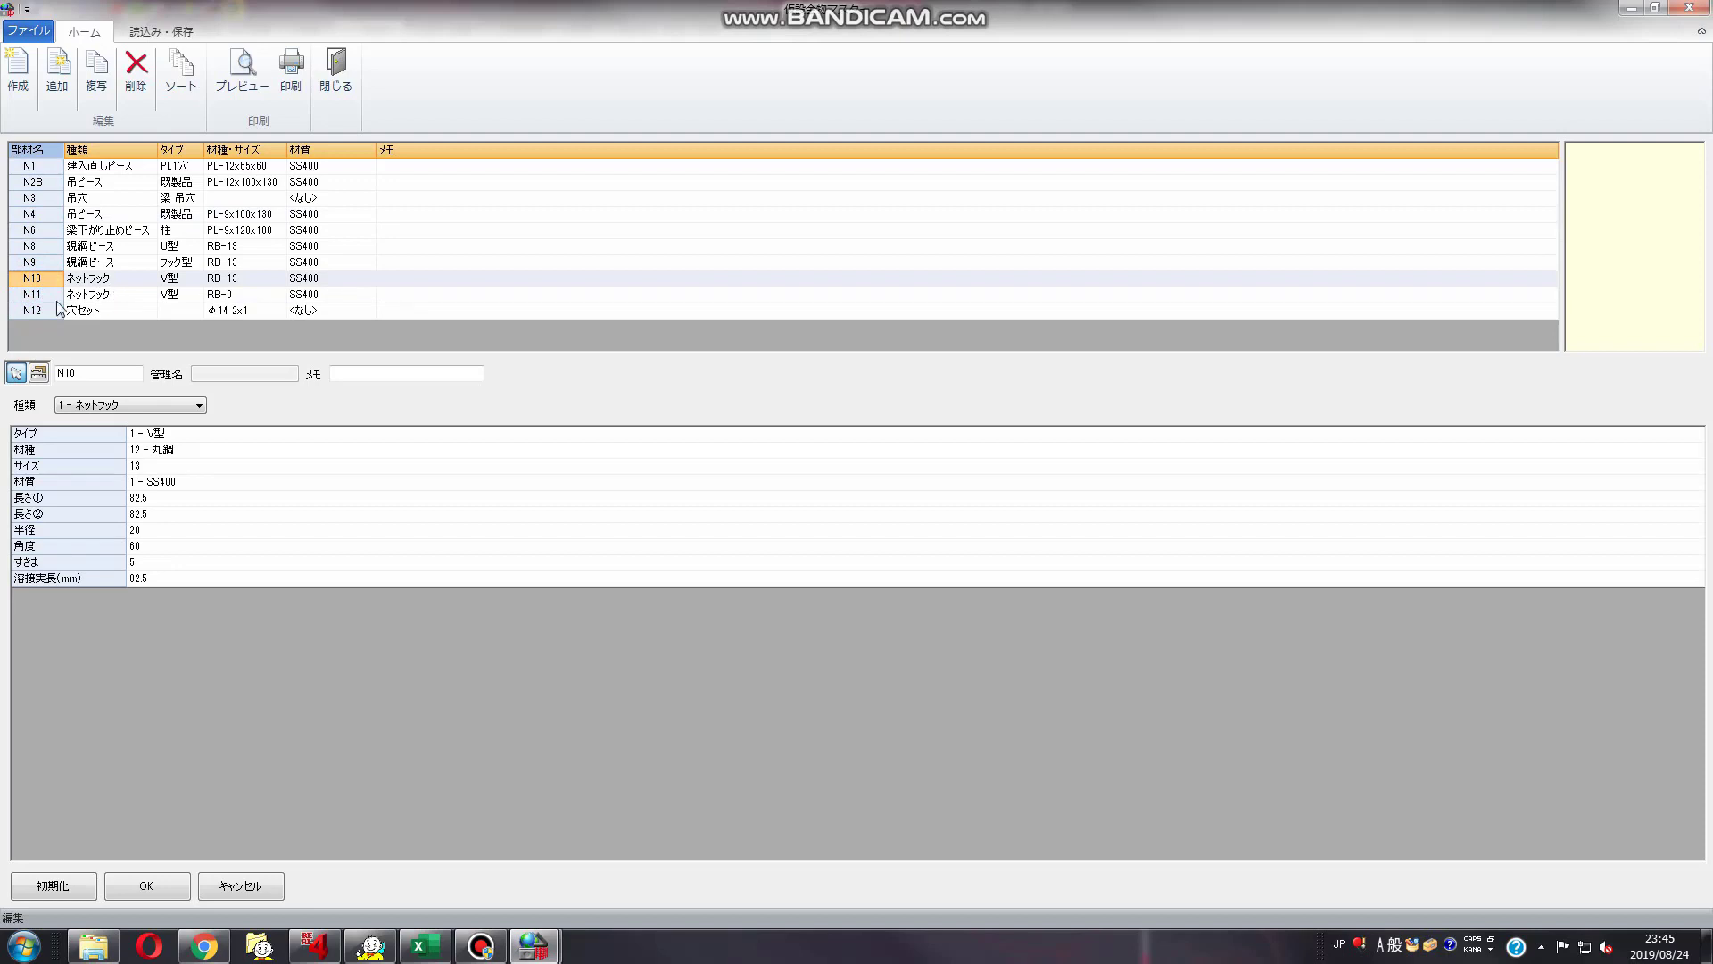
pyautogui.click(35, 294)
pyautogui.click(37, 279)
pyautogui.click(34, 293)
pyautogui.click(36, 278)
pyautogui.click(35, 294)
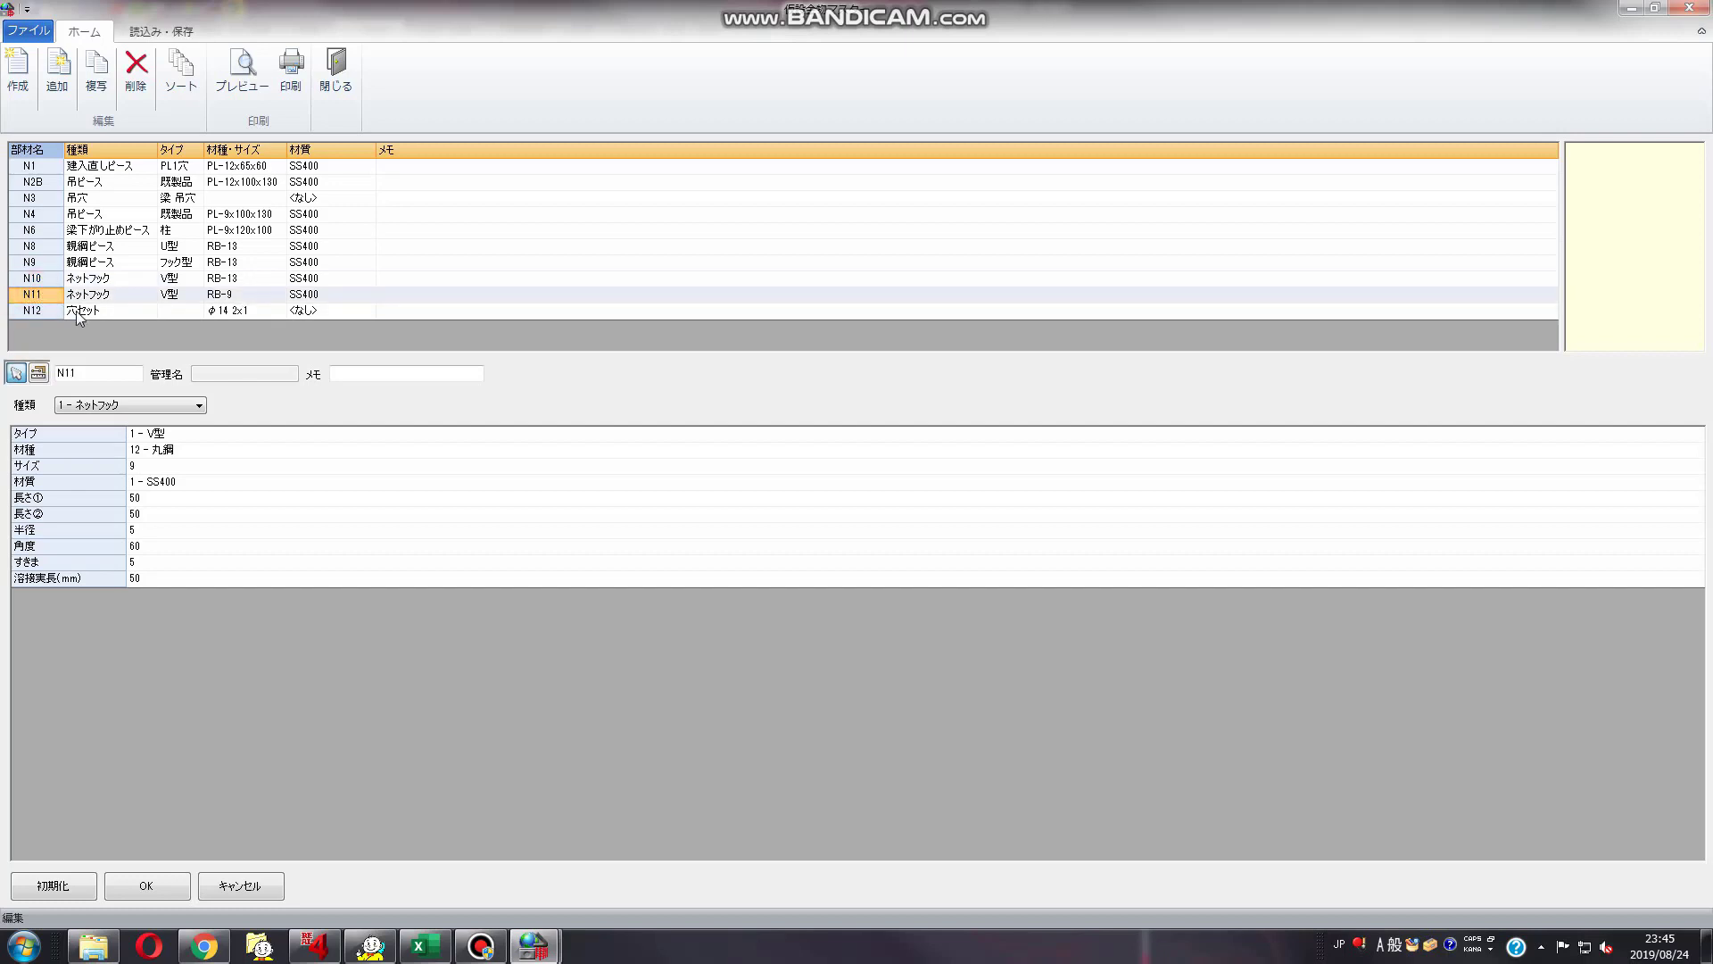
# Review the settings of the 親綱ピース, 吊穴, 梁下がり止めピース and ネットフック members in the 仮設金物 list
pyautogui.click(33, 279)
pyautogui.click(35, 263)
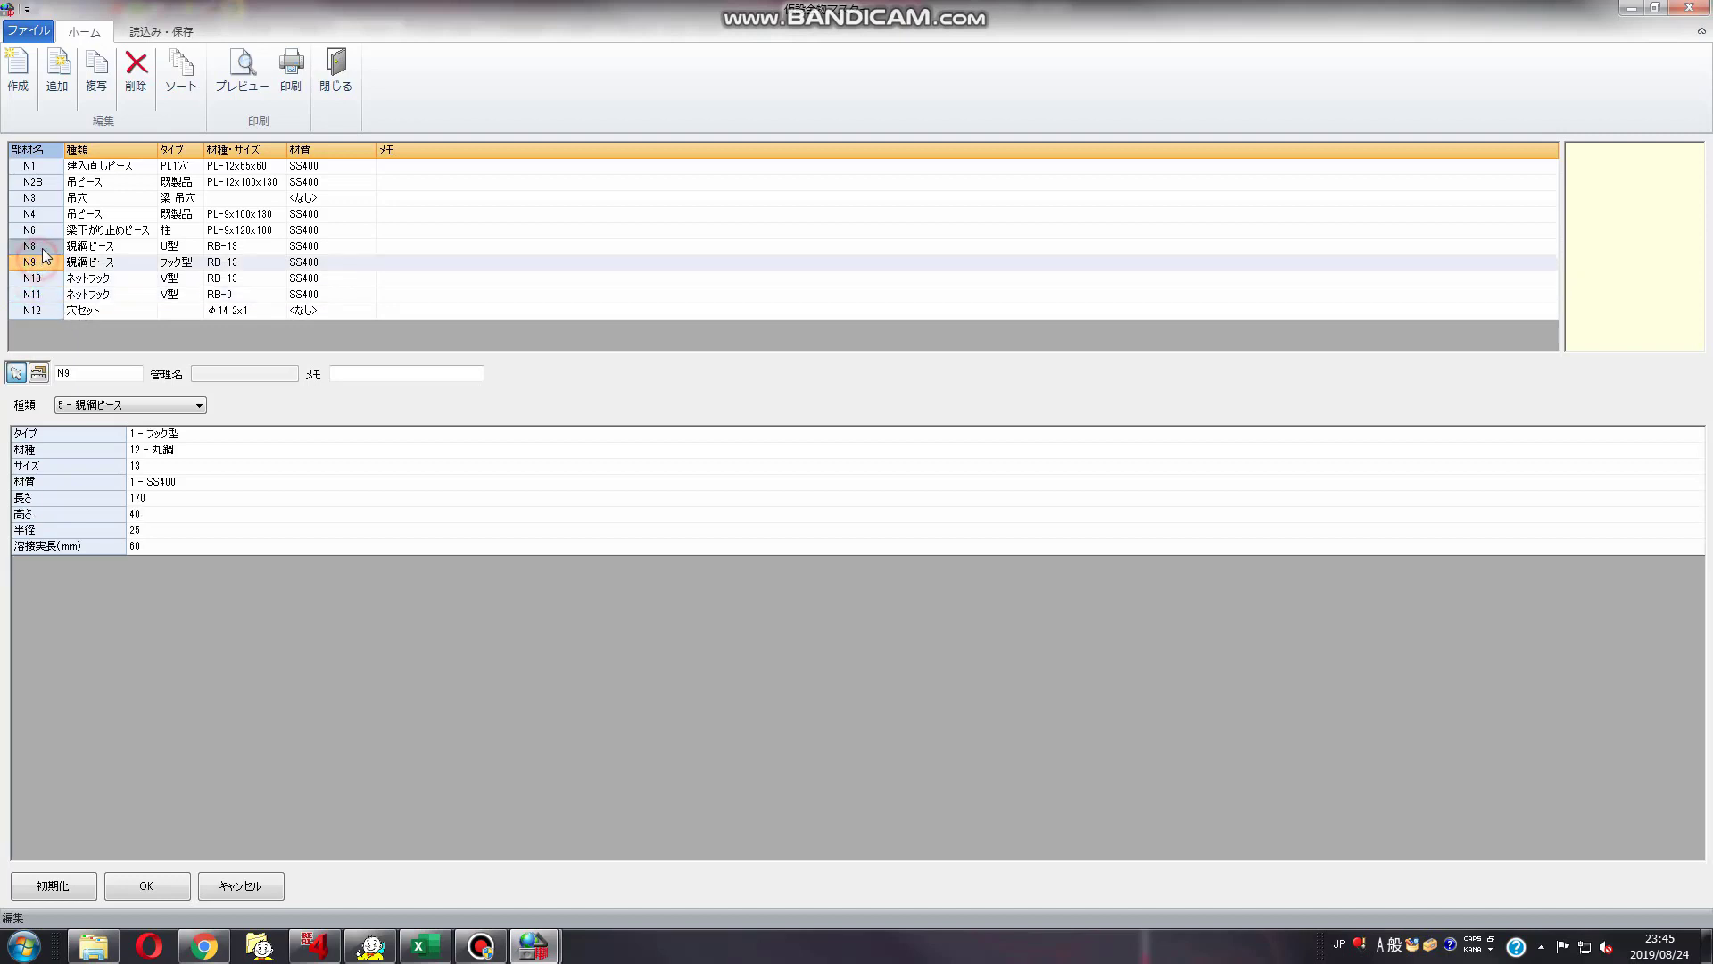
pyautogui.click(42, 249)
pyautogui.click(35, 198)
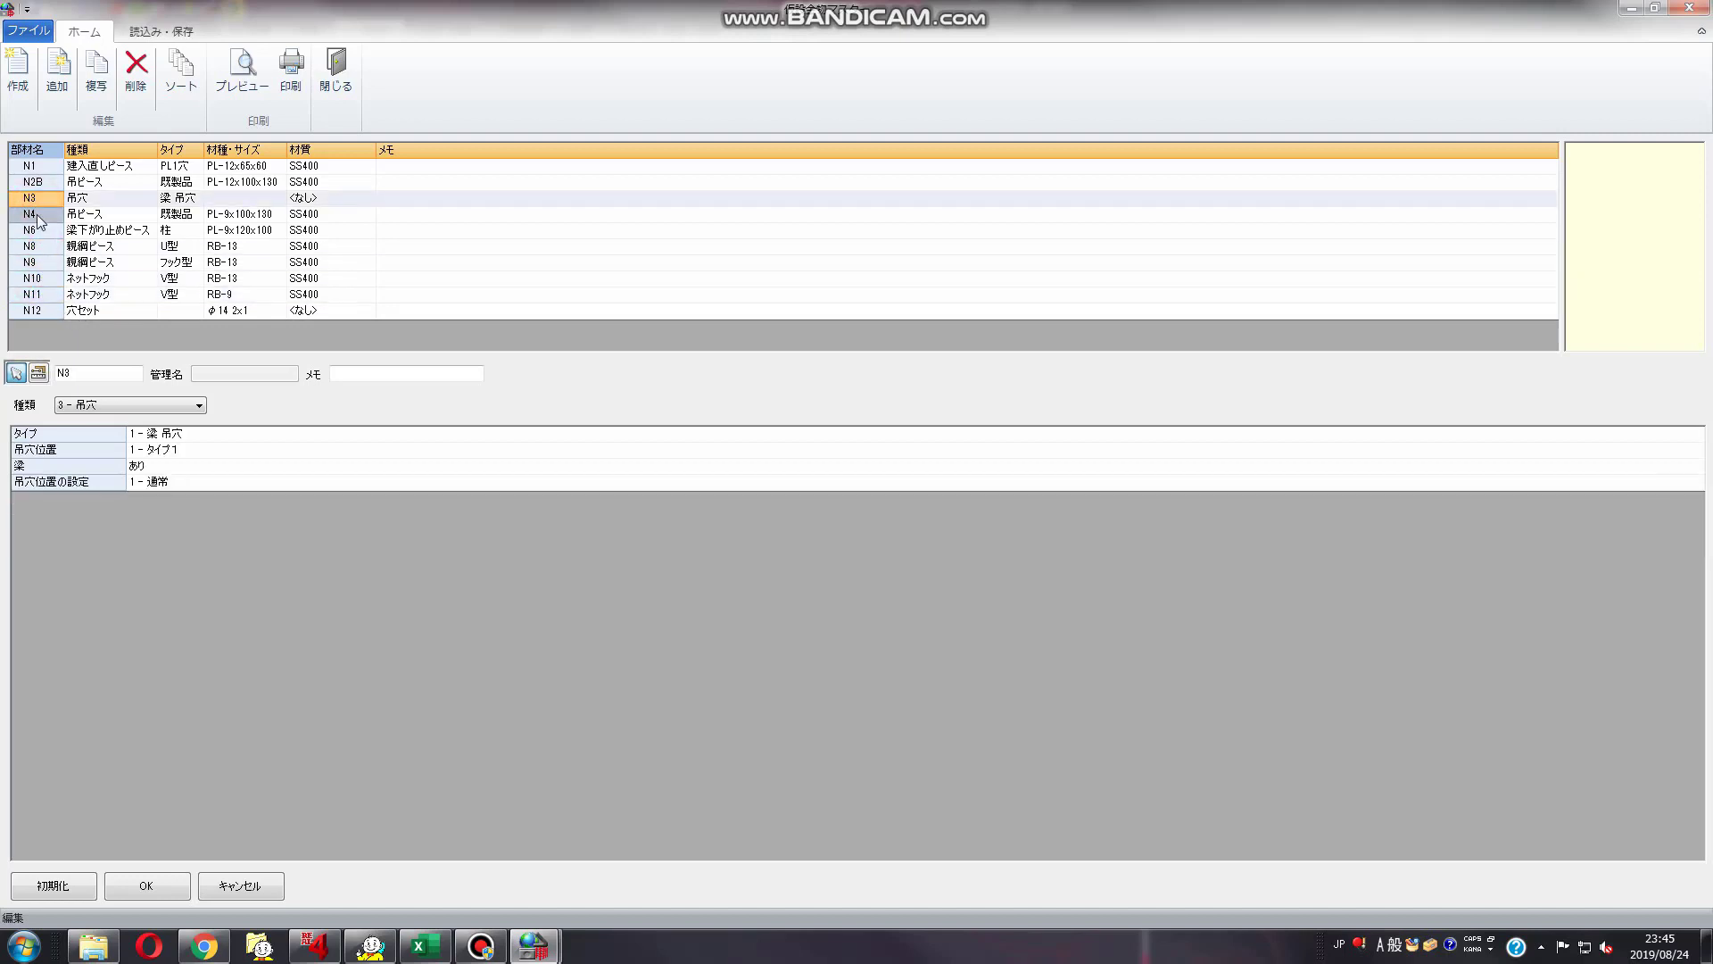
pyautogui.click(37, 231)
pyautogui.click(42, 248)
pyautogui.click(45, 293)
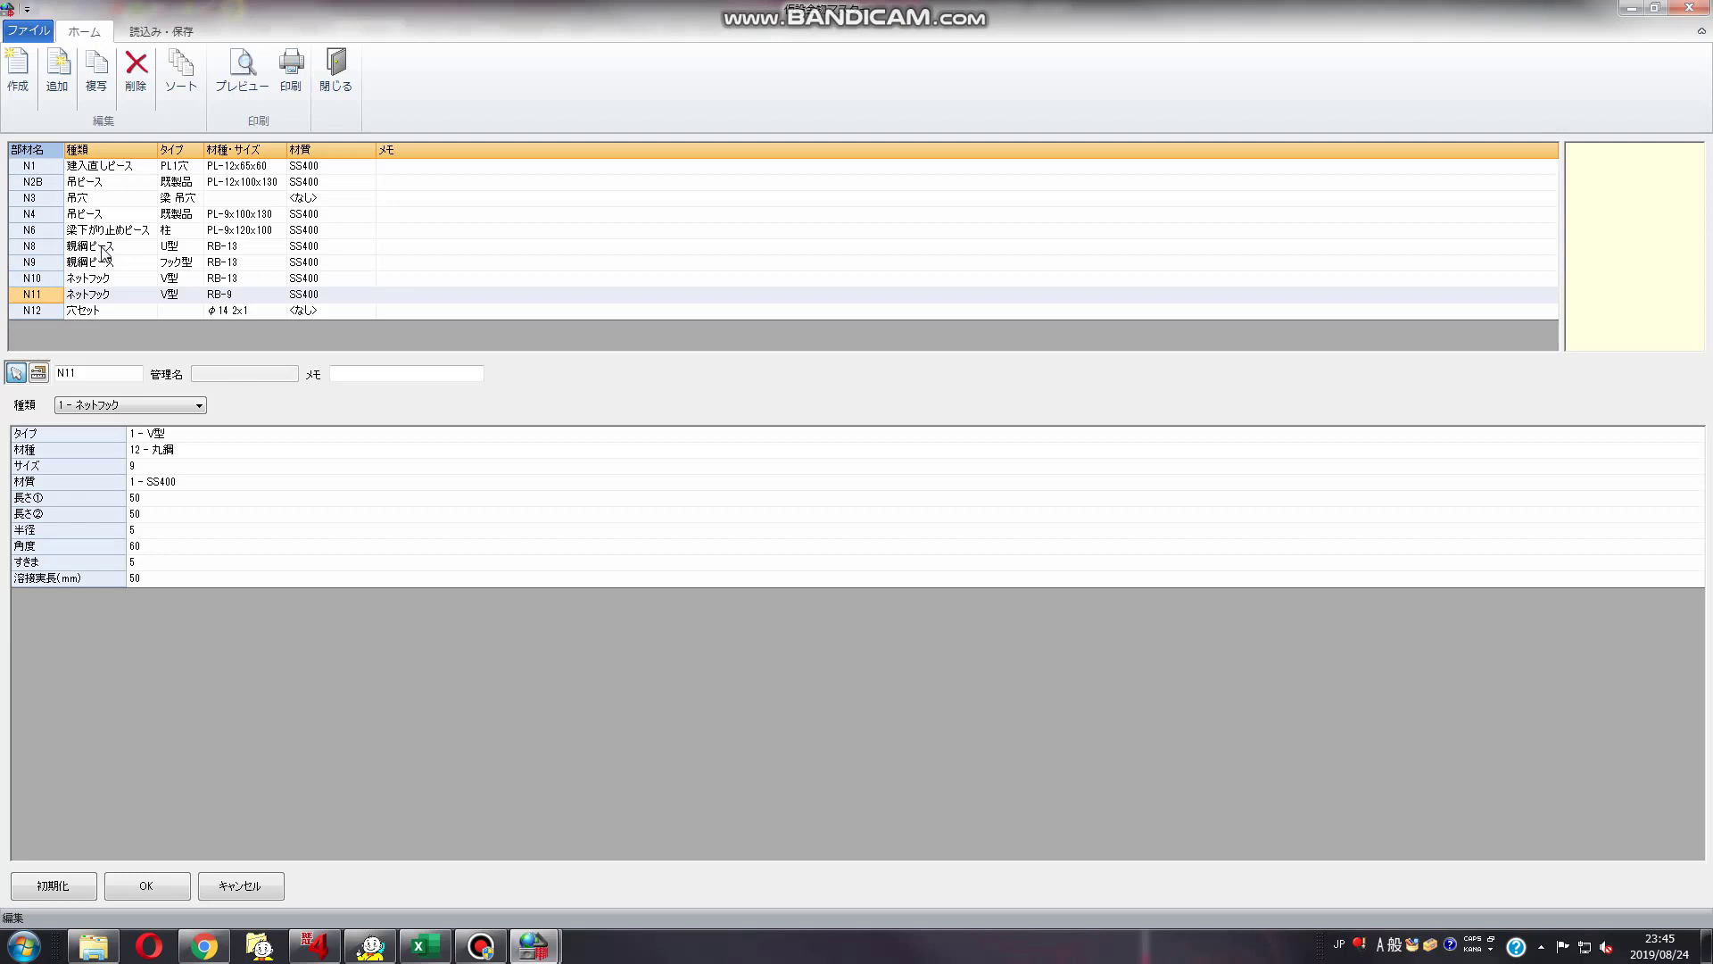
# Examine the 材種, サイズ, 板幅, 材質, 高さ, 半径 and 径 settings of the N2B 吊ピース with their reference diagrams
pyautogui.click(40, 182)
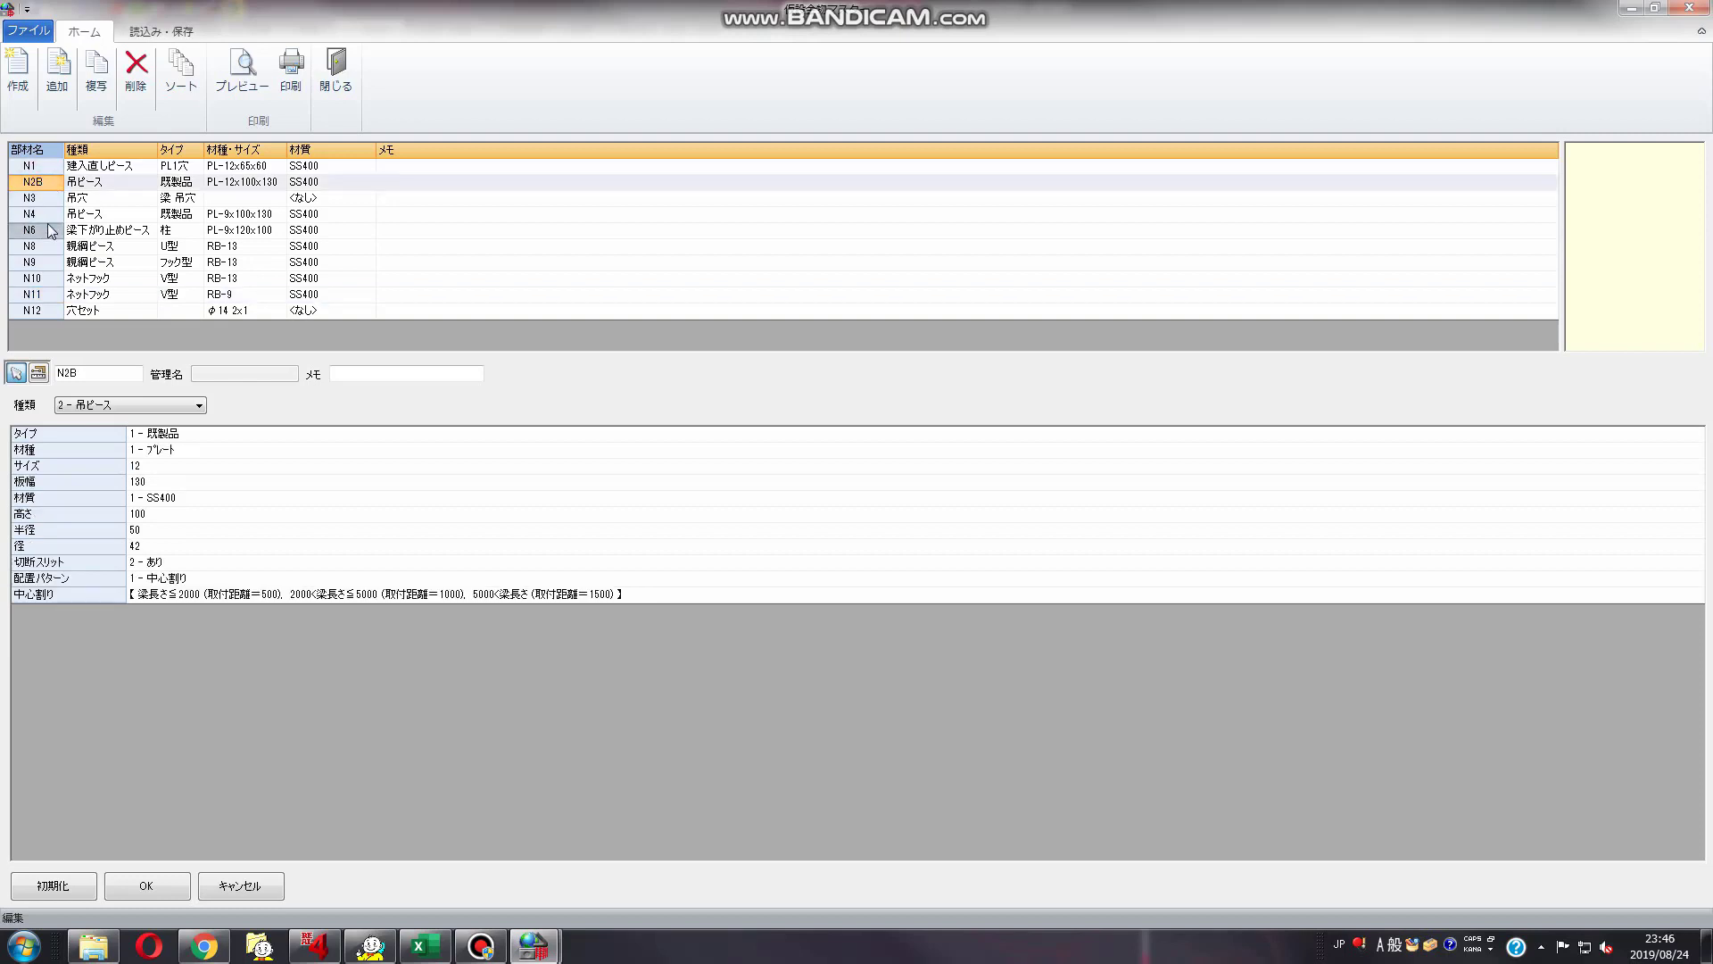
pyautogui.click(40, 451)
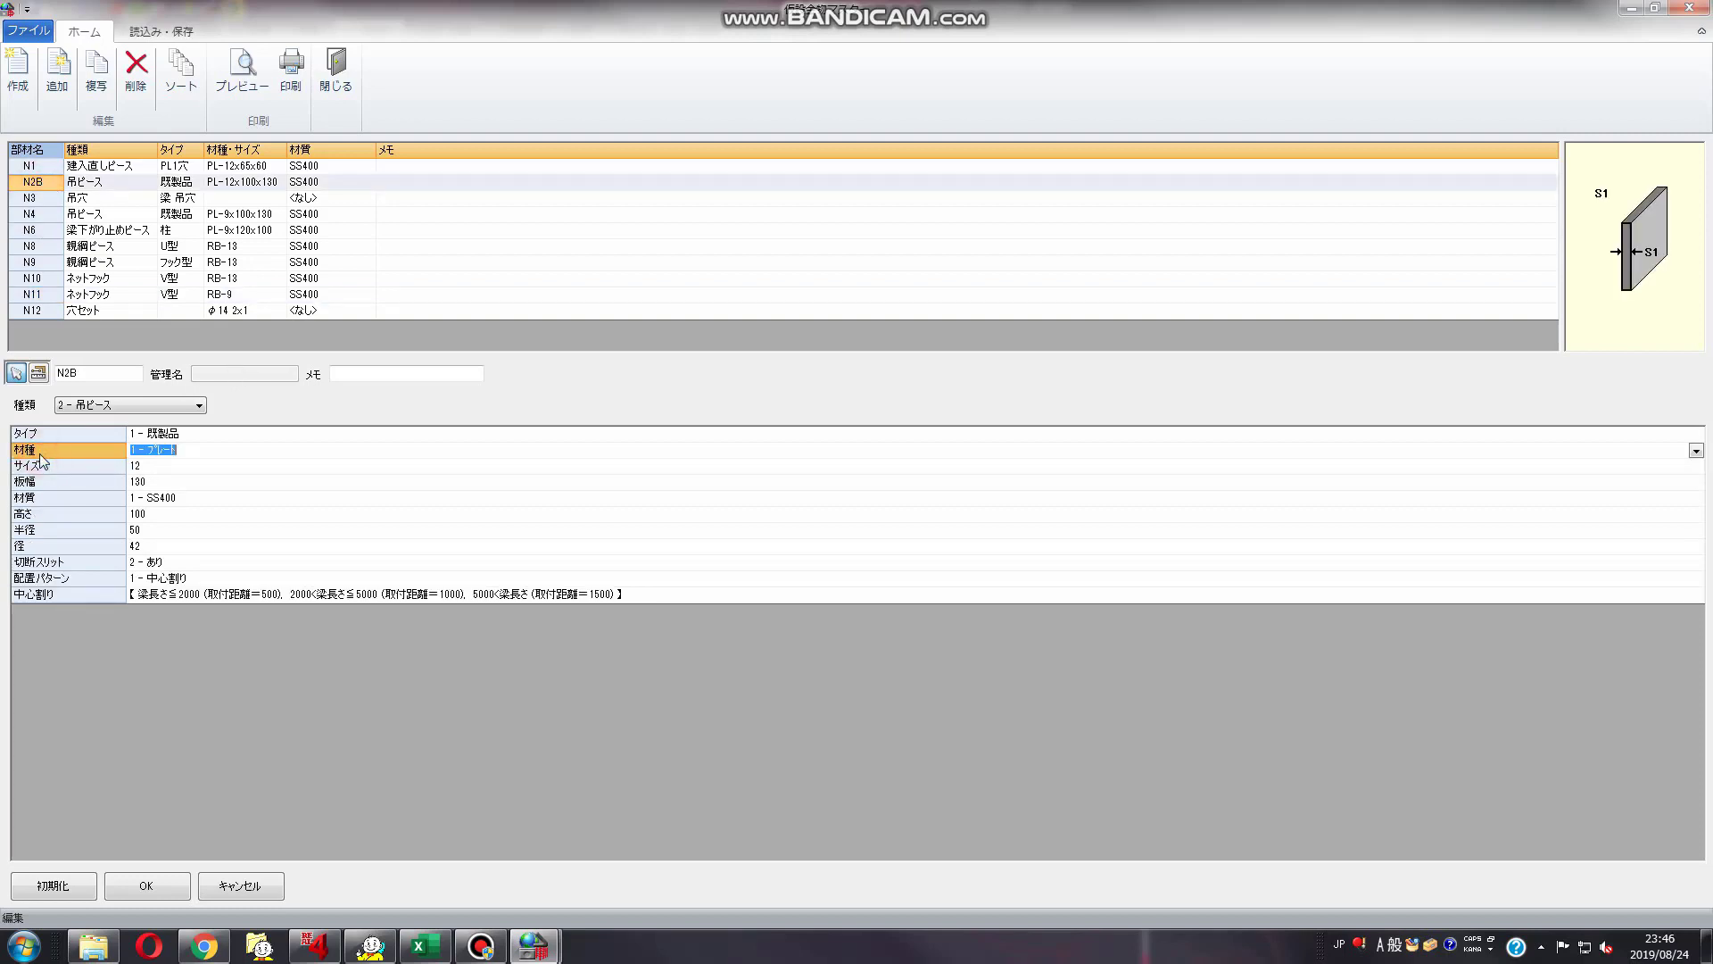
pyautogui.click(44, 465)
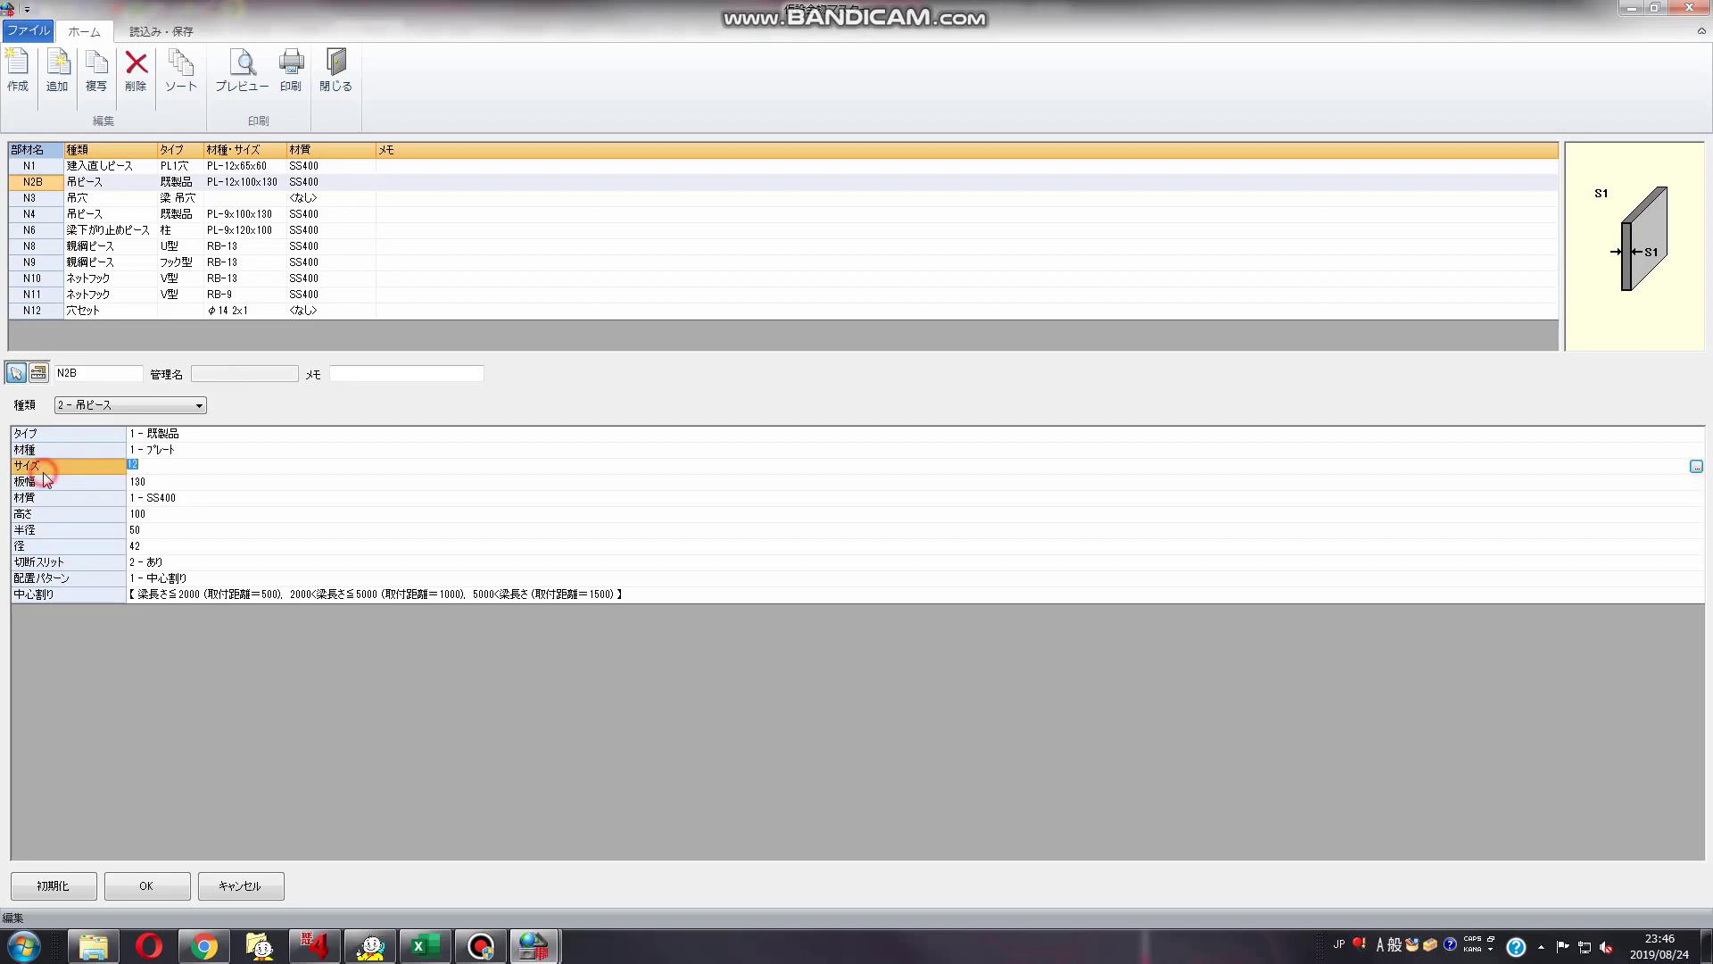
pyautogui.click(46, 482)
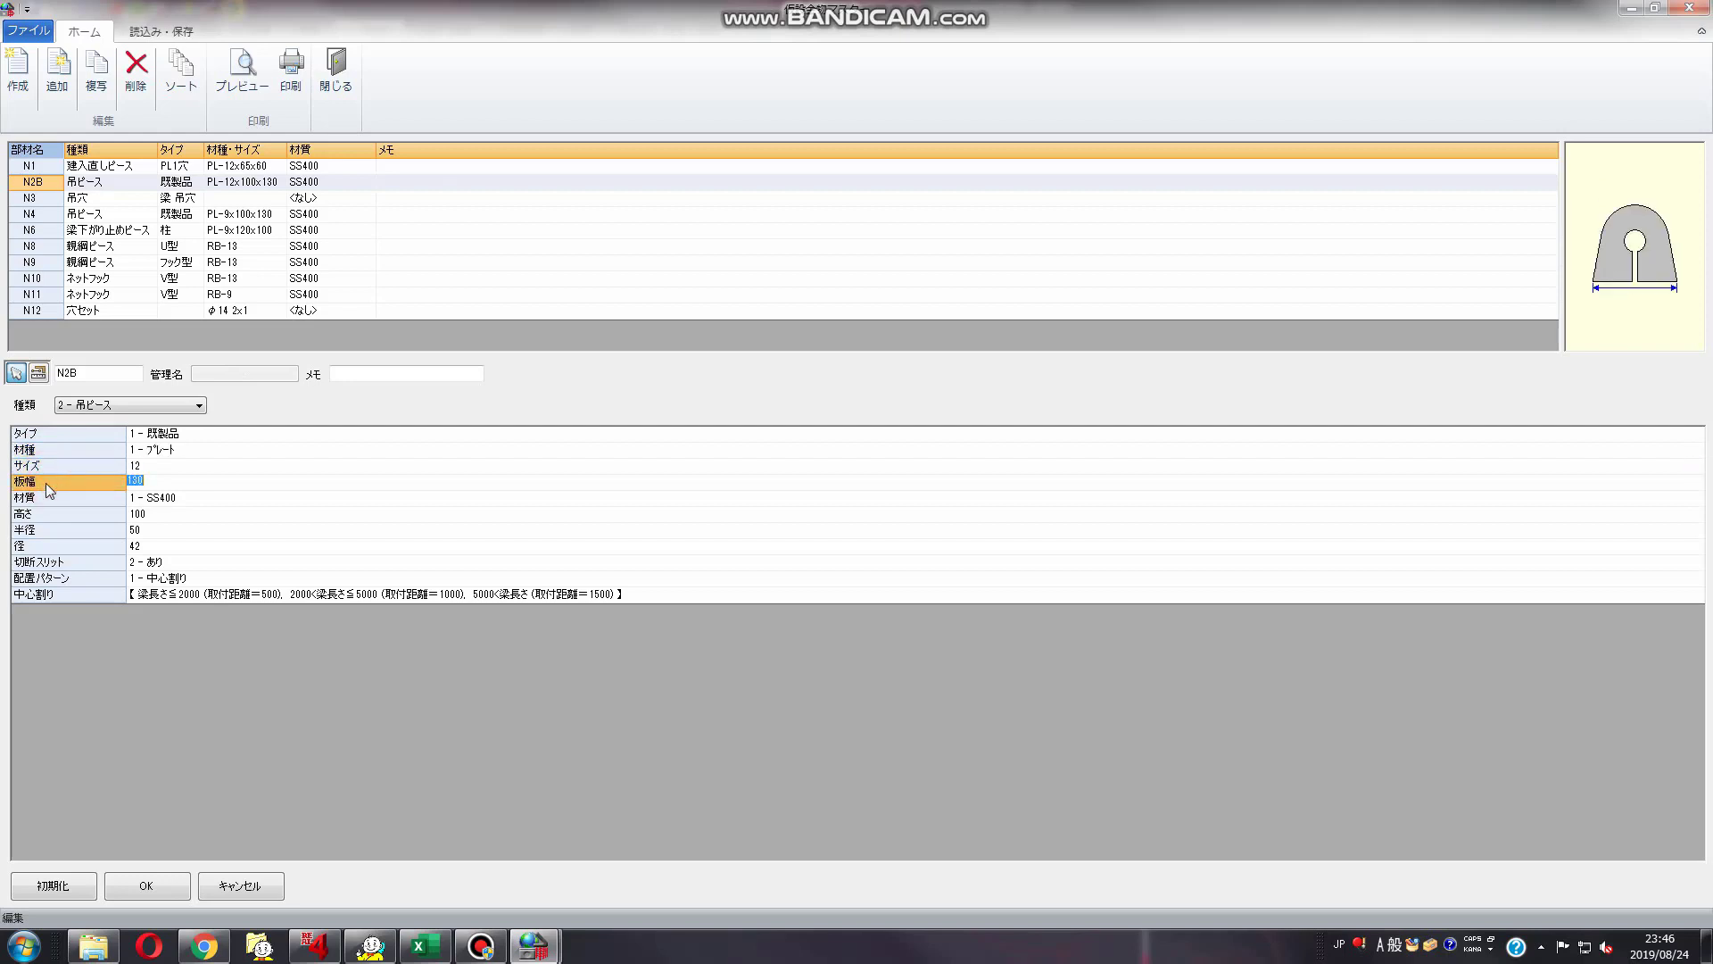
pyautogui.click(46, 496)
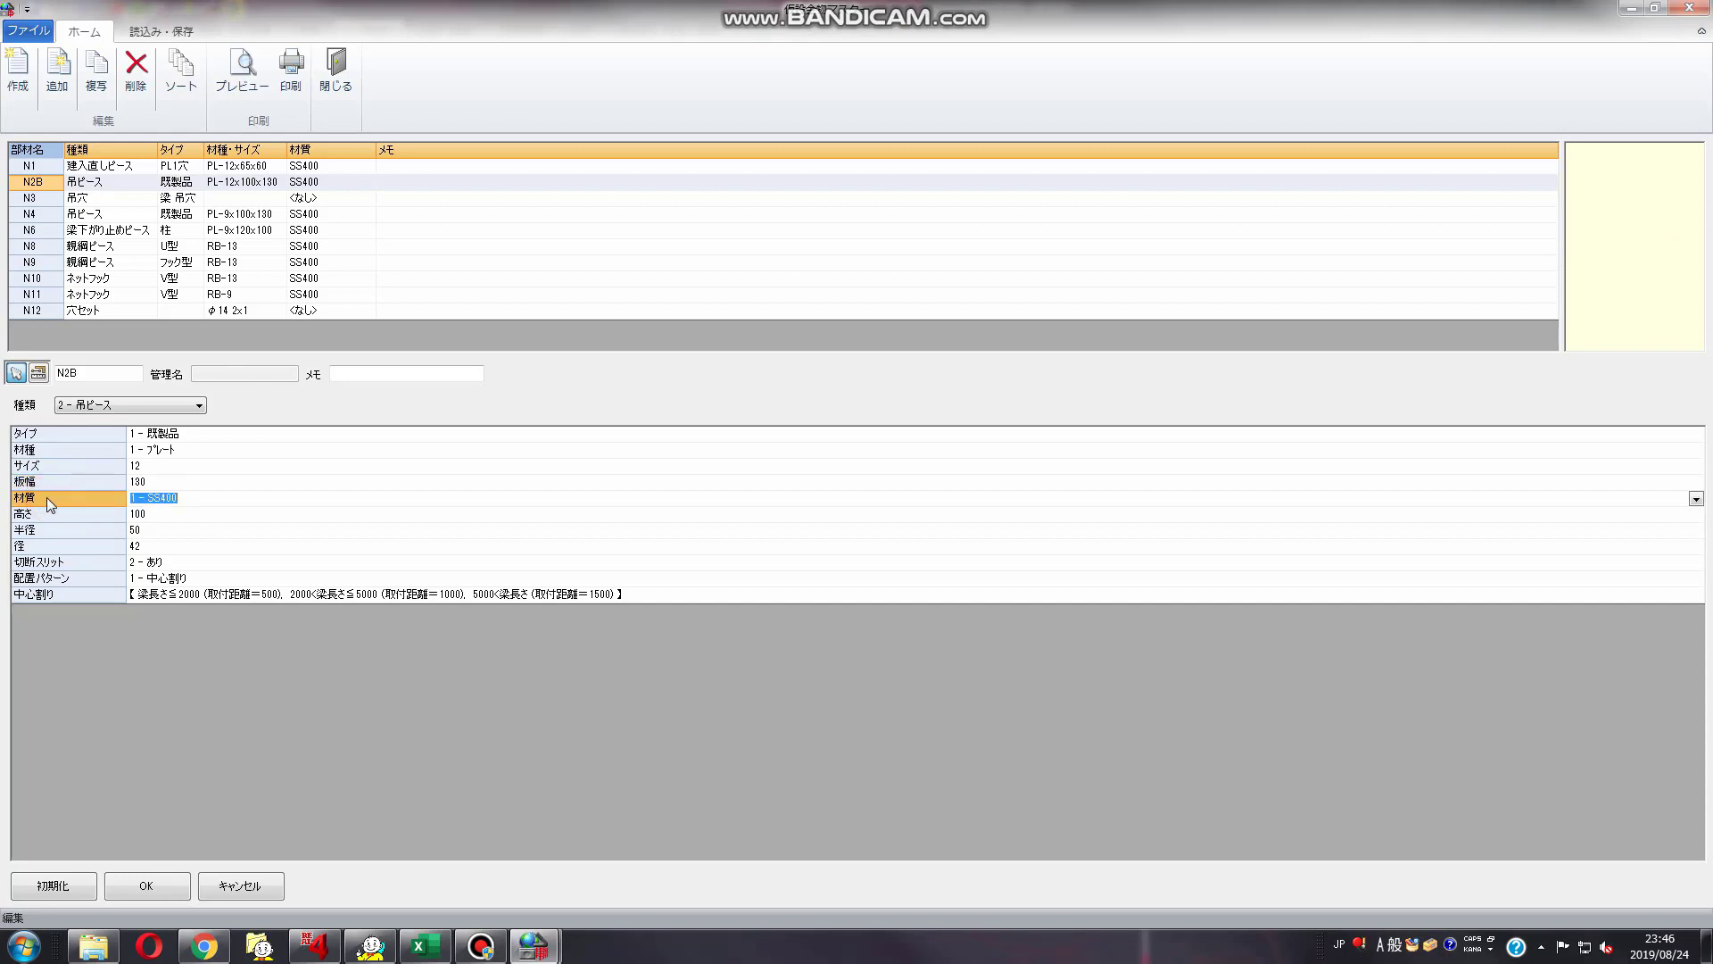
pyautogui.click(48, 513)
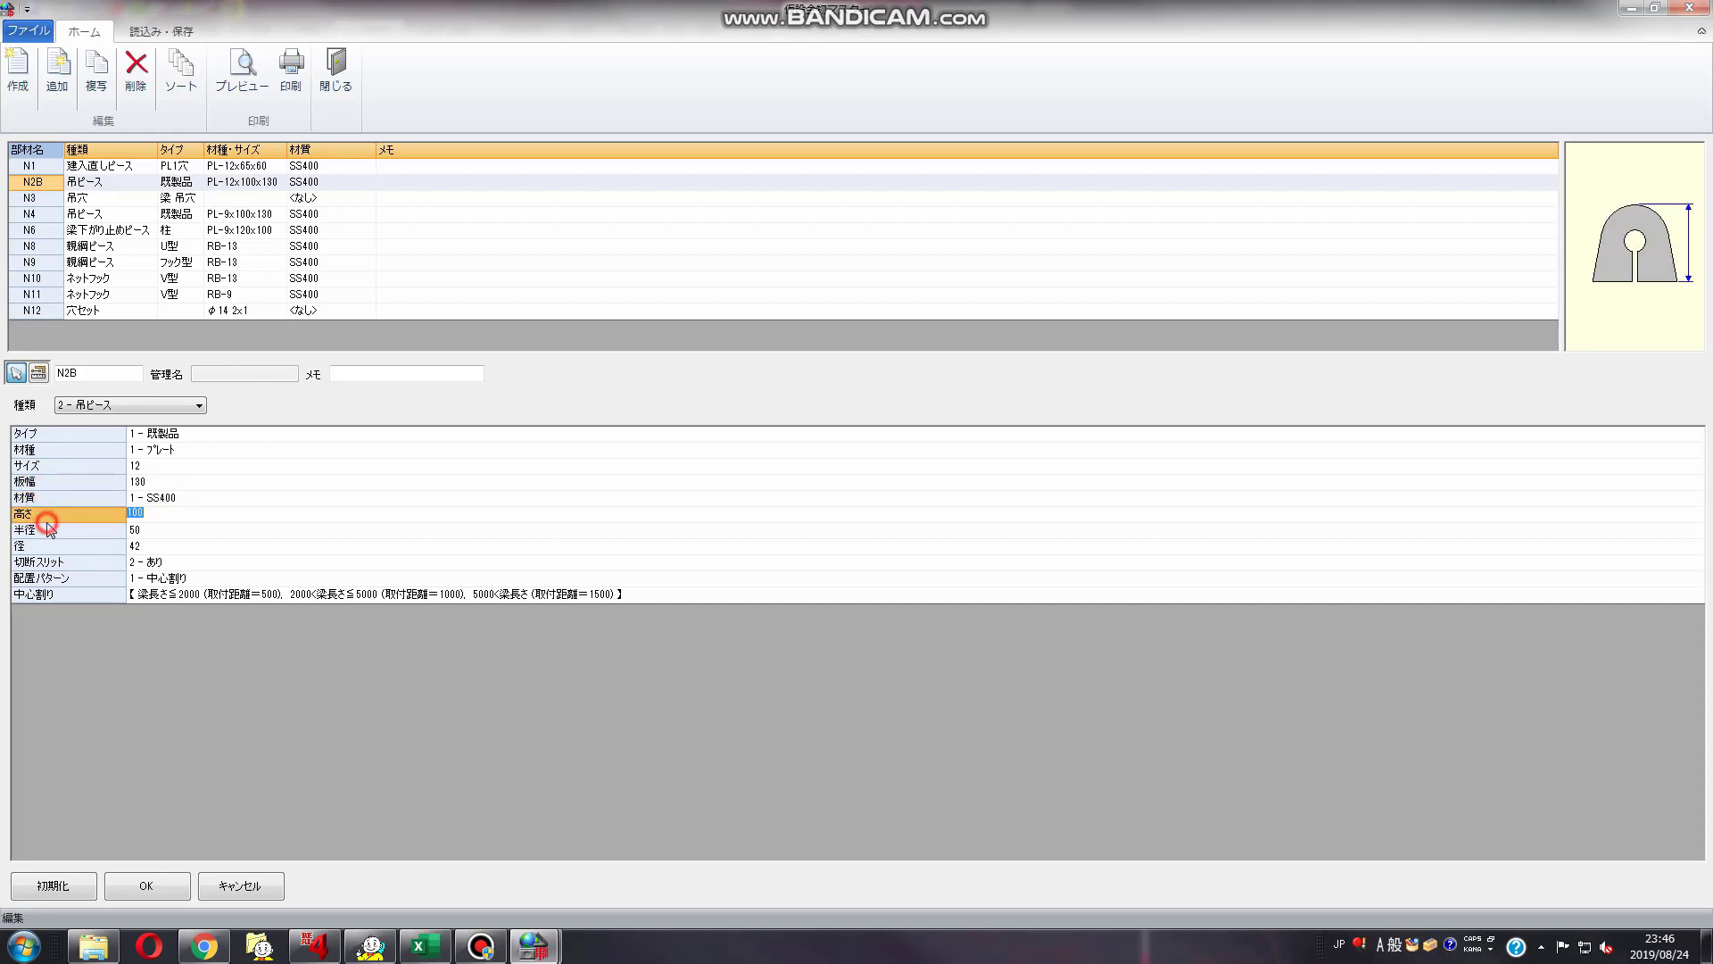
pyautogui.click(56, 530)
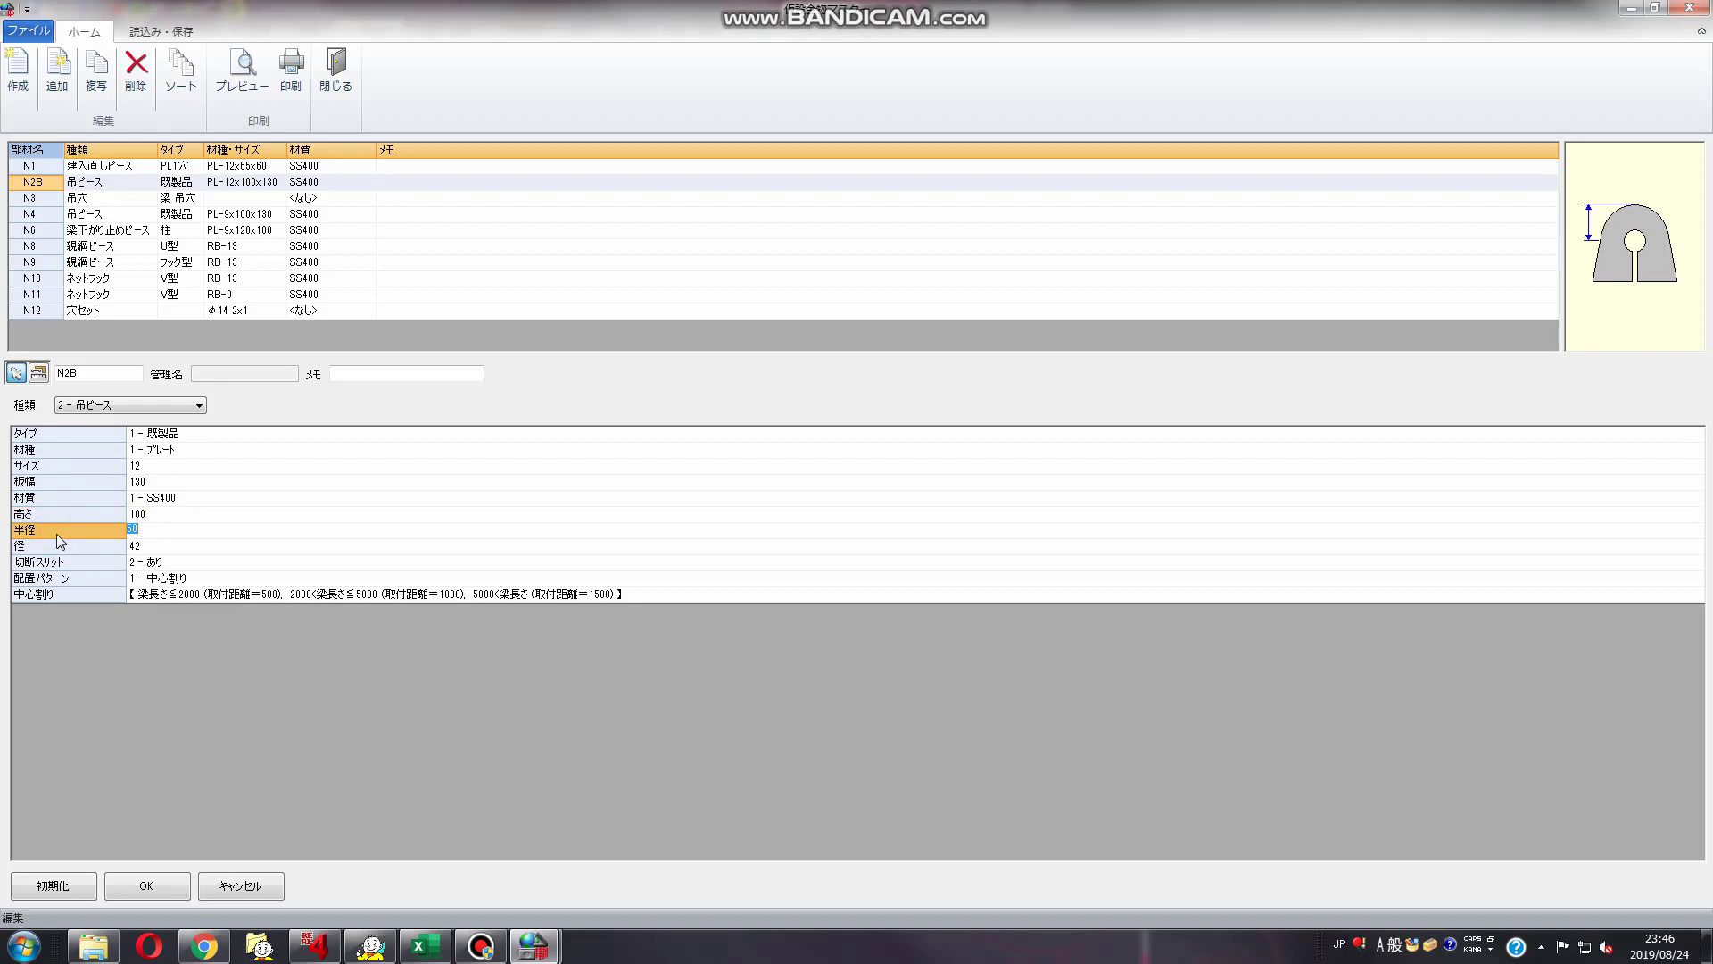
pyautogui.click(58, 545)
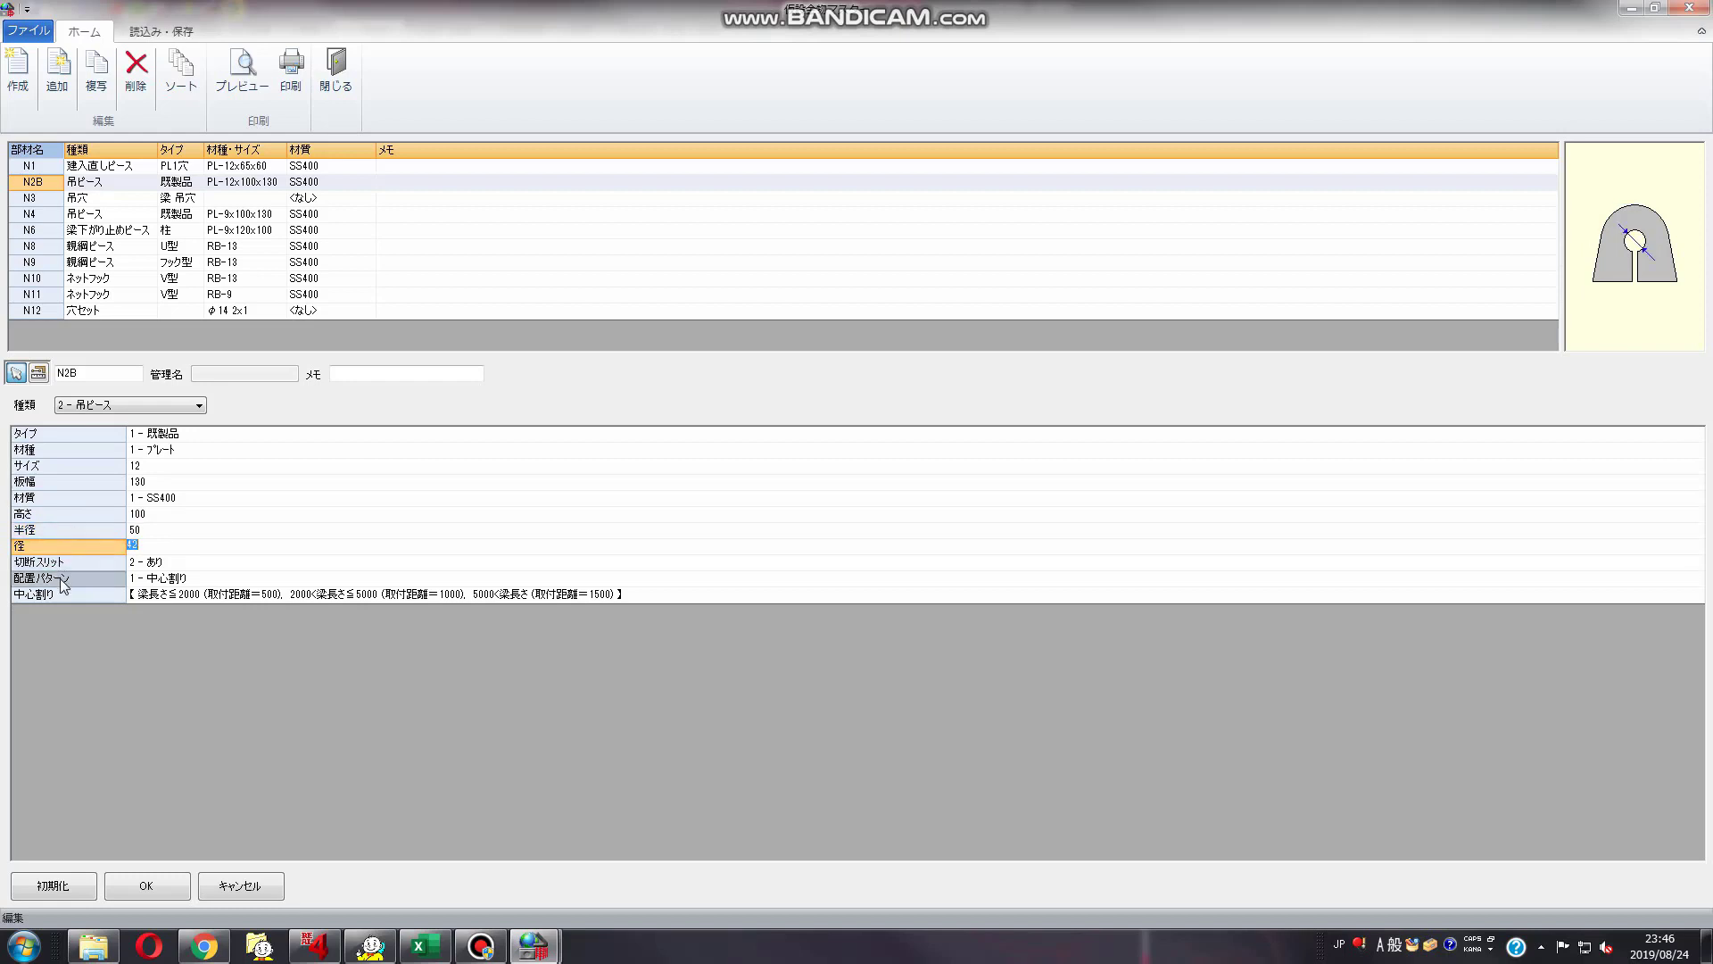
# Examine the 切断スリット, 配置パターン and 中心割り settings of the N2B 吊ピース, dismissing the Windows colour-scheme notice
pyautogui.click(55, 594)
pyautogui.click(60, 564)
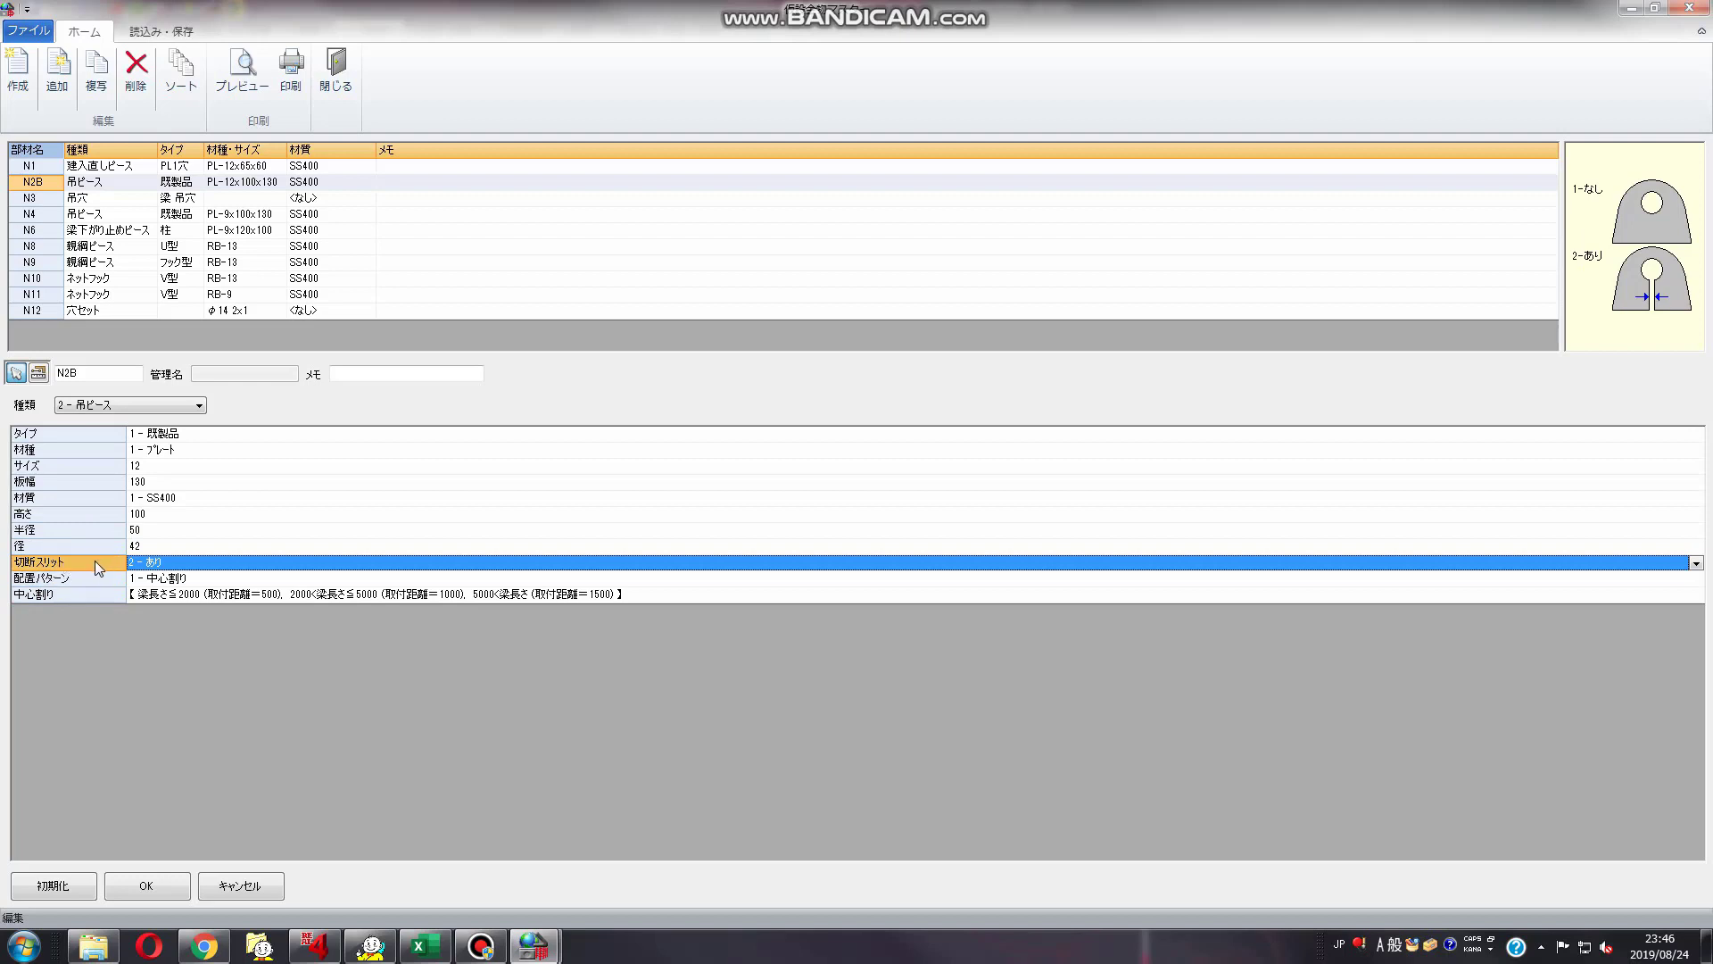
pyautogui.click(62, 579)
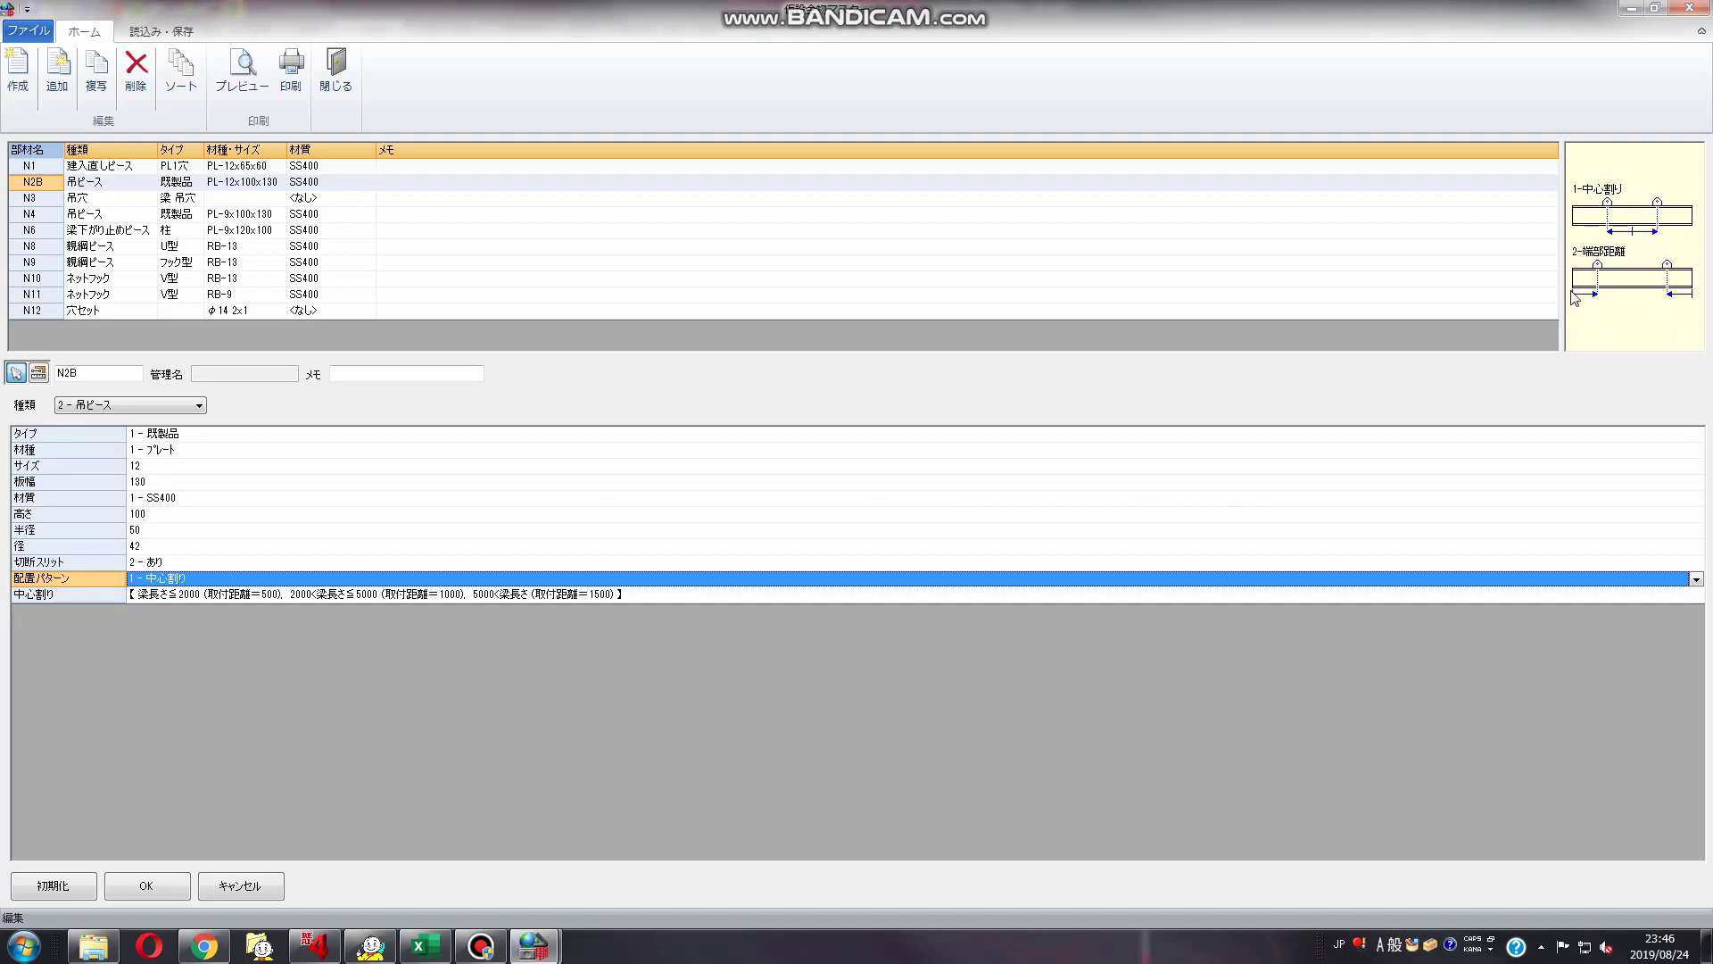
pyautogui.click(82, 591)
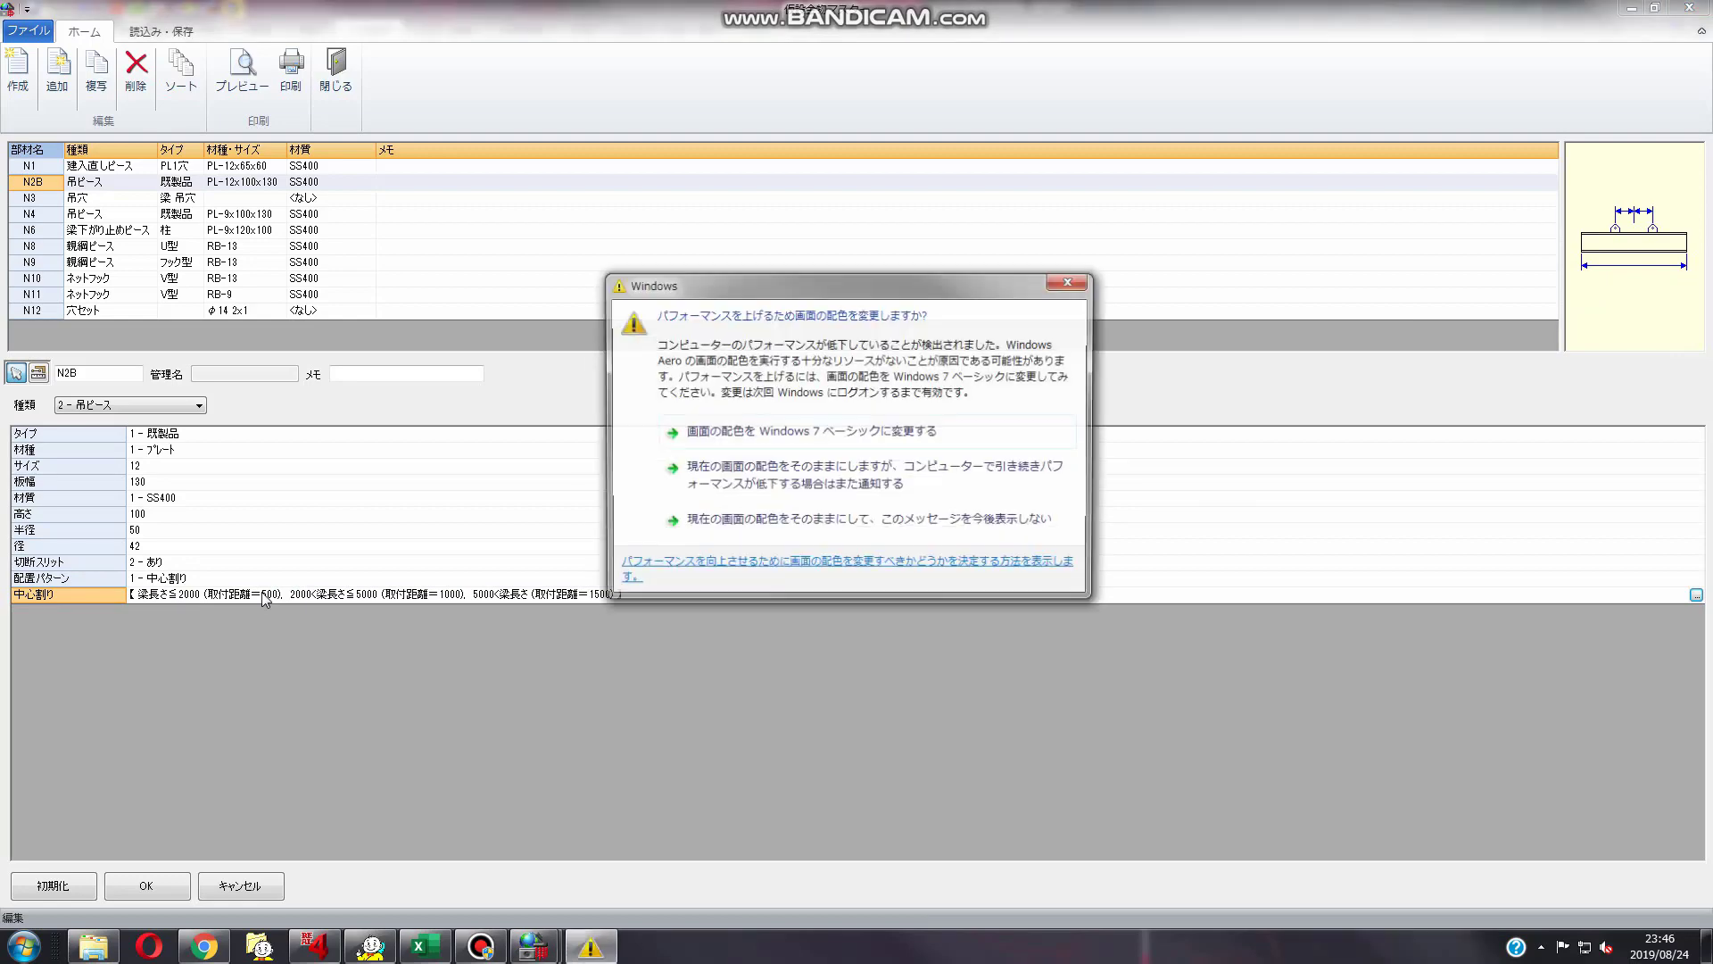
pyautogui.click(1067, 282)
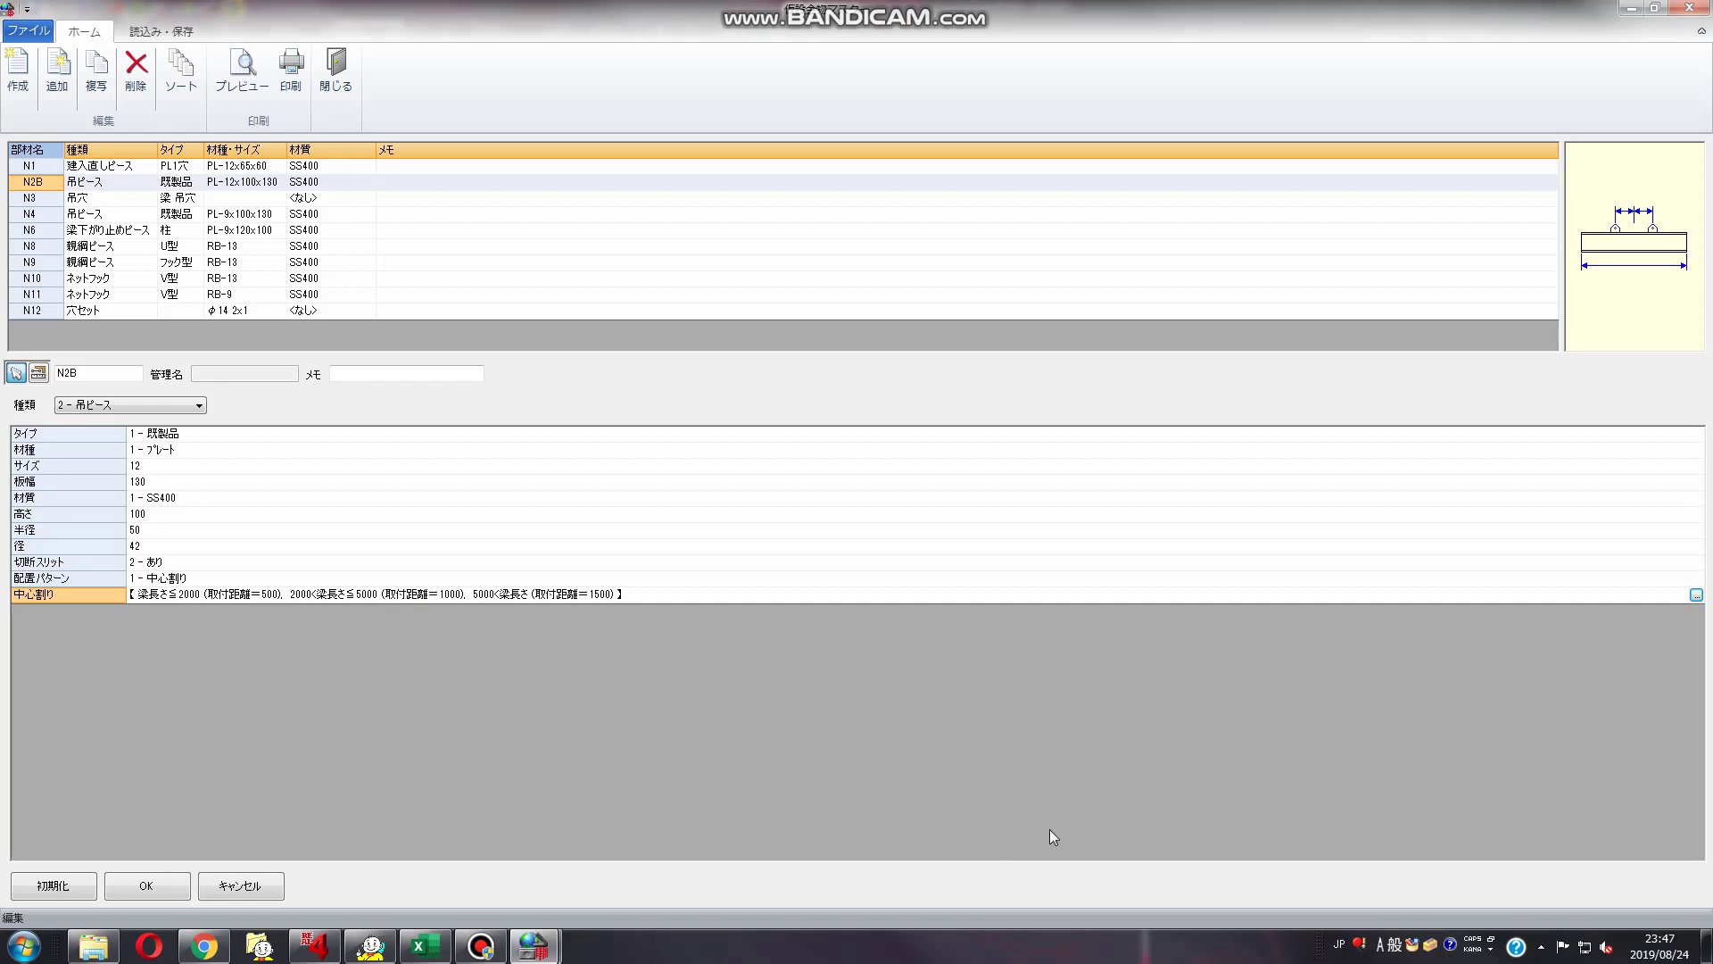
# View the N3 吊穴 settings and recheck the size, height and width fields of the N2B 吊ピース
pyautogui.click(40, 198)
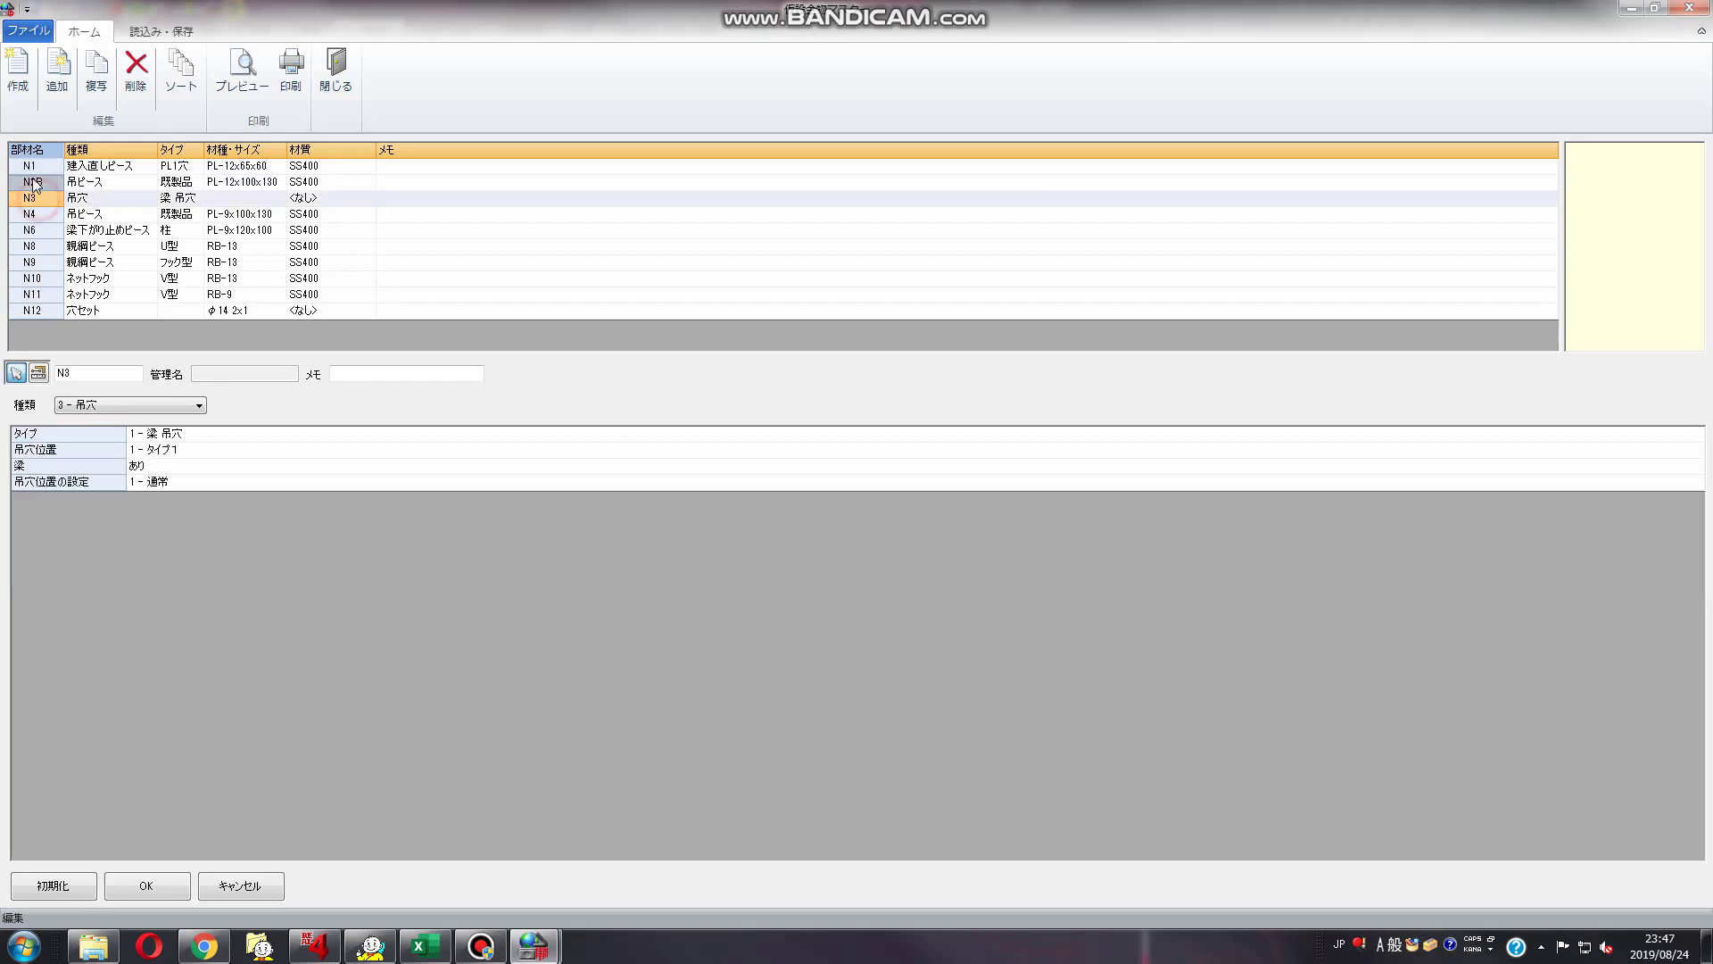
pyautogui.click(33, 183)
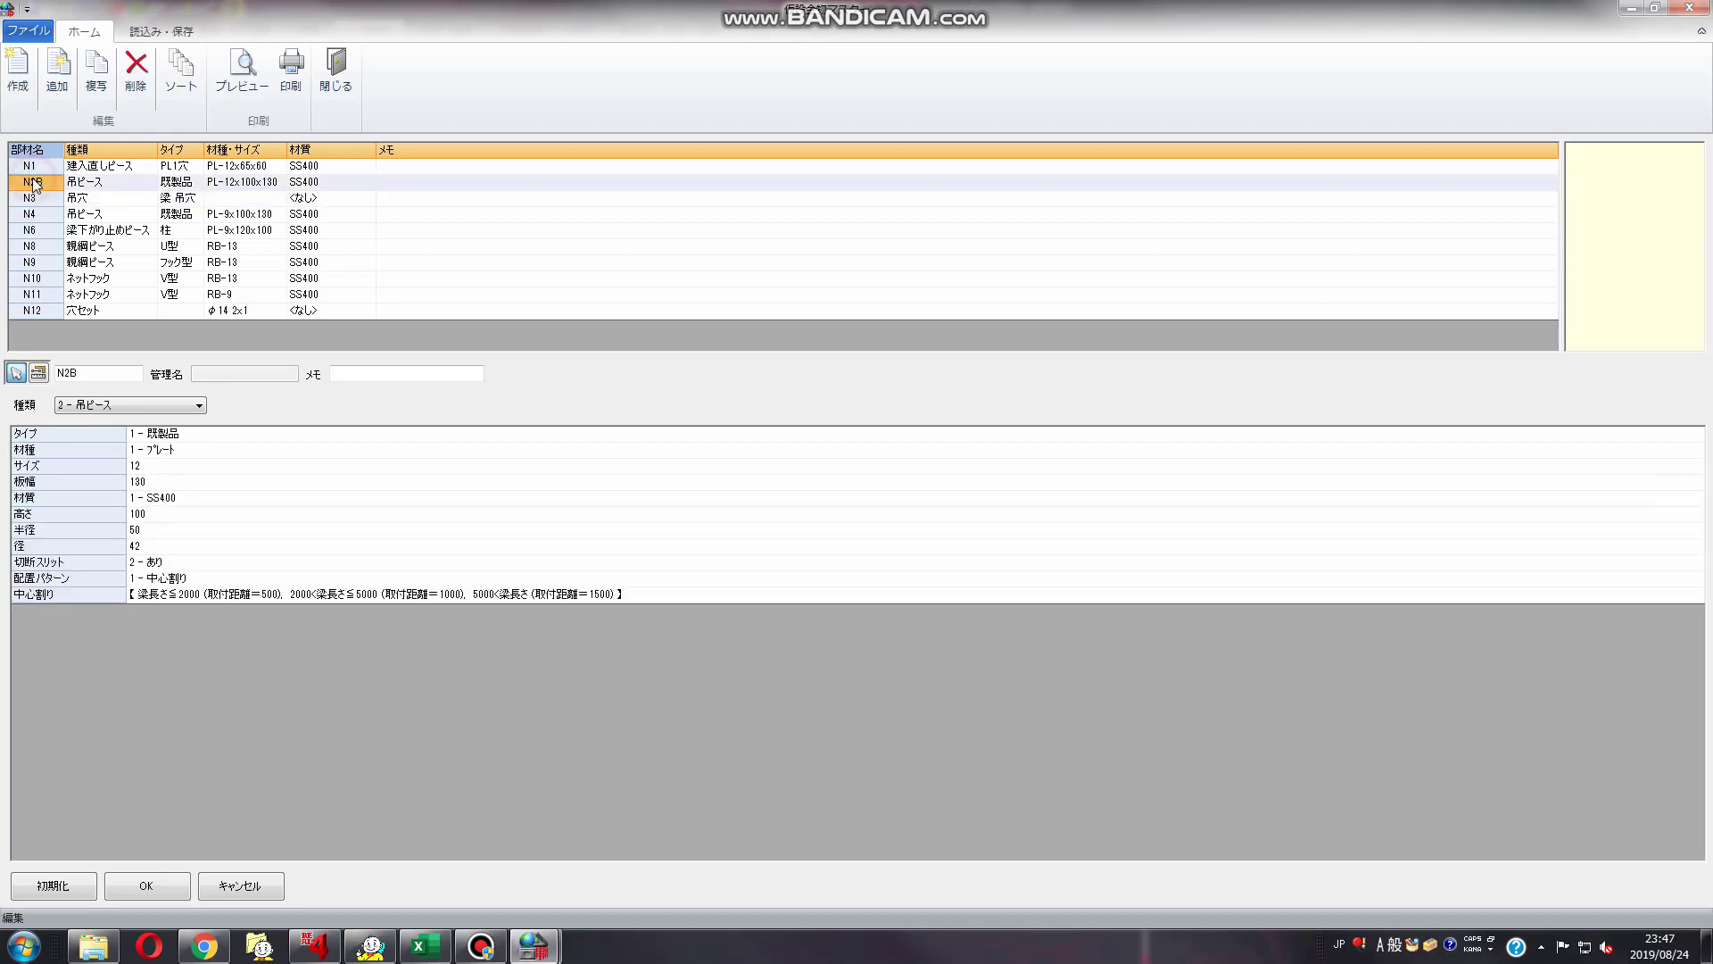
pyautogui.click(88, 466)
pyautogui.click(87, 529)
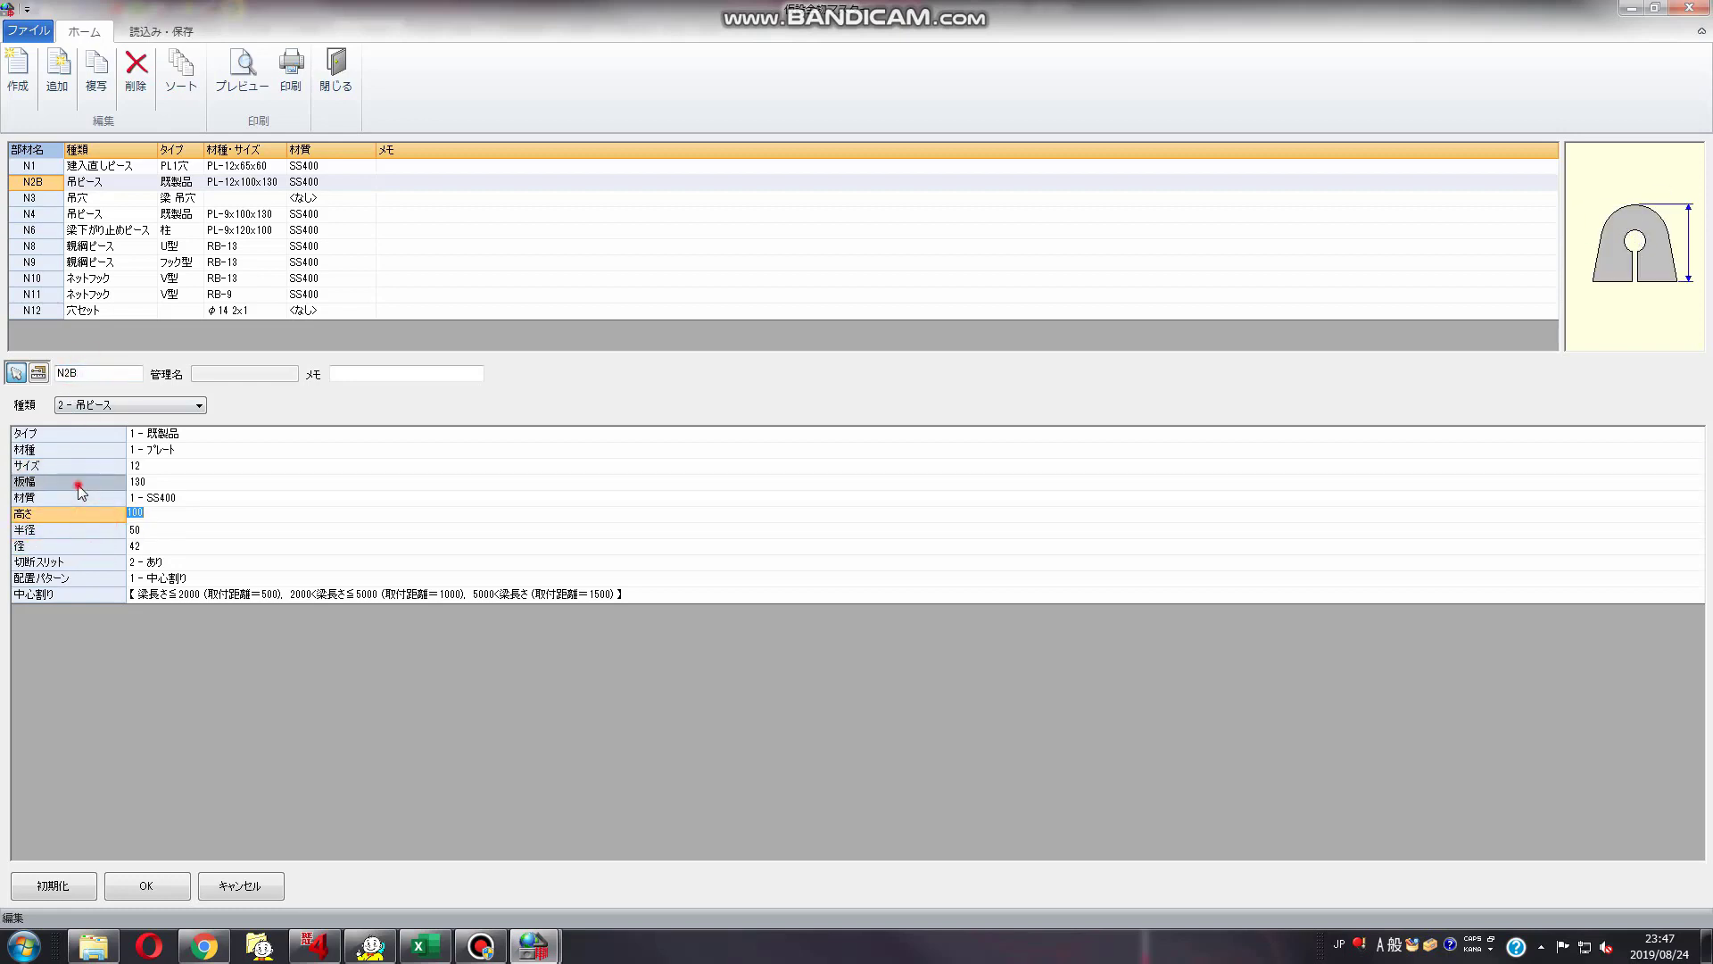
pyautogui.click(70, 482)
# Compare the N3 吊穴 and N2B 吊ピース, view the N10 ネットフック, and close the 仮設金物 master
pyautogui.click(36, 197)
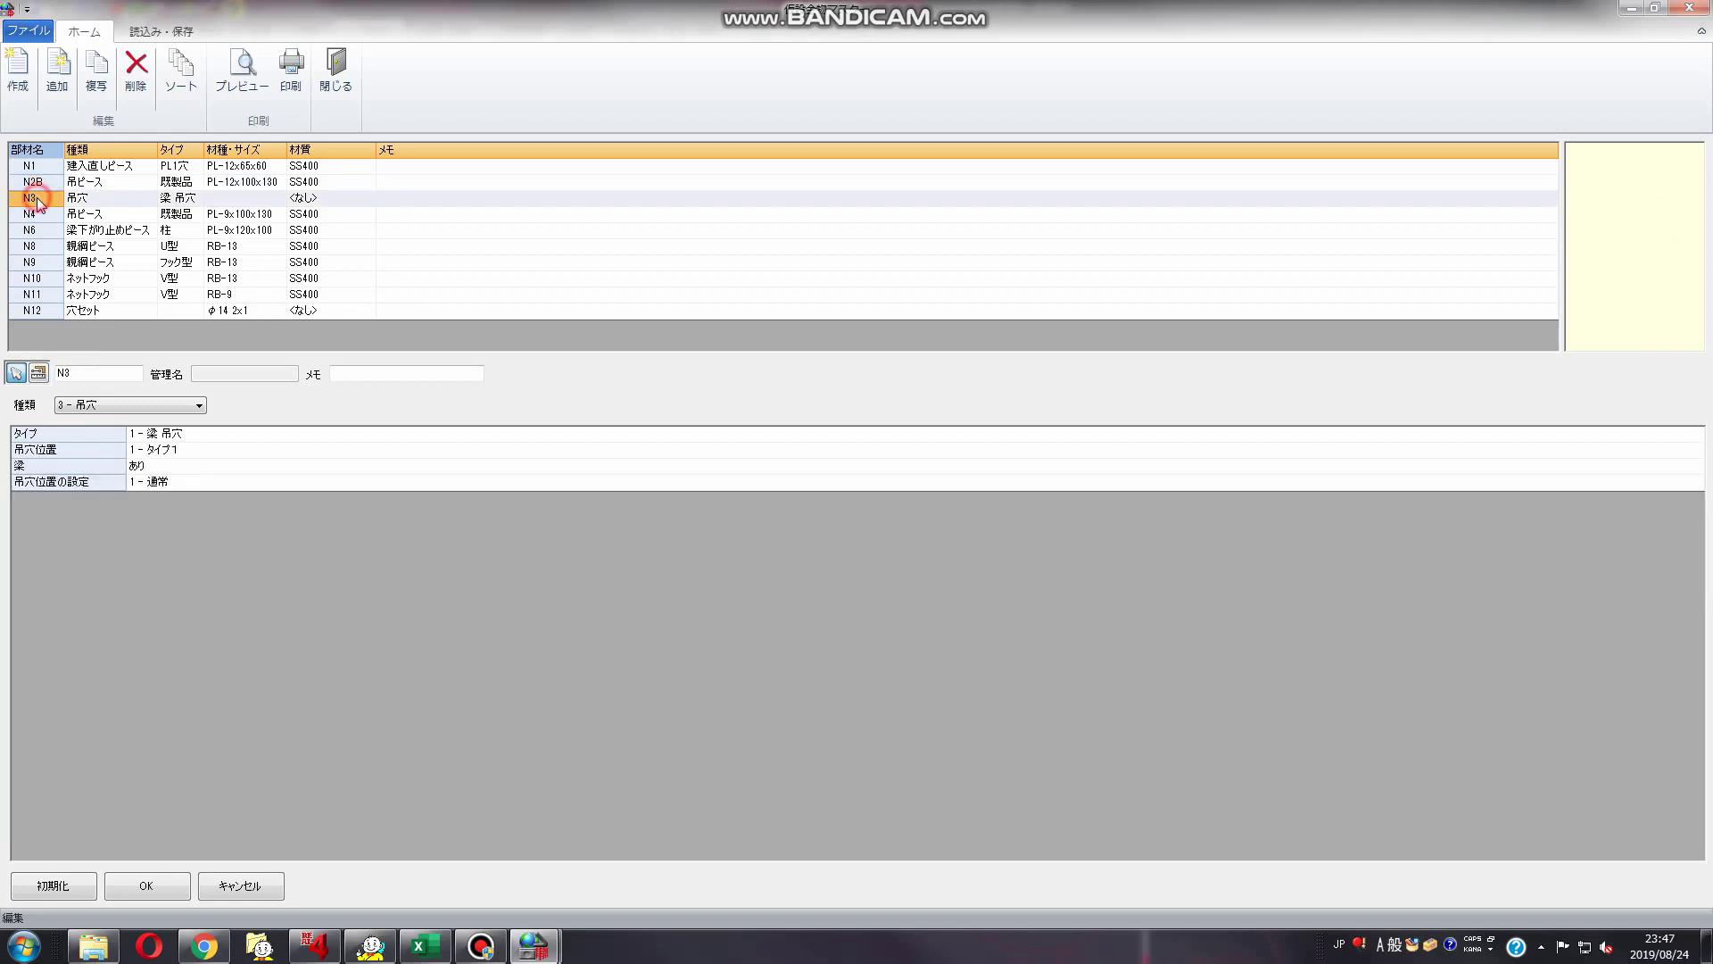
pyautogui.click(37, 183)
pyautogui.click(39, 200)
pyautogui.click(39, 184)
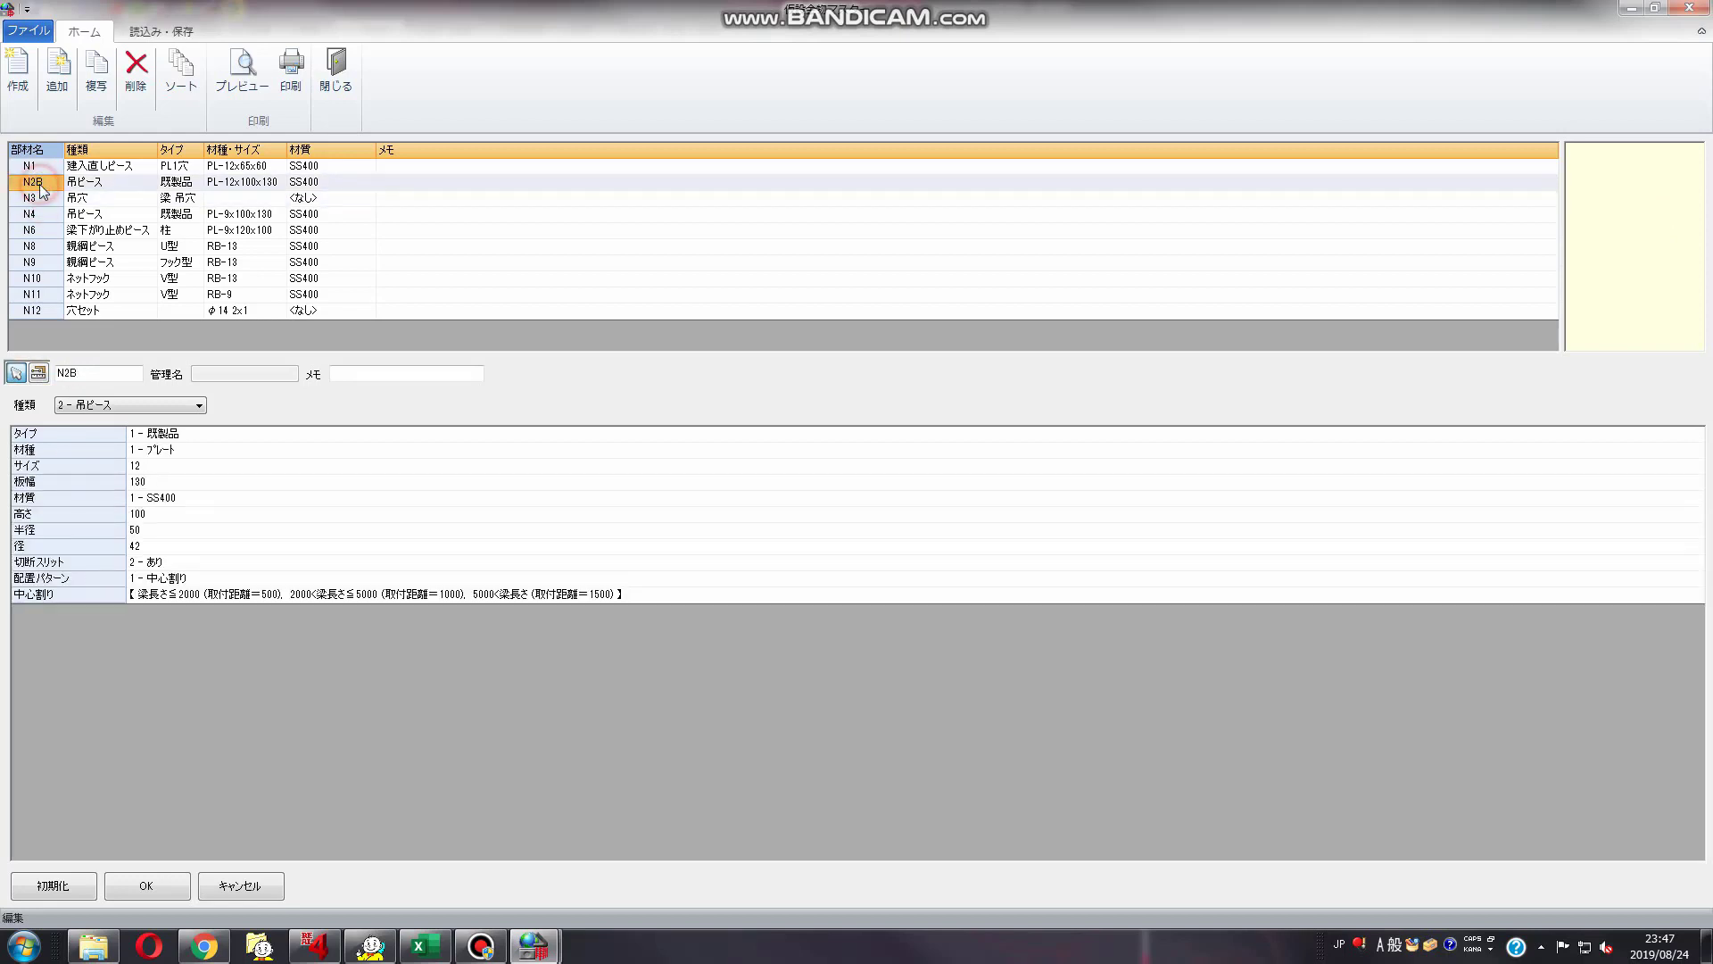
pyautogui.click(31, 279)
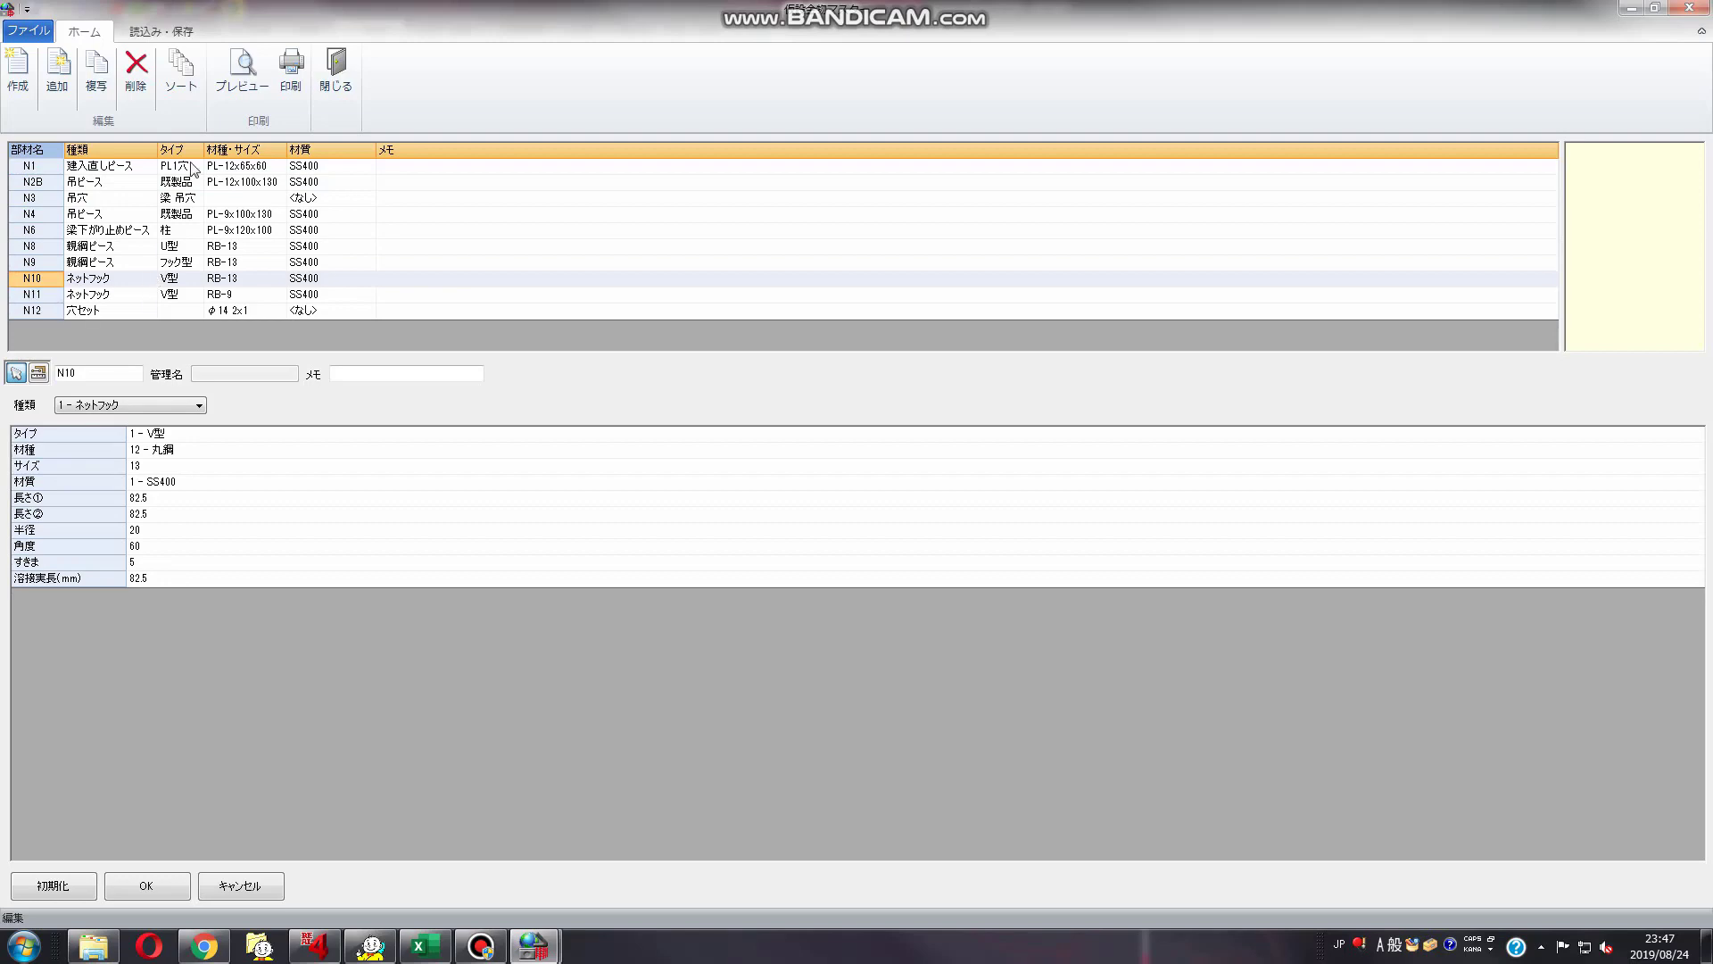
pyautogui.click(337, 80)
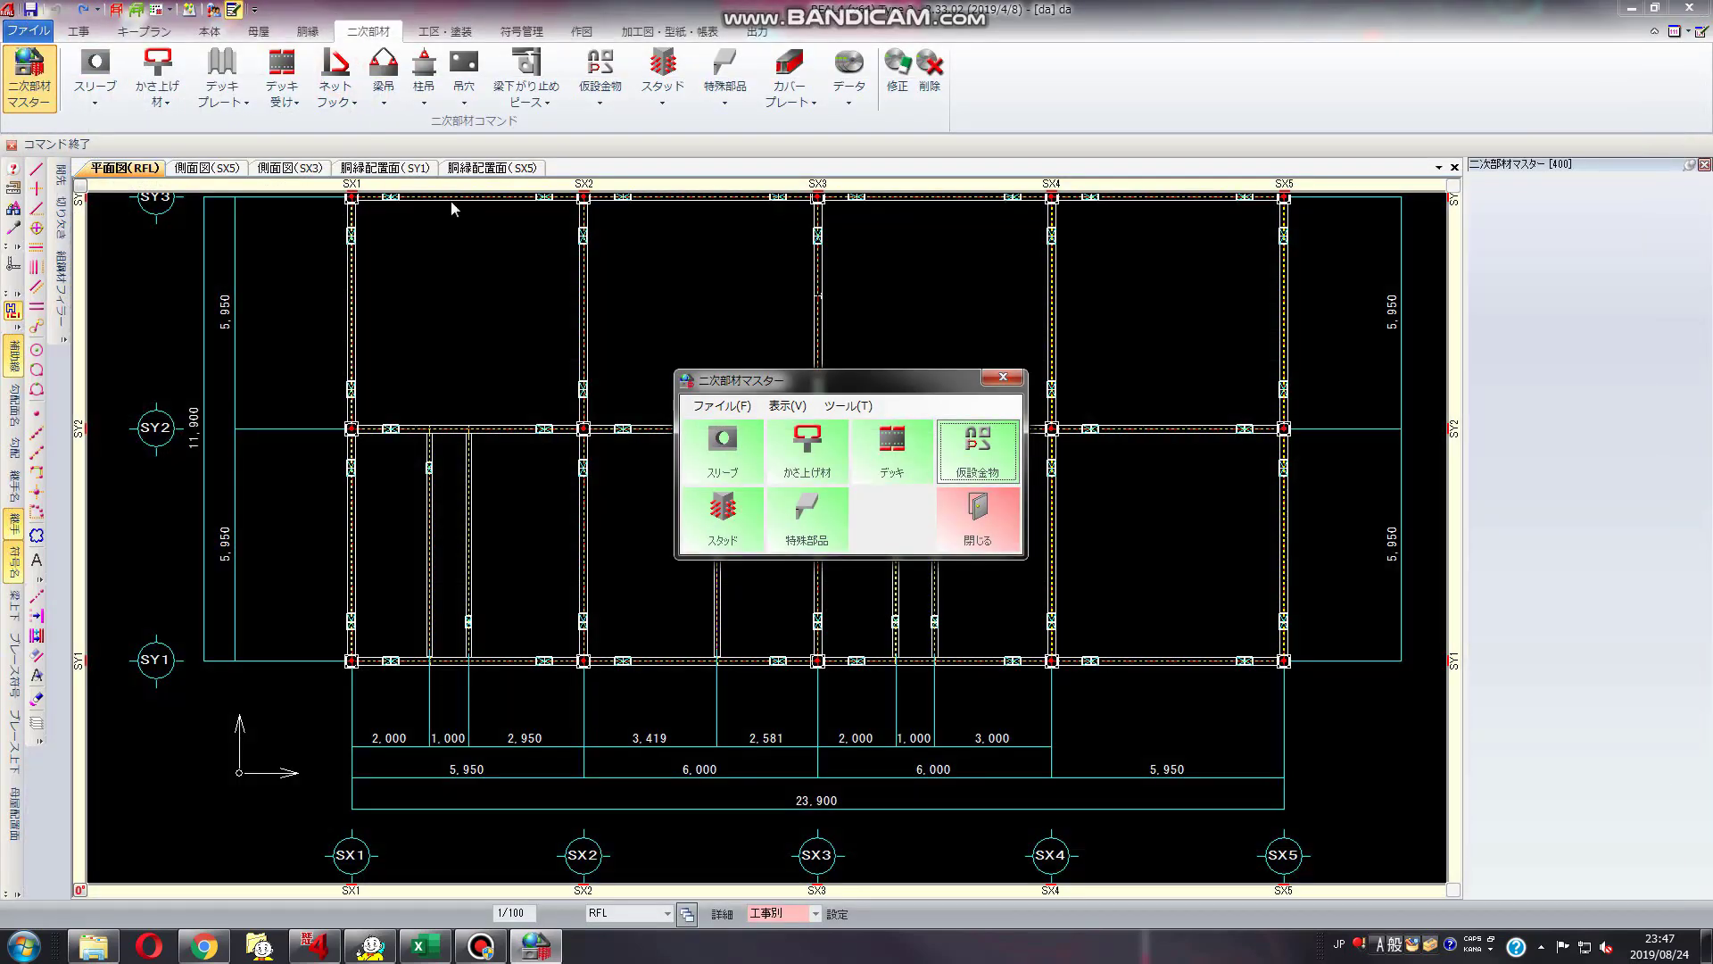